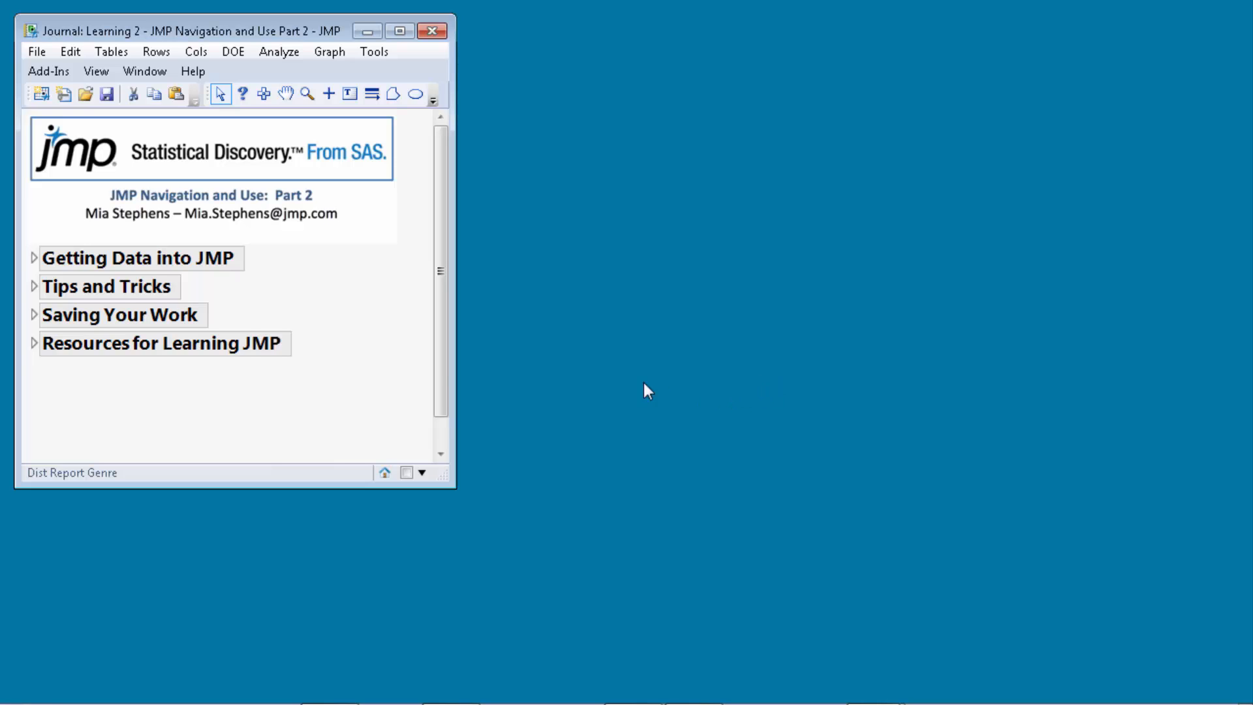
Expand the journal's Getting Data into JMP heading to list its six topics, from Creating a JMP Data Table to Query Builder.
click(34, 259)
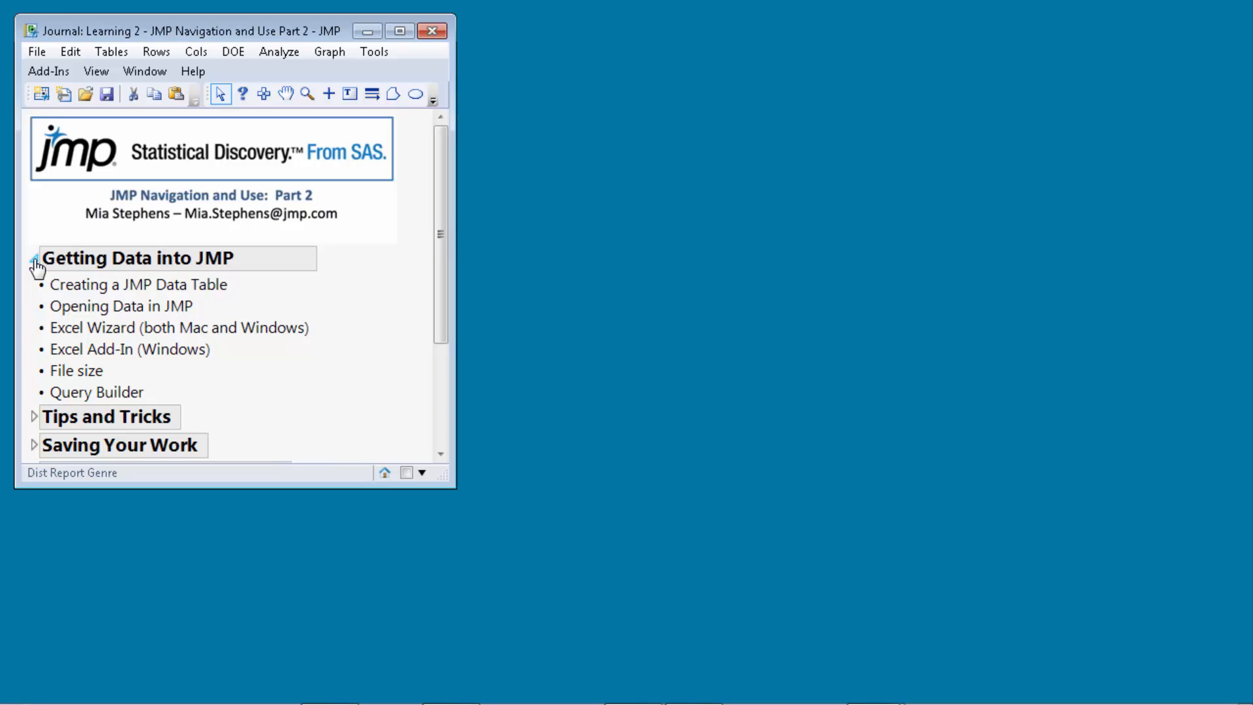
click(37, 53)
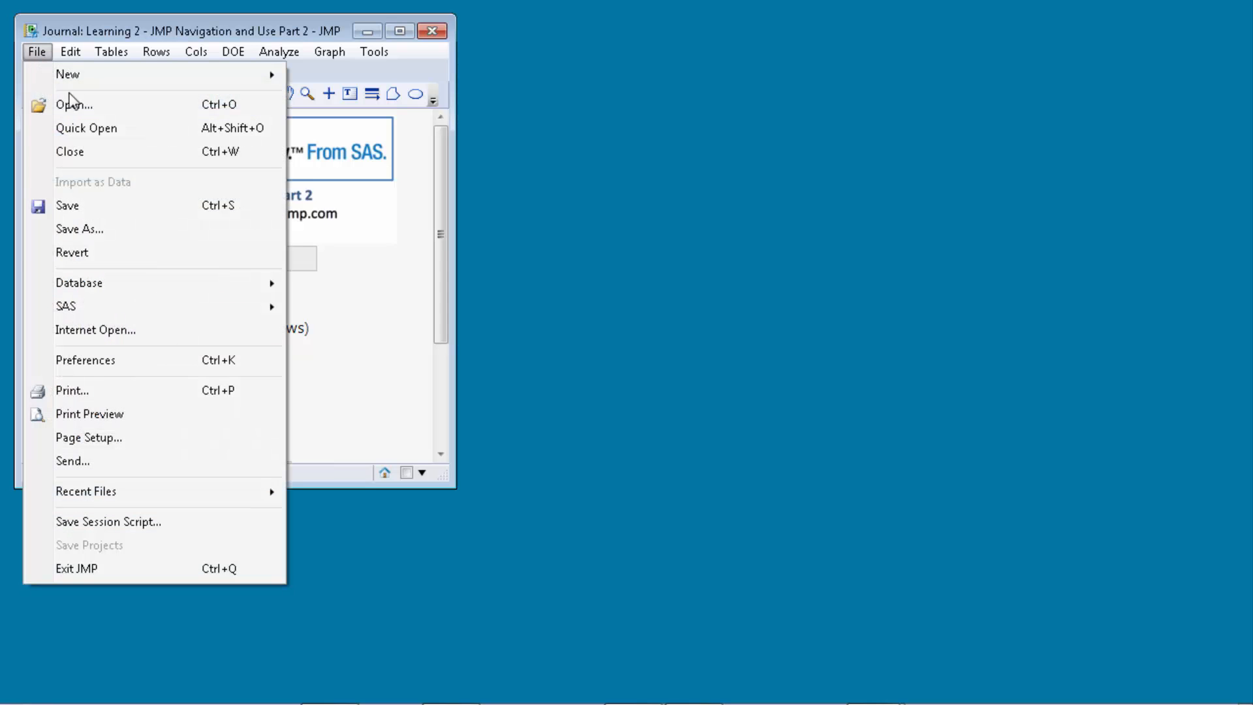
click(81, 105)
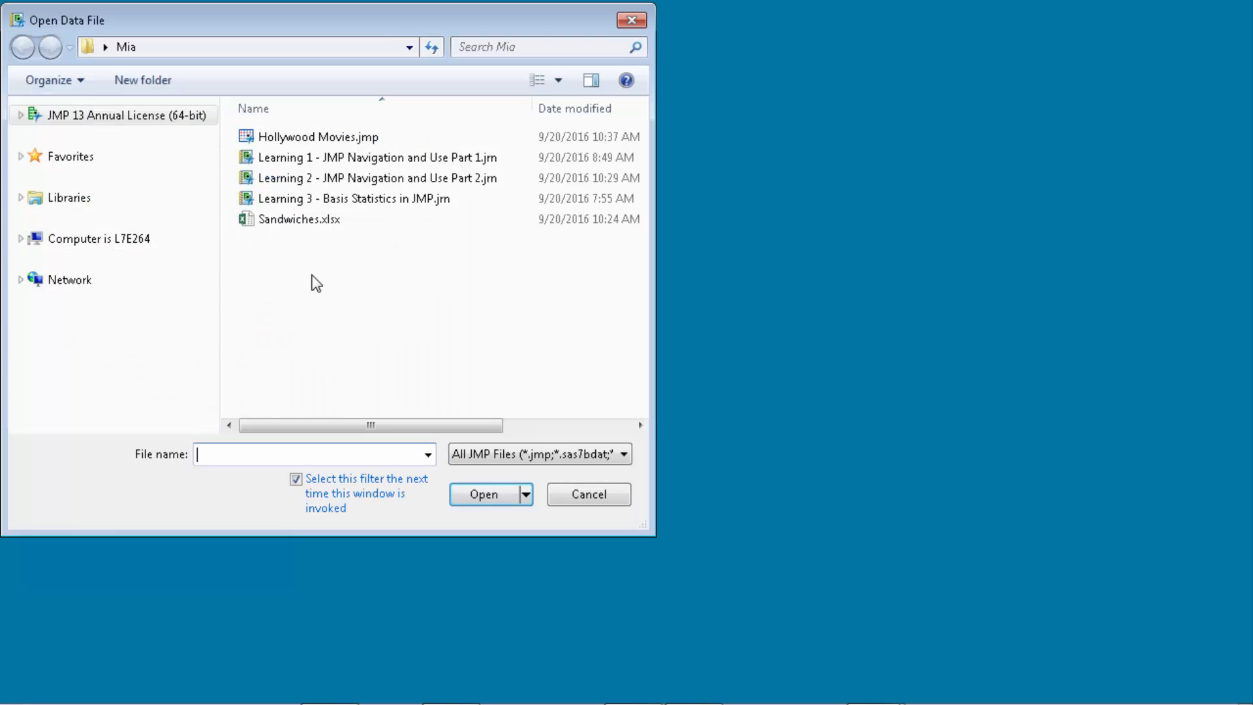
click(367, 137)
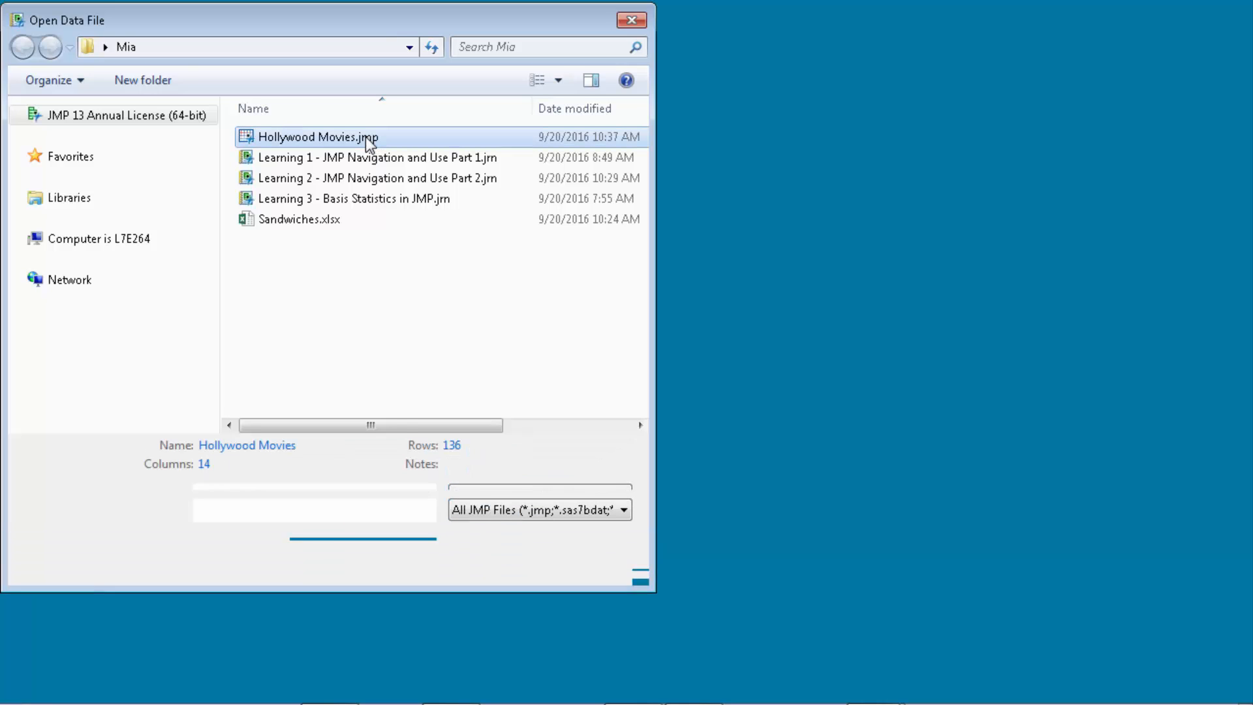
click(624, 510)
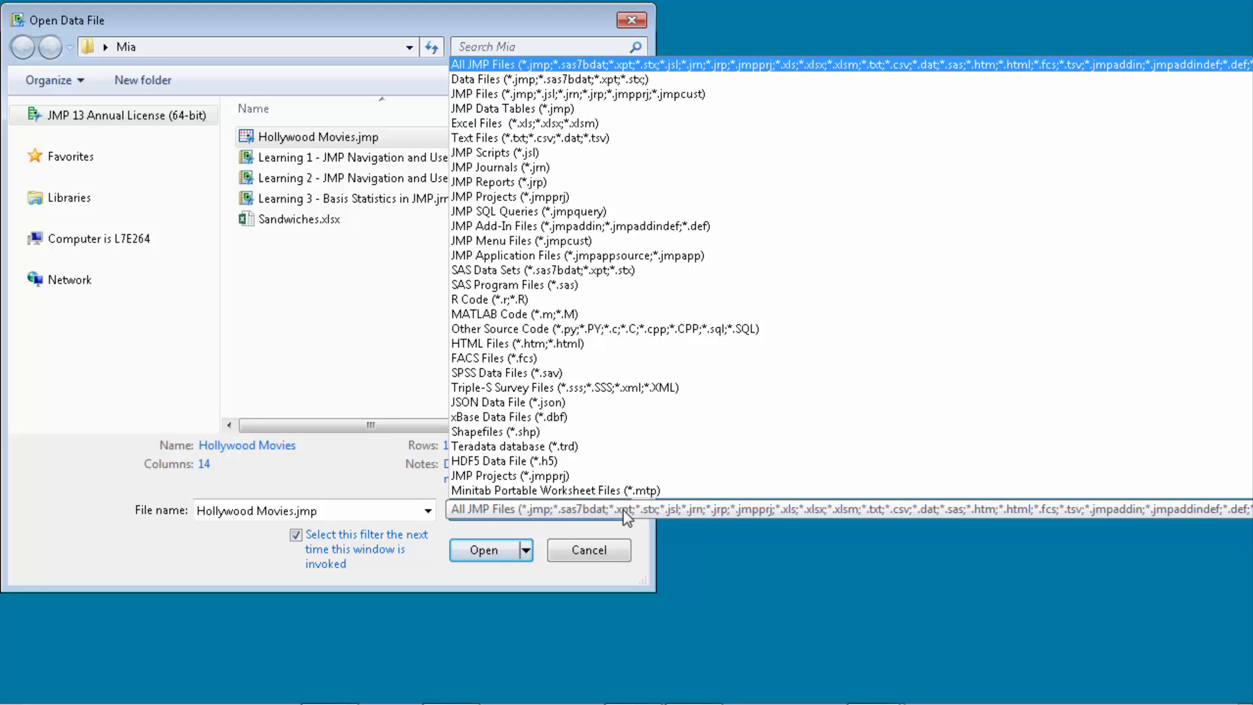
click(408, 573)
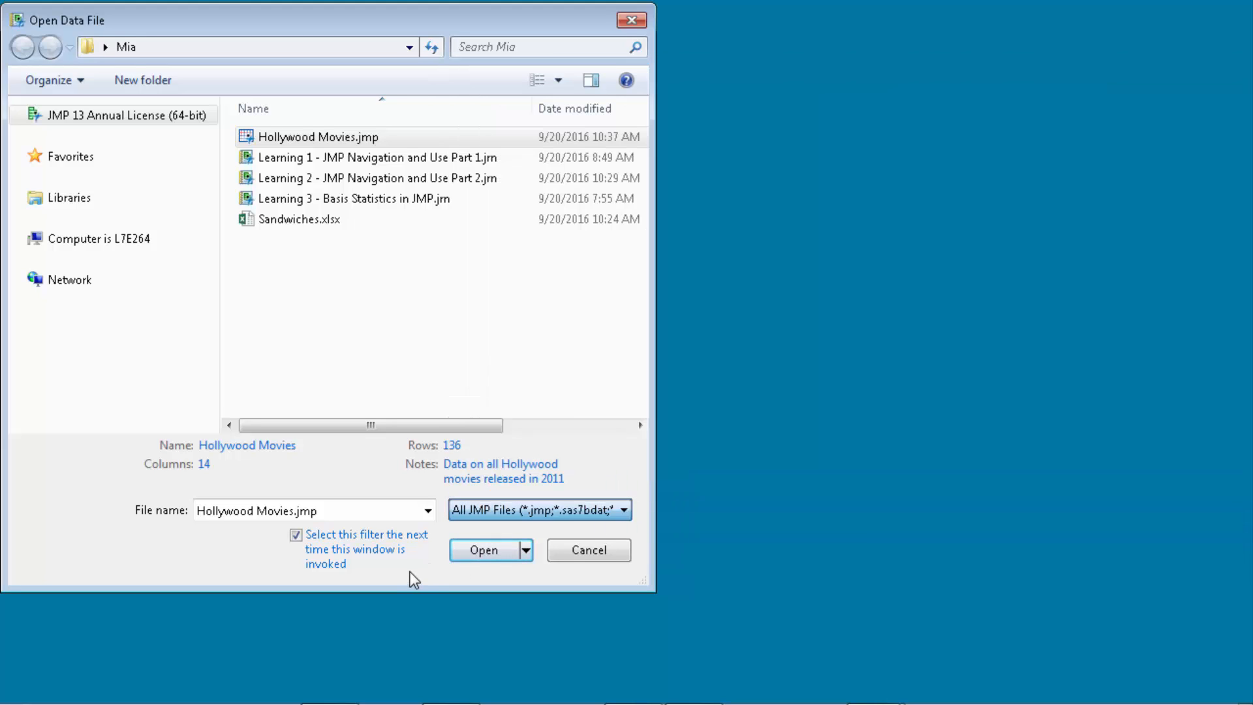
click(486, 550)
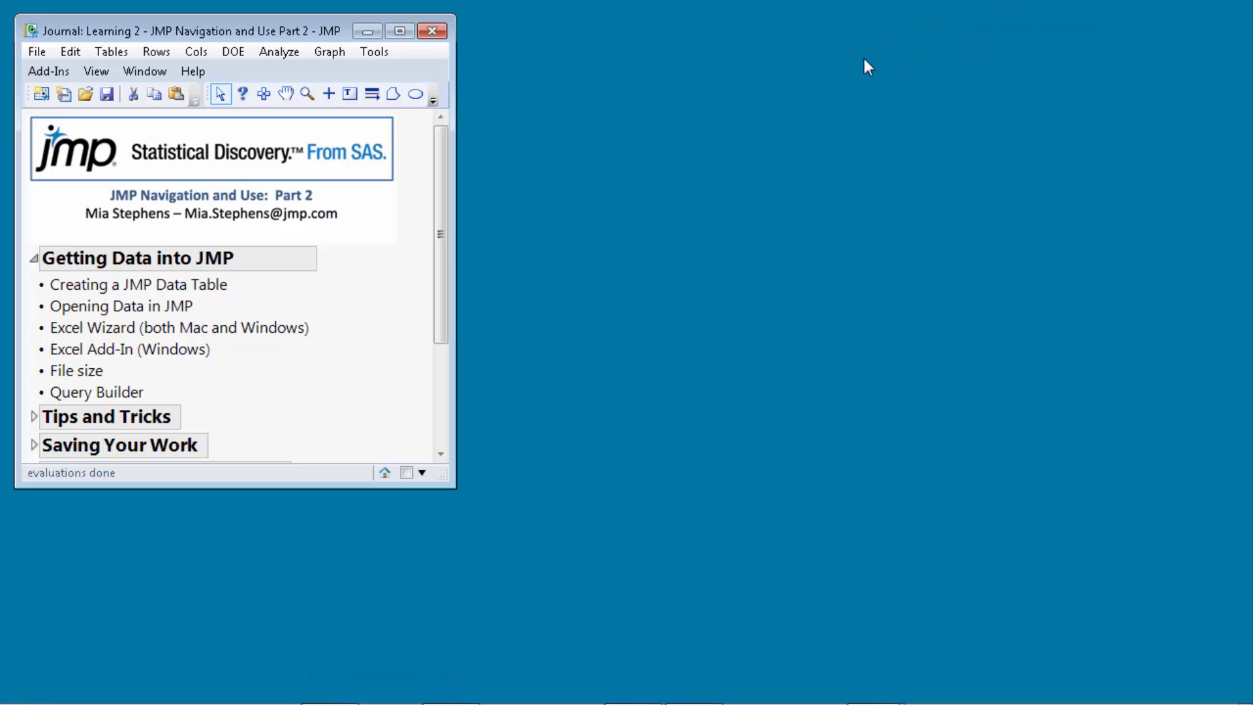
Create a new blank data table, Untitled 36, and maximize its window.
click(33, 54)
mouse_move(205, 75)
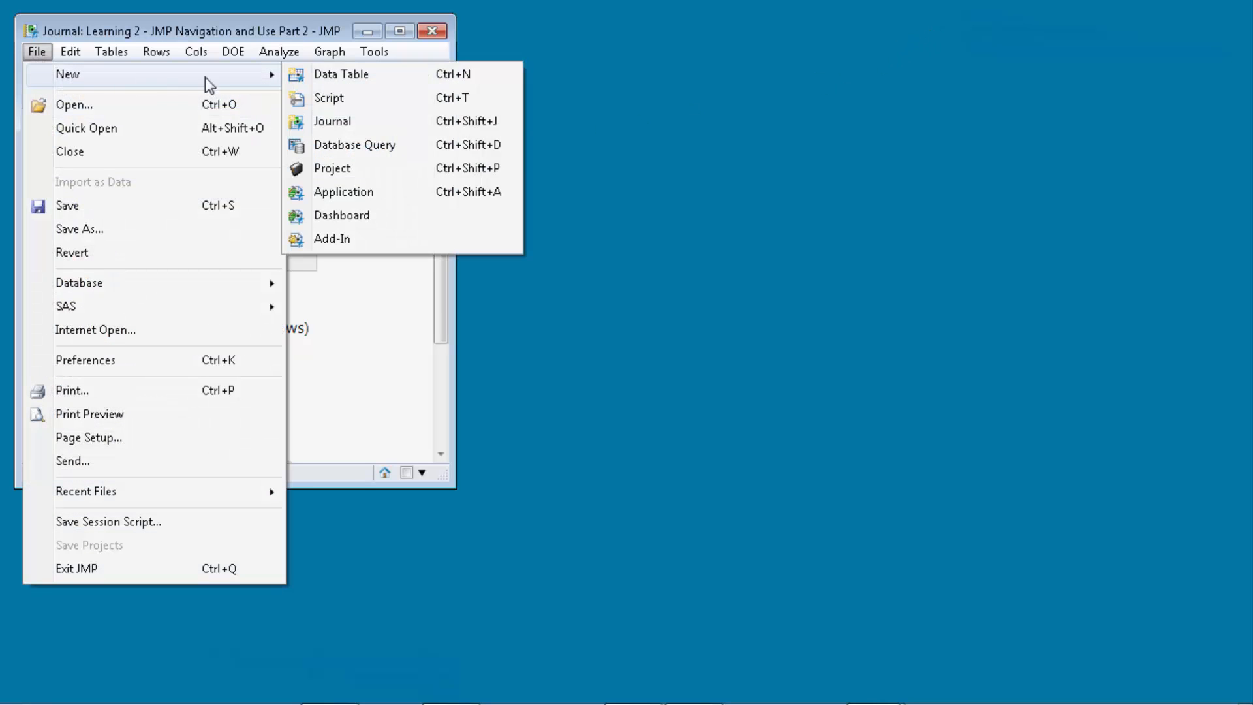
click(330, 78)
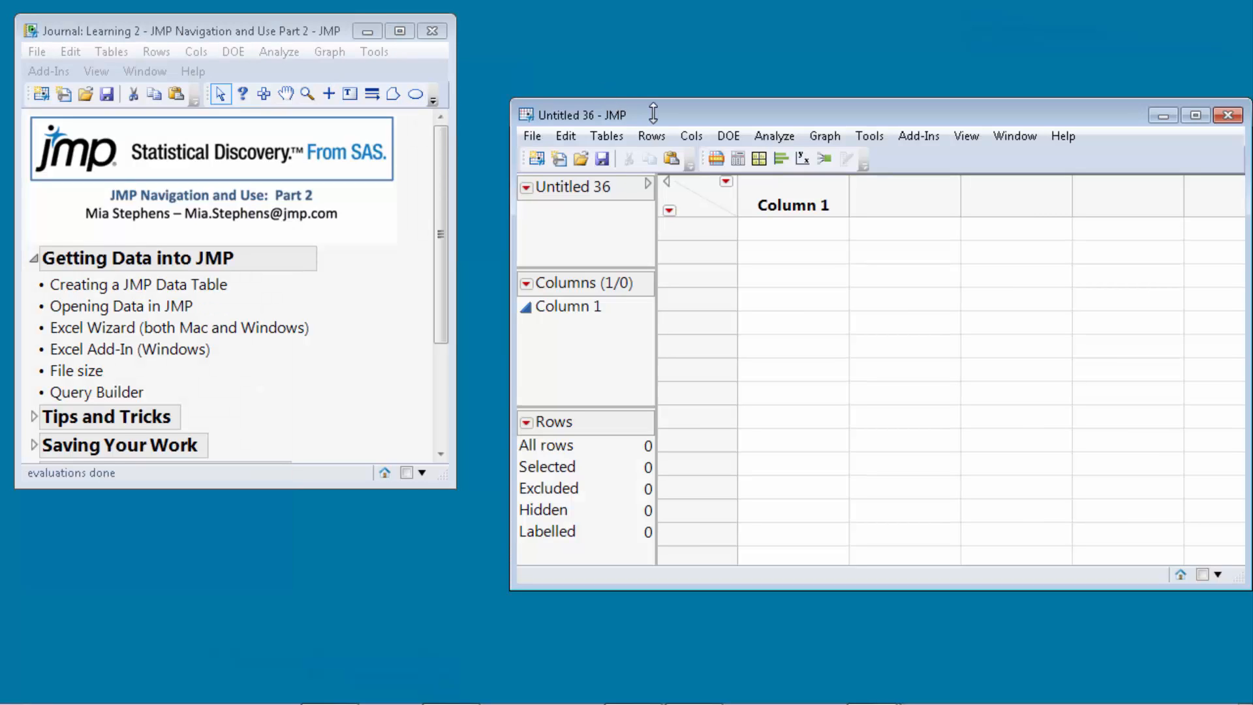
drag(619, 124, 431, 121)
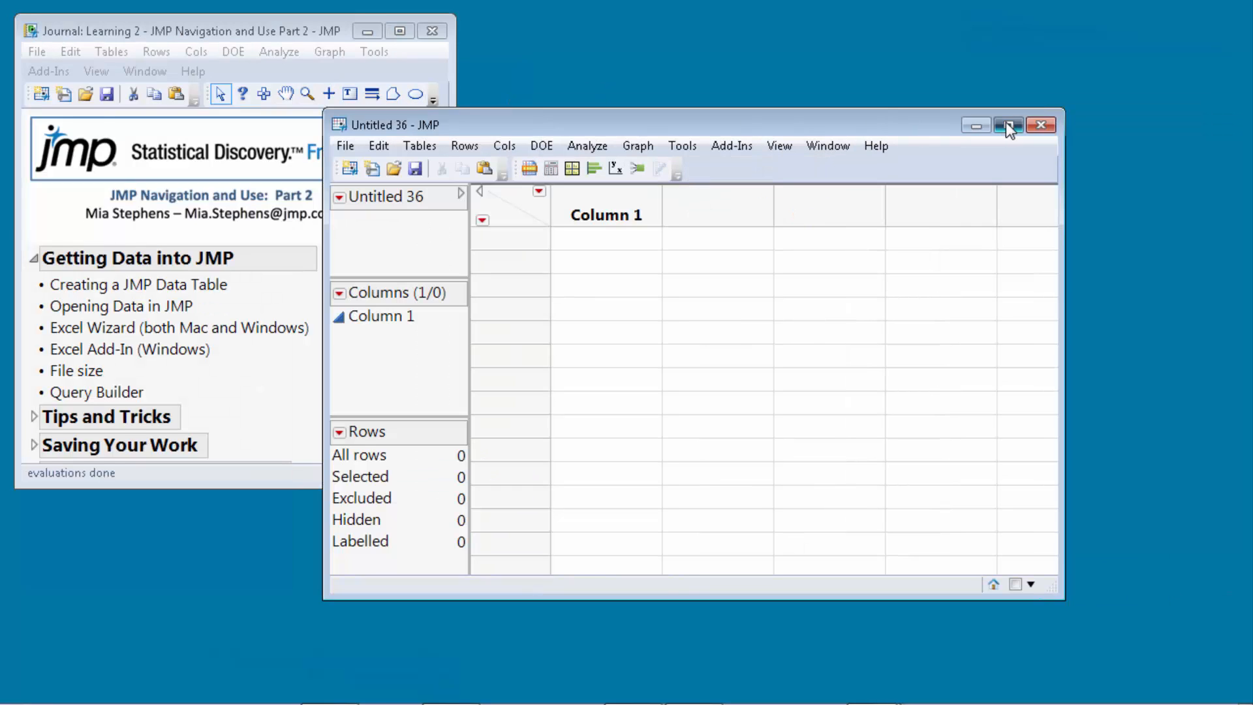
click(1003, 123)
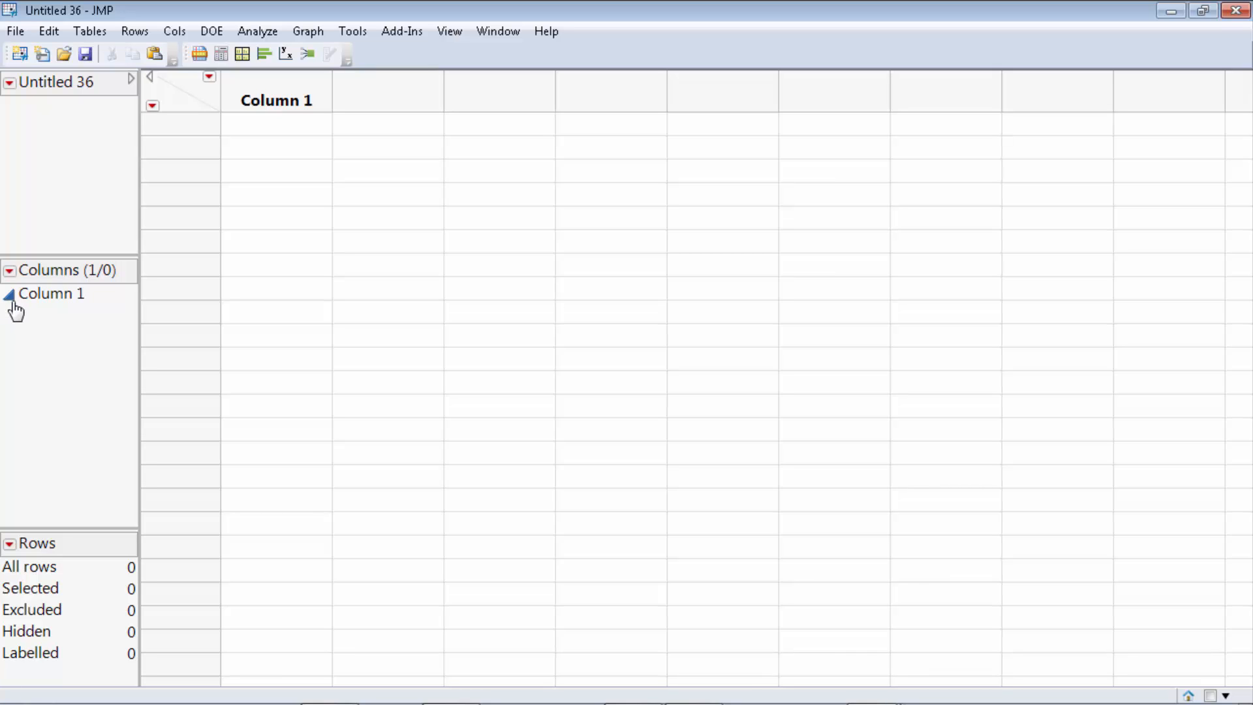
Enter Female in row 1 of Column 1.
click(276, 130)
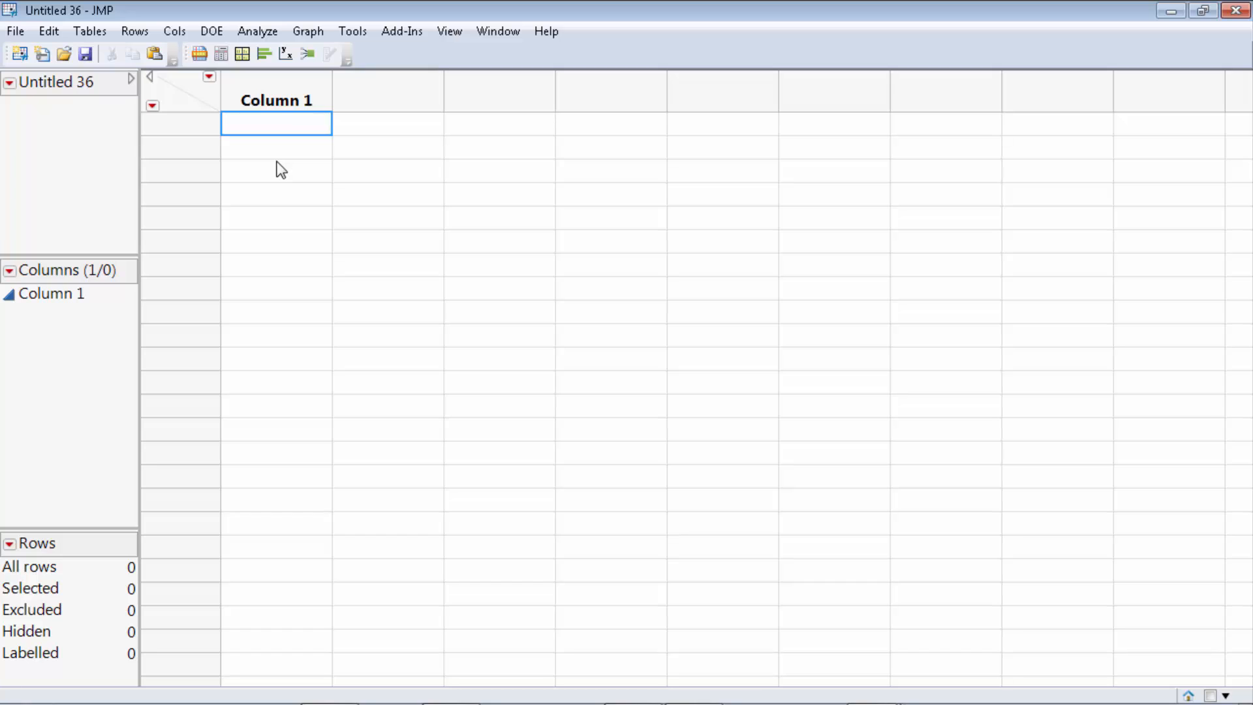
text(Female)
key(Return)
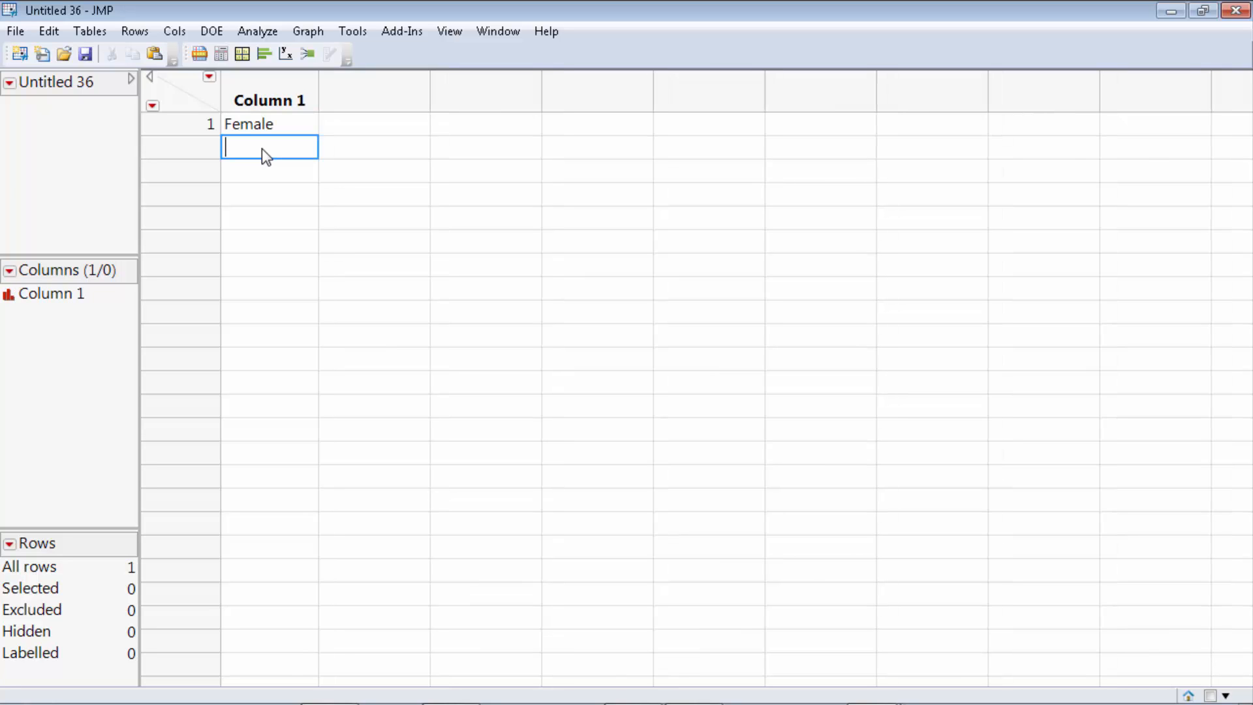
key(Return)
key(Return)
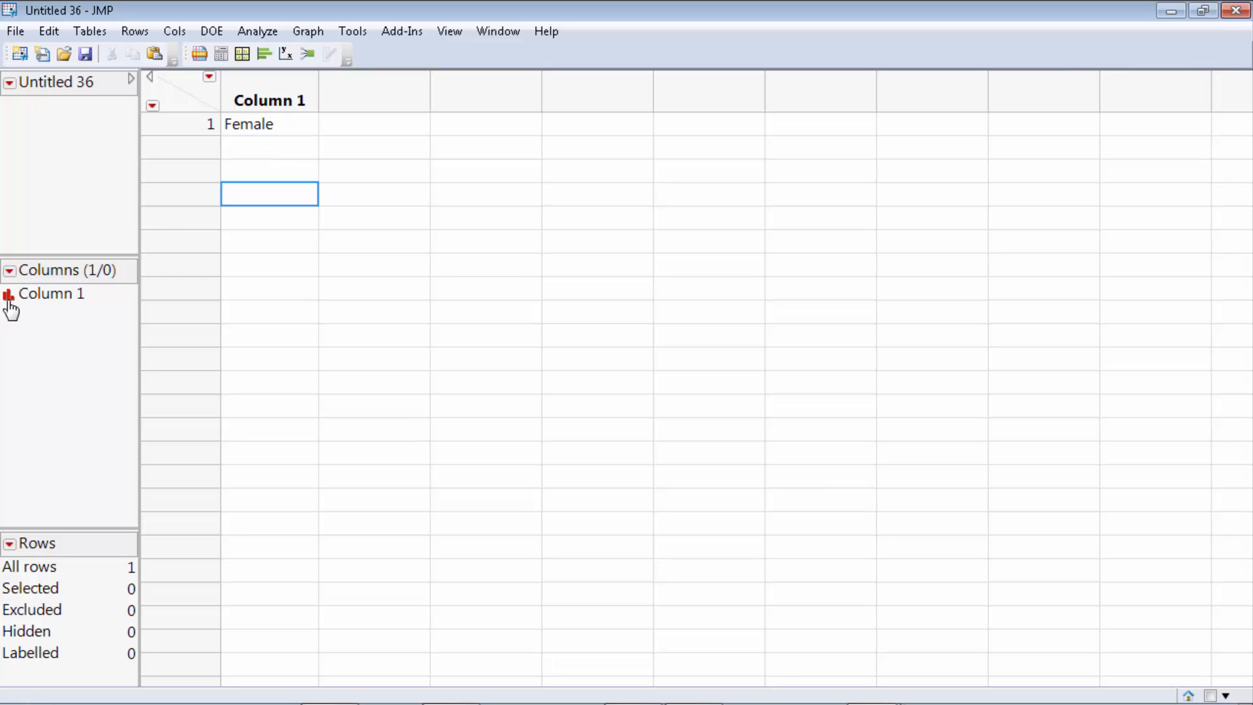
Rename Column 1 to Gender and add an empty Column 2 beside it.
click(268, 95)
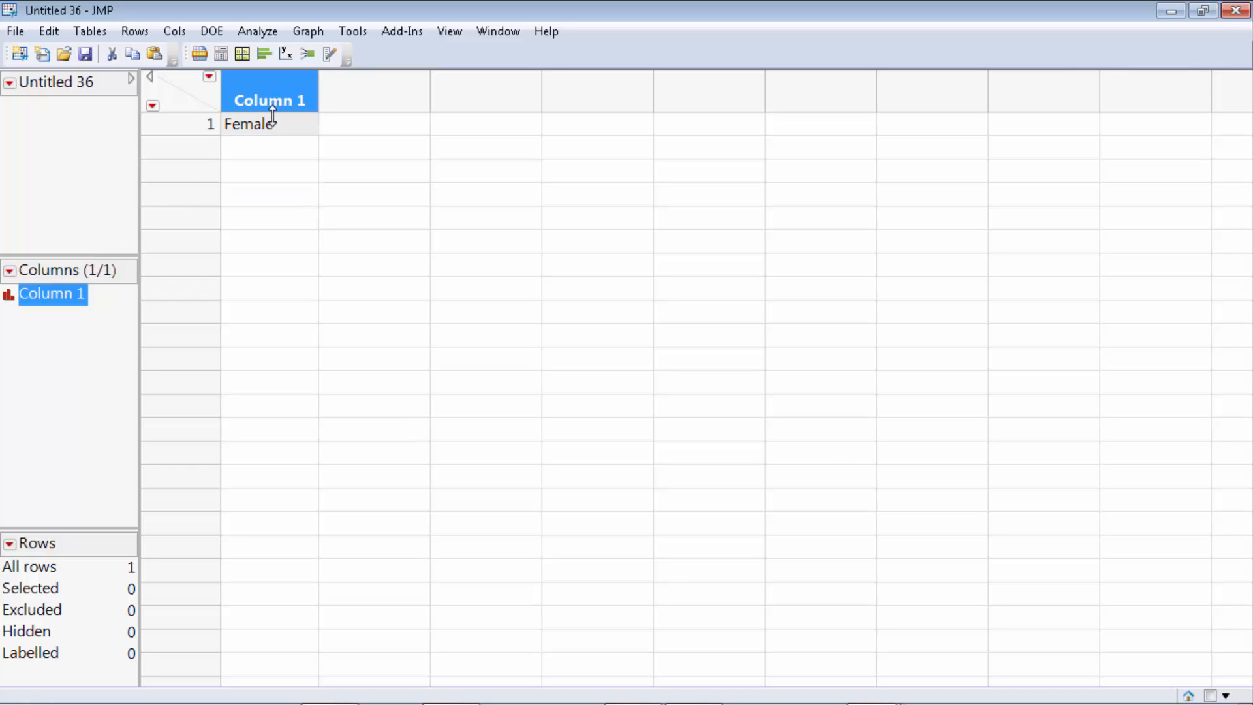
text(Gender)
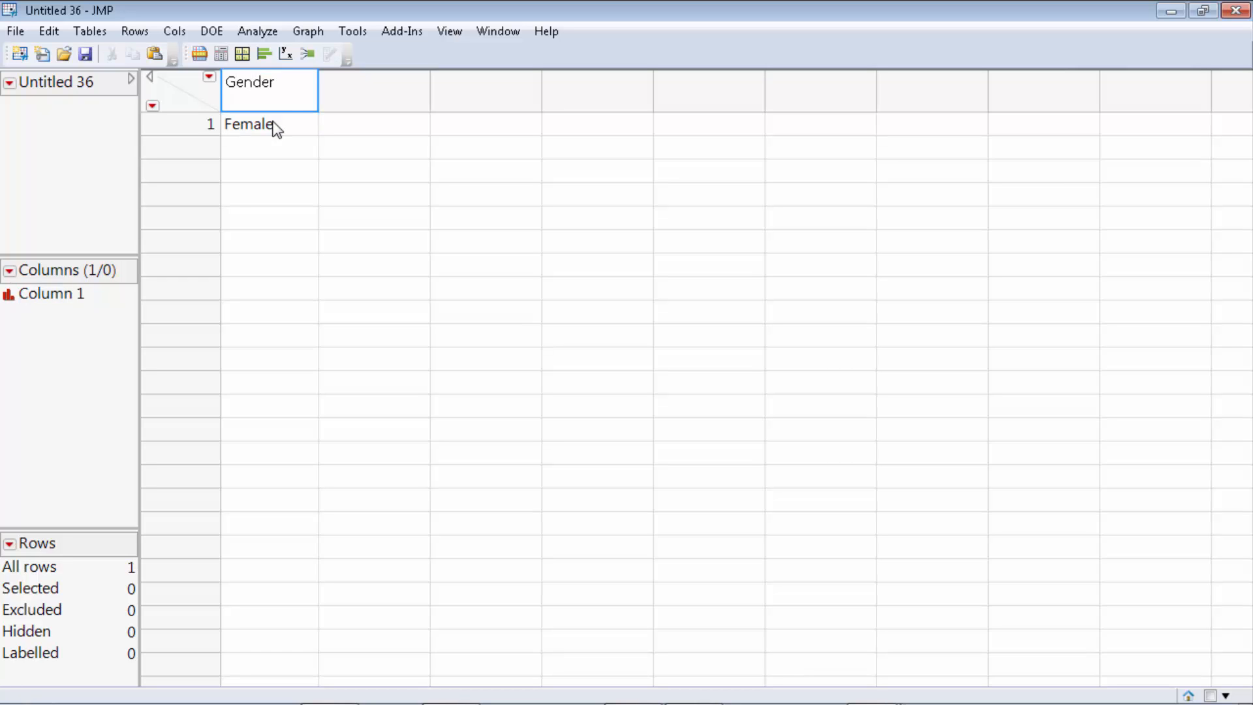
click(276, 127)
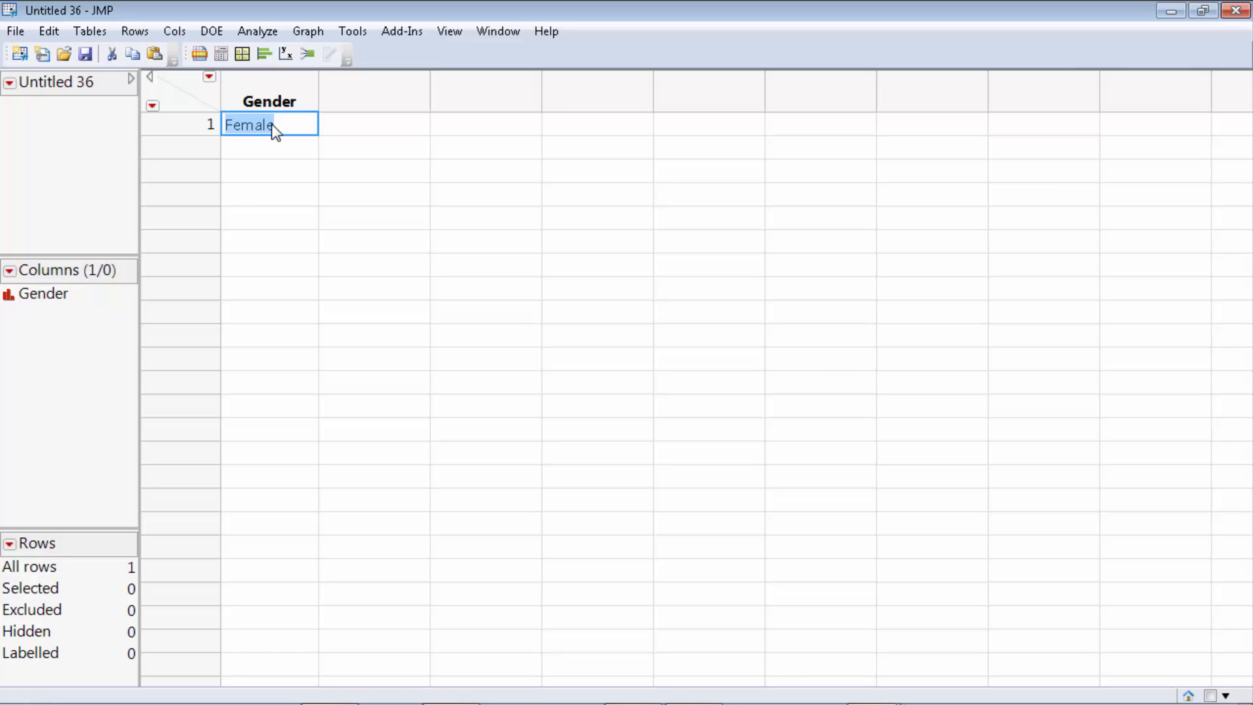
double_click(351, 97)
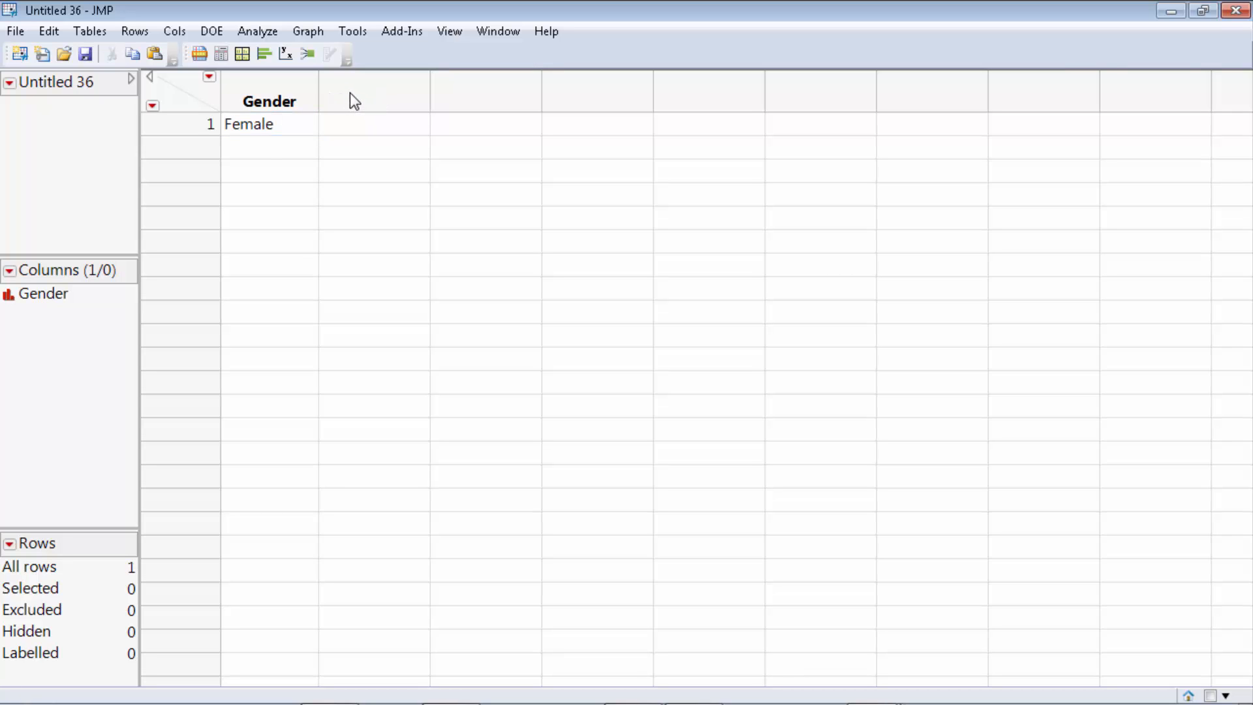
click(208, 78)
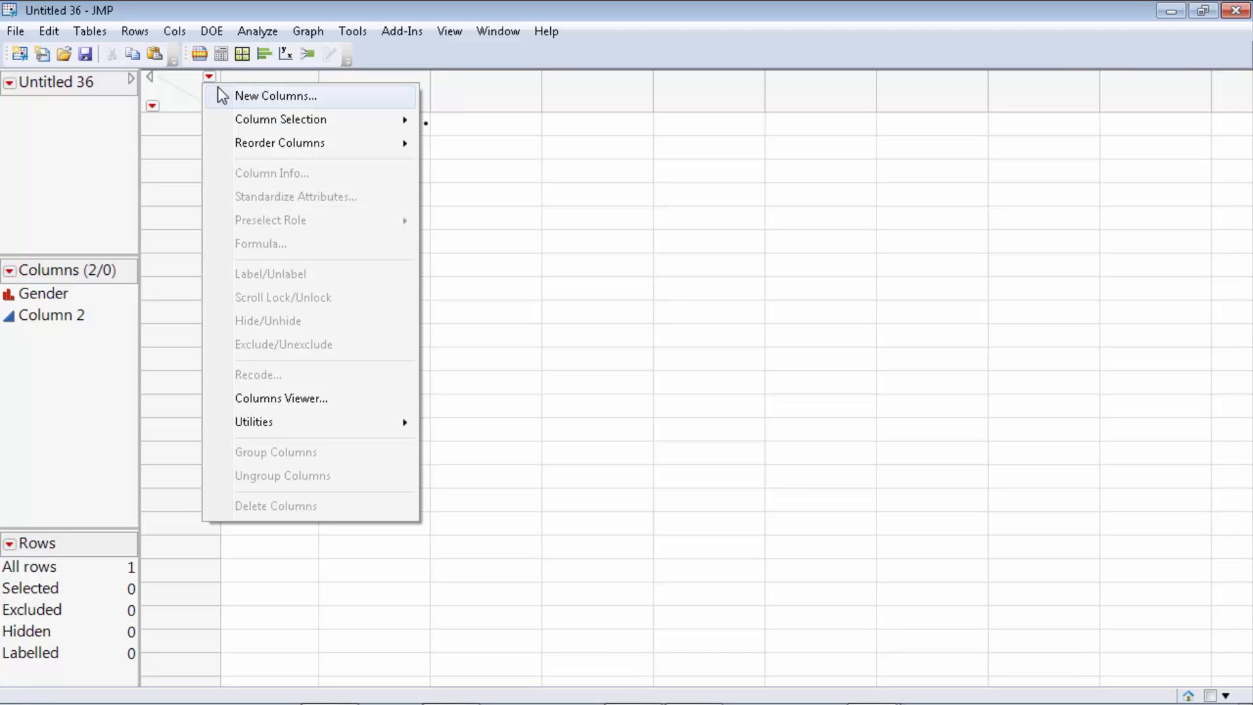
Dismiss the column and row red-triangle menus, then close the Untitled 36 table from the File menu.
click(201, 79)
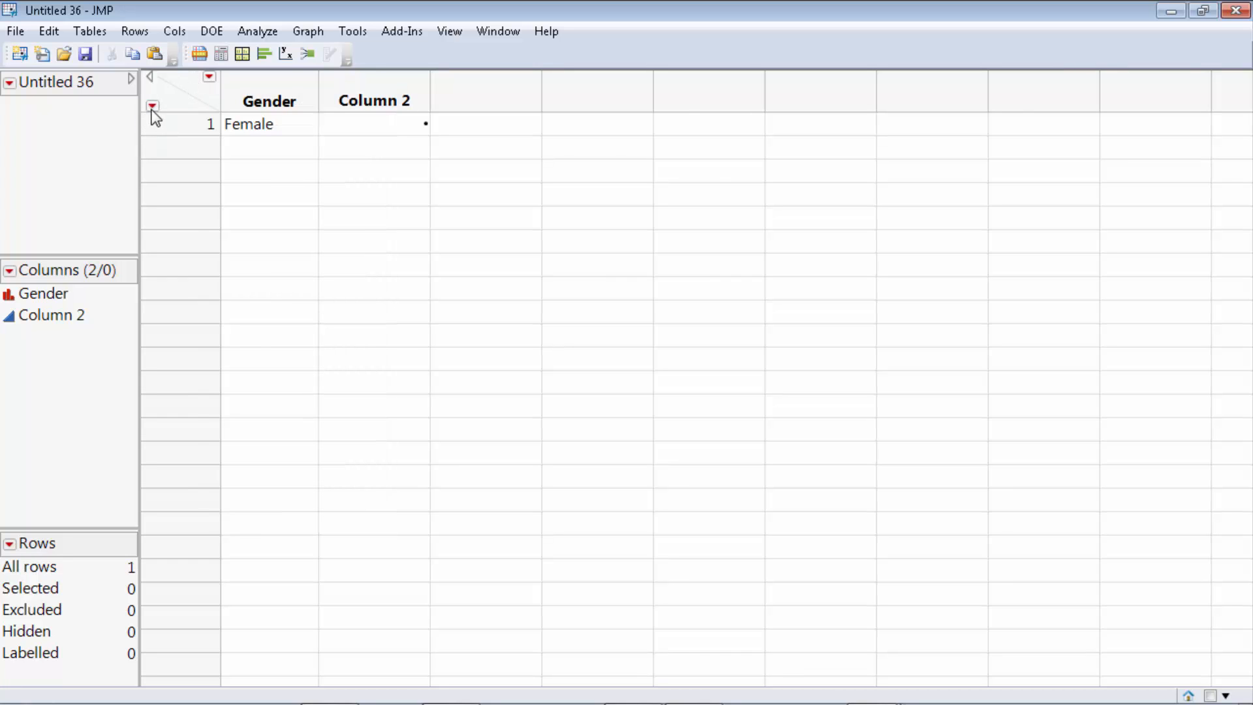
click(153, 107)
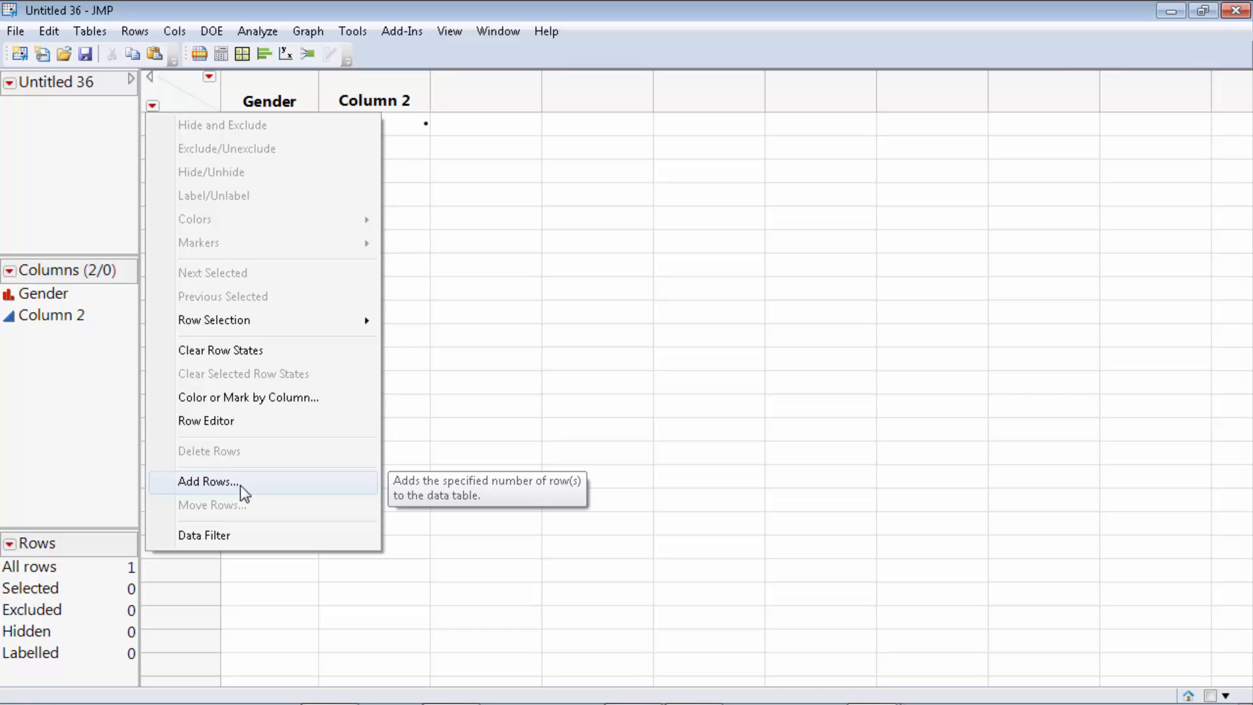
click(588, 53)
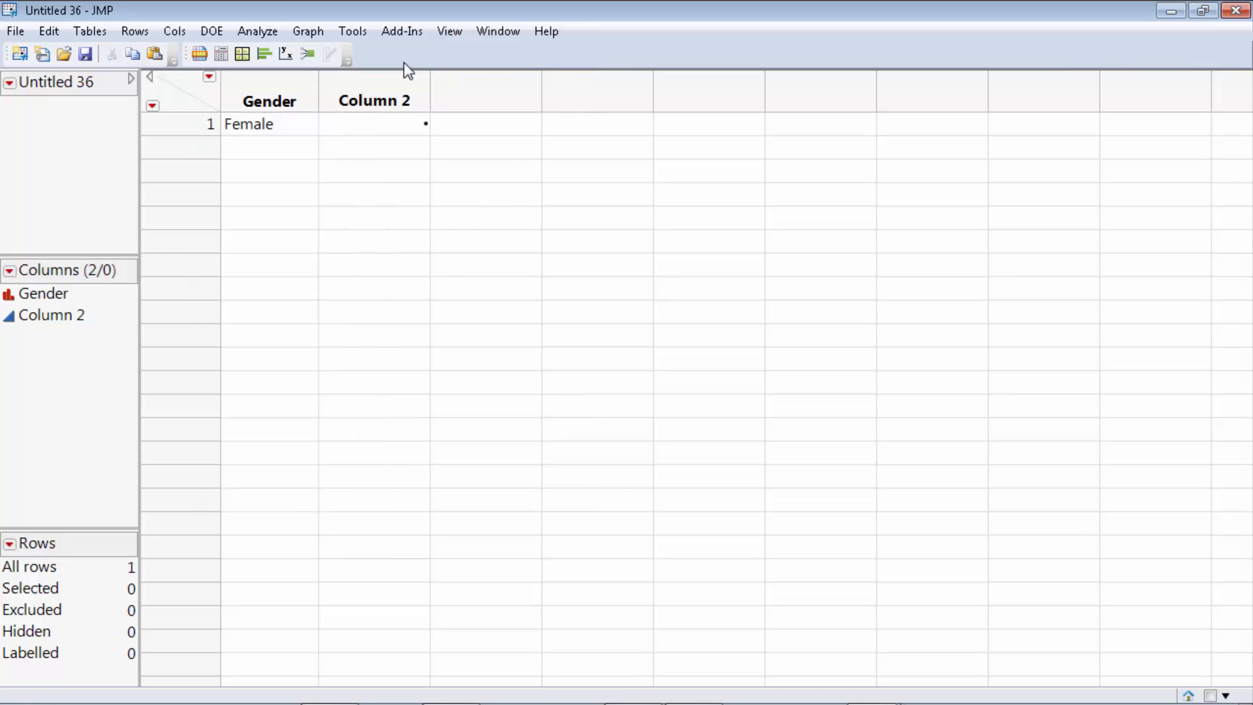
click(16, 30)
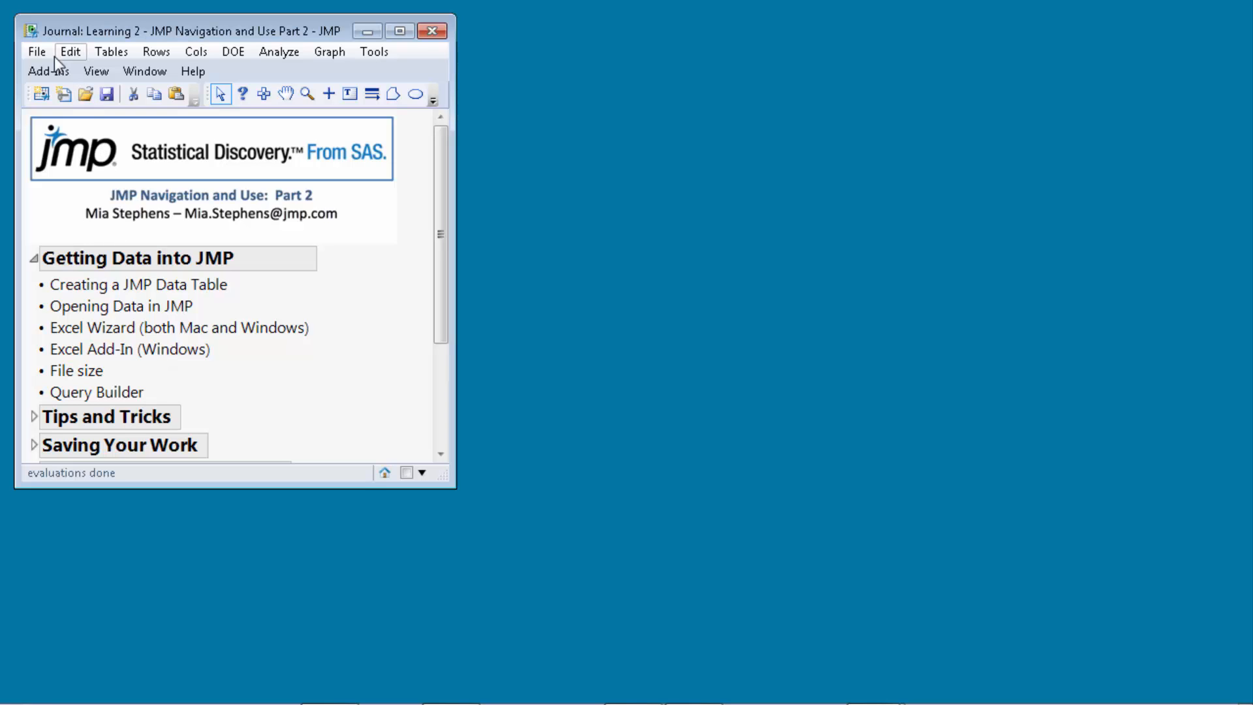
Create blank data table Untitled 37, then switch to the Sandwiches.xlsx workbook in Excel.
click(37, 52)
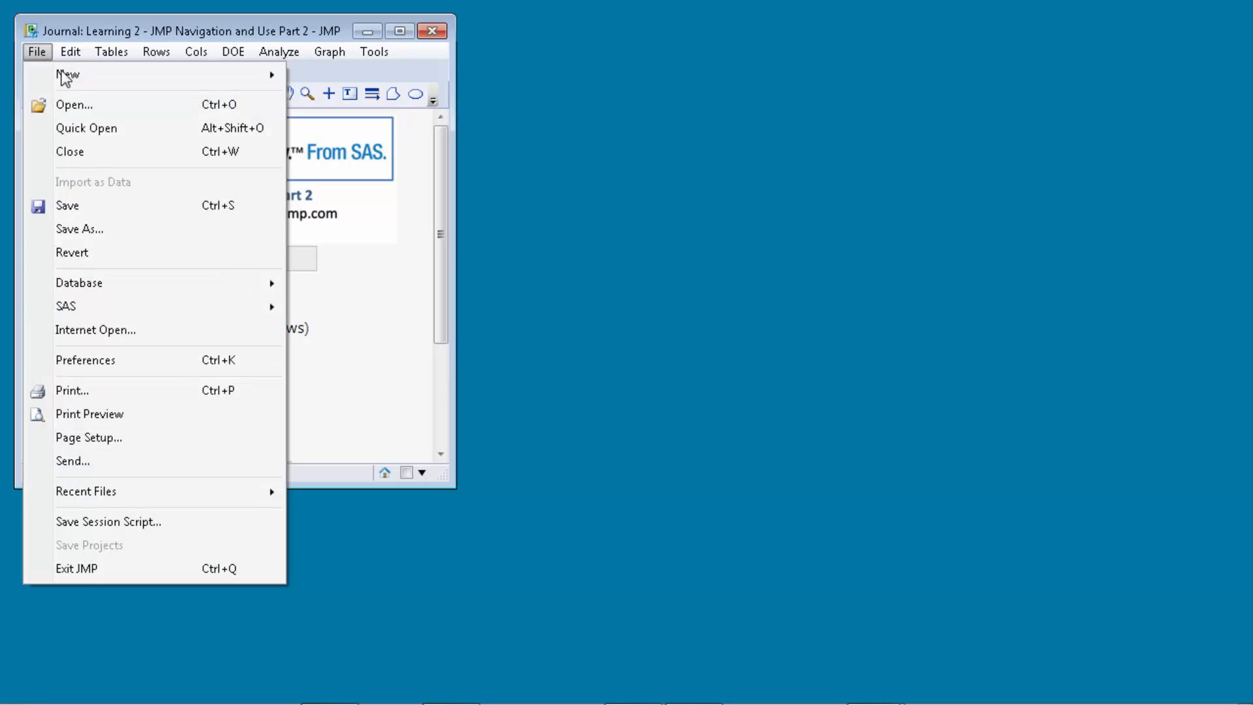
mouse_move(207, 85)
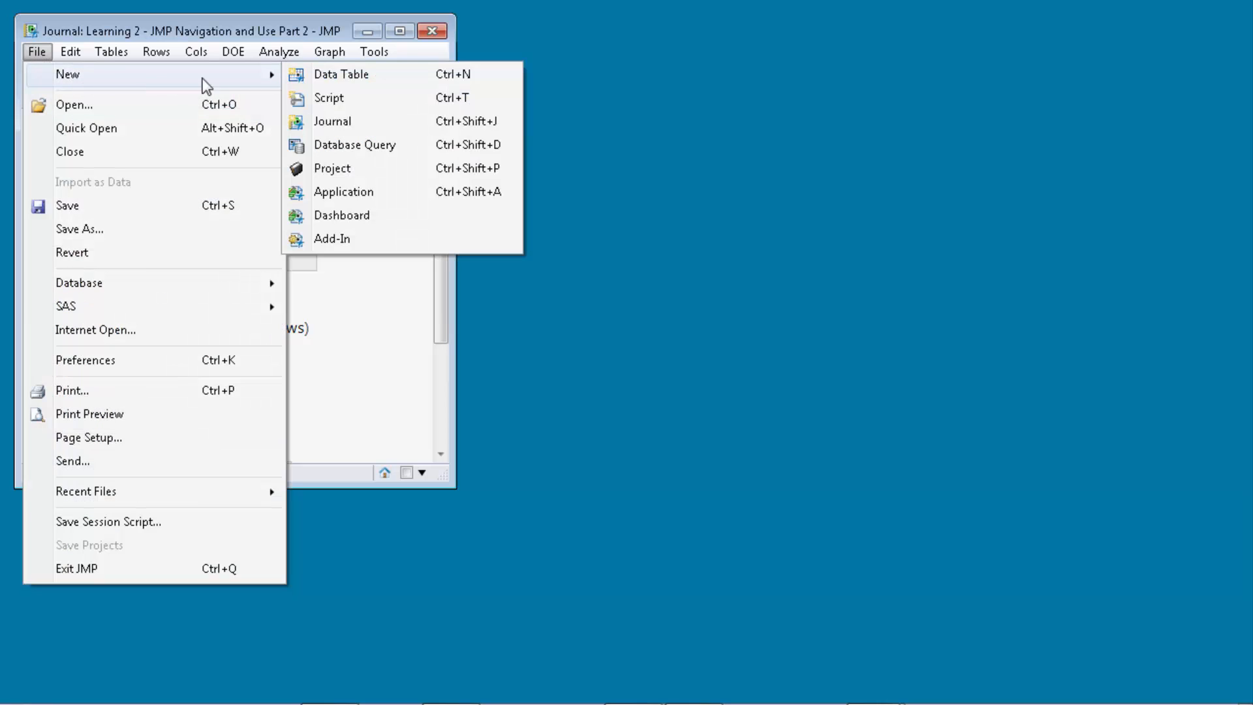
click(351, 77)
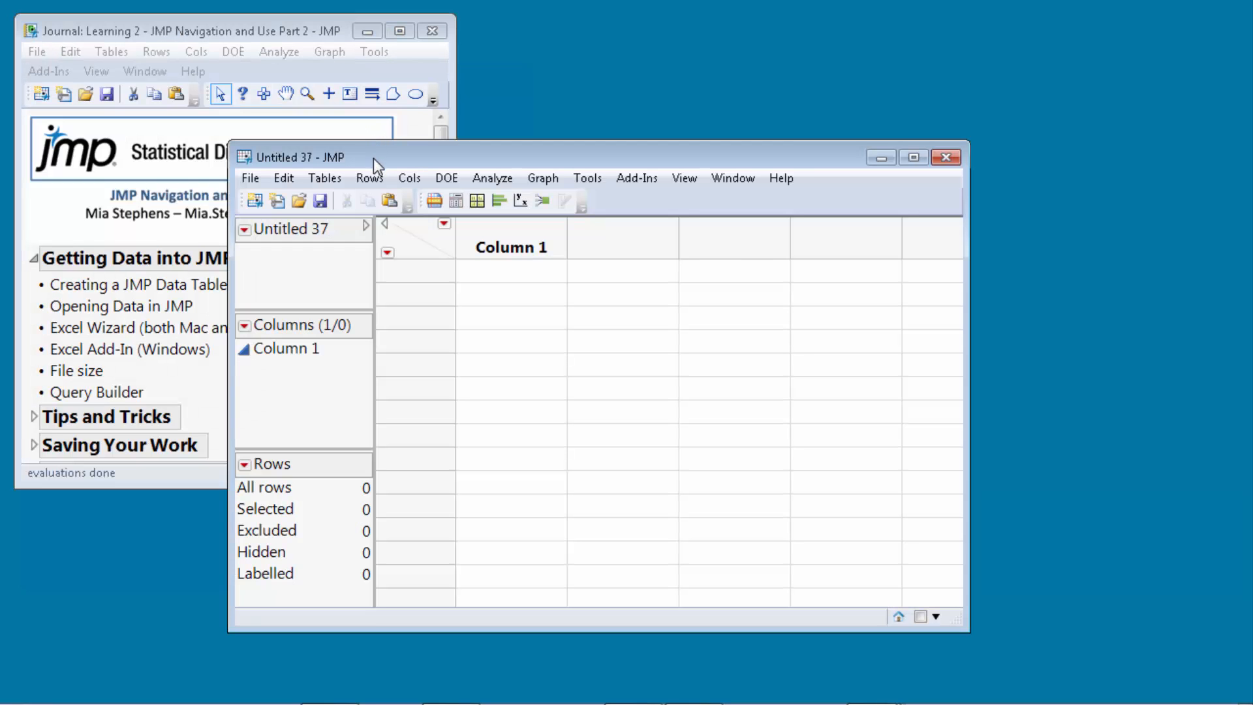
key(alt+Tab)
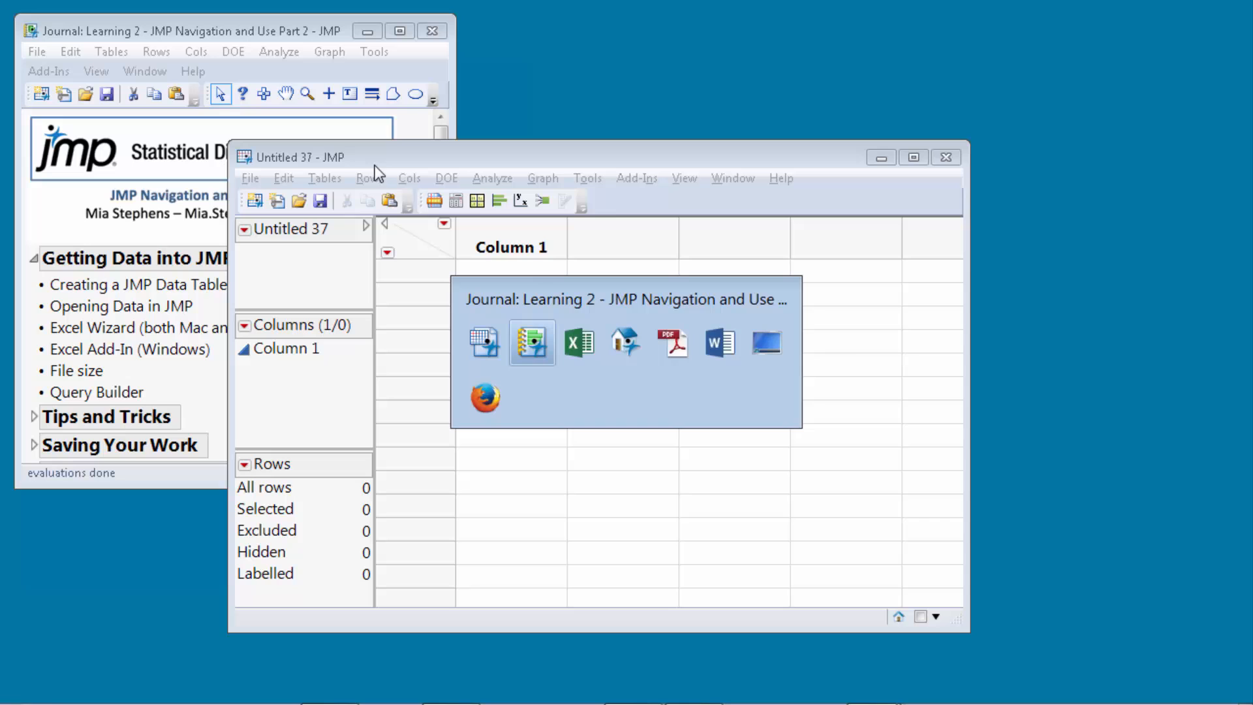
click(581, 344)
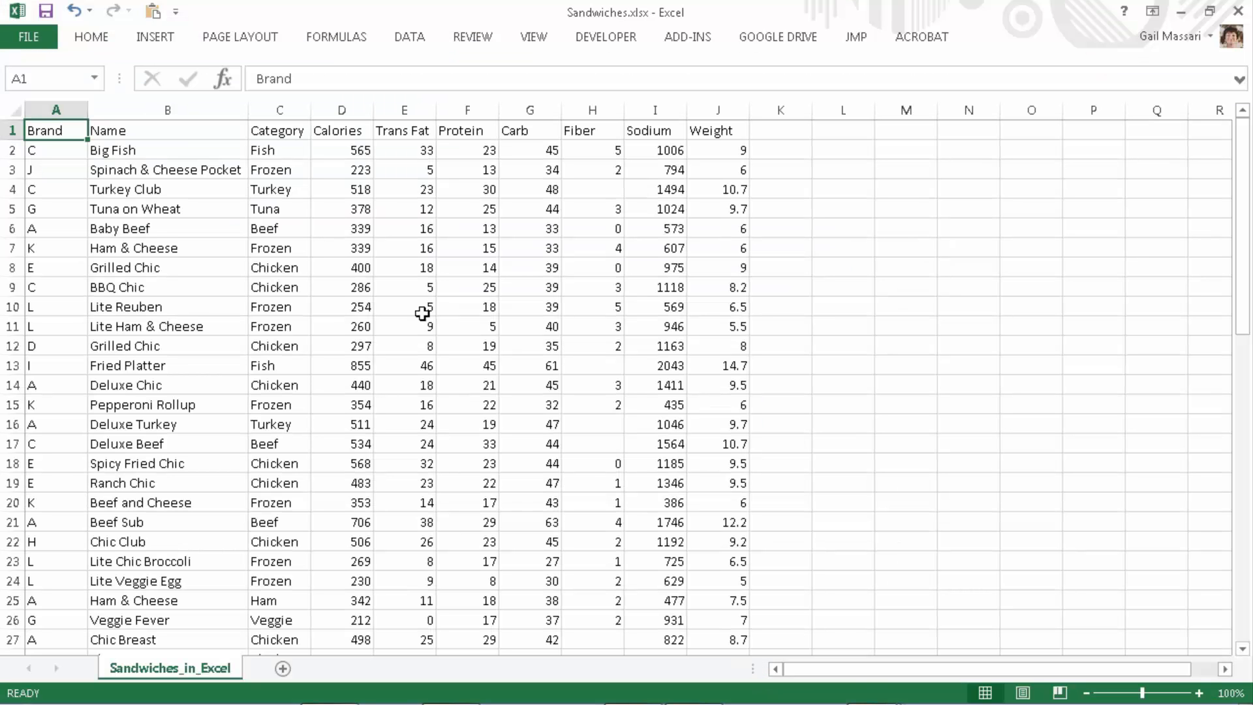
Copy the Sandwiches cells A1:J19, Brand through Weight, and return to the empty Untitled 37 table.
click(63, 154)
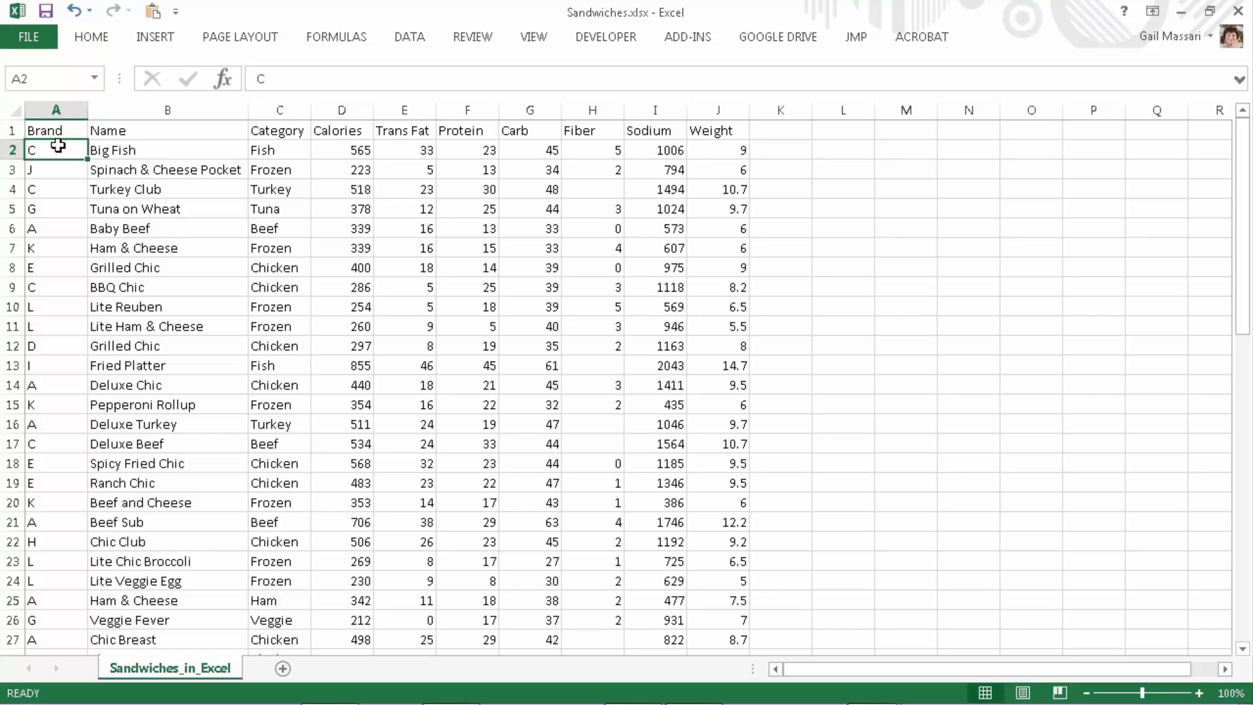
drag(53, 129, 362, 327)
drag(459, 396, 721, 489)
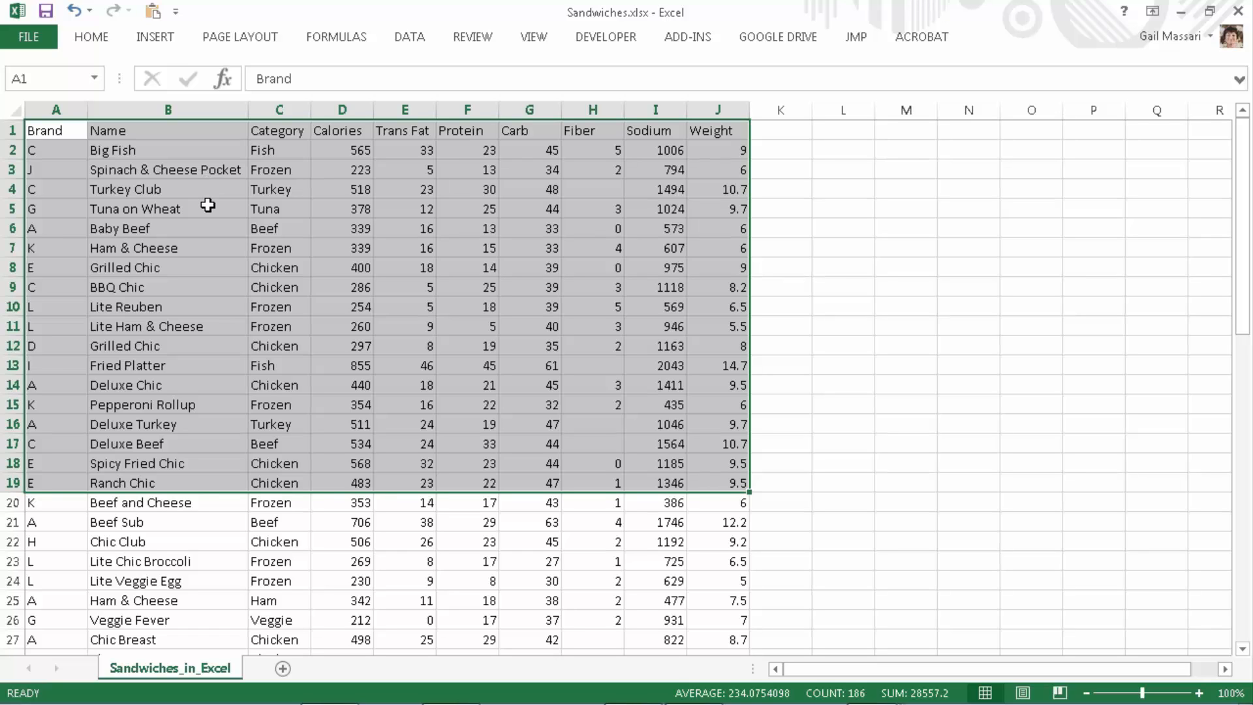
key(ctrl+c)
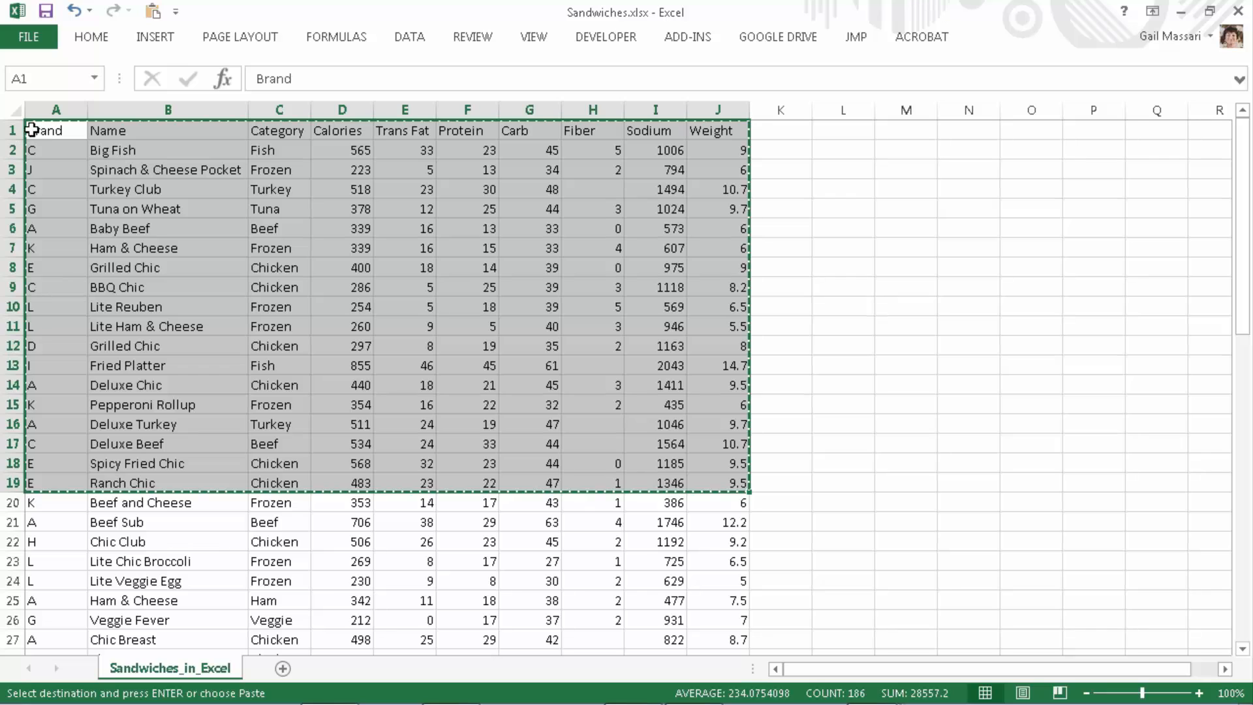
click(10, 129)
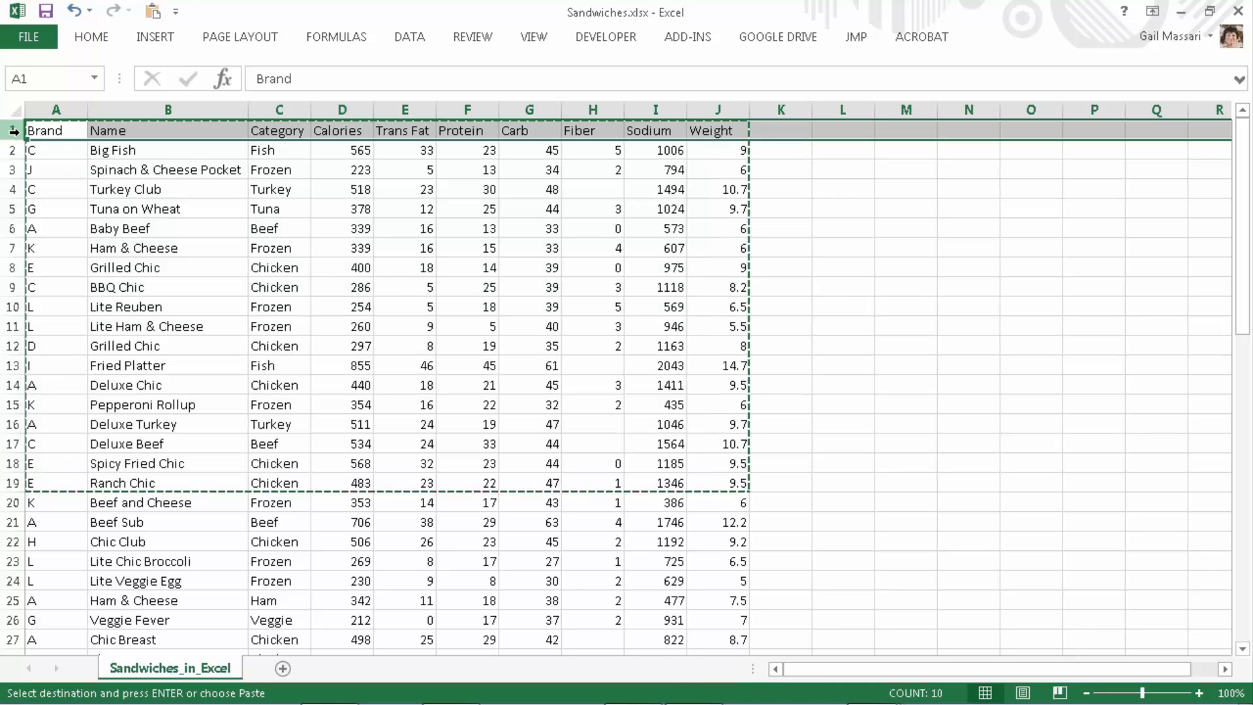
key(alt+Tab)
click(537, 339)
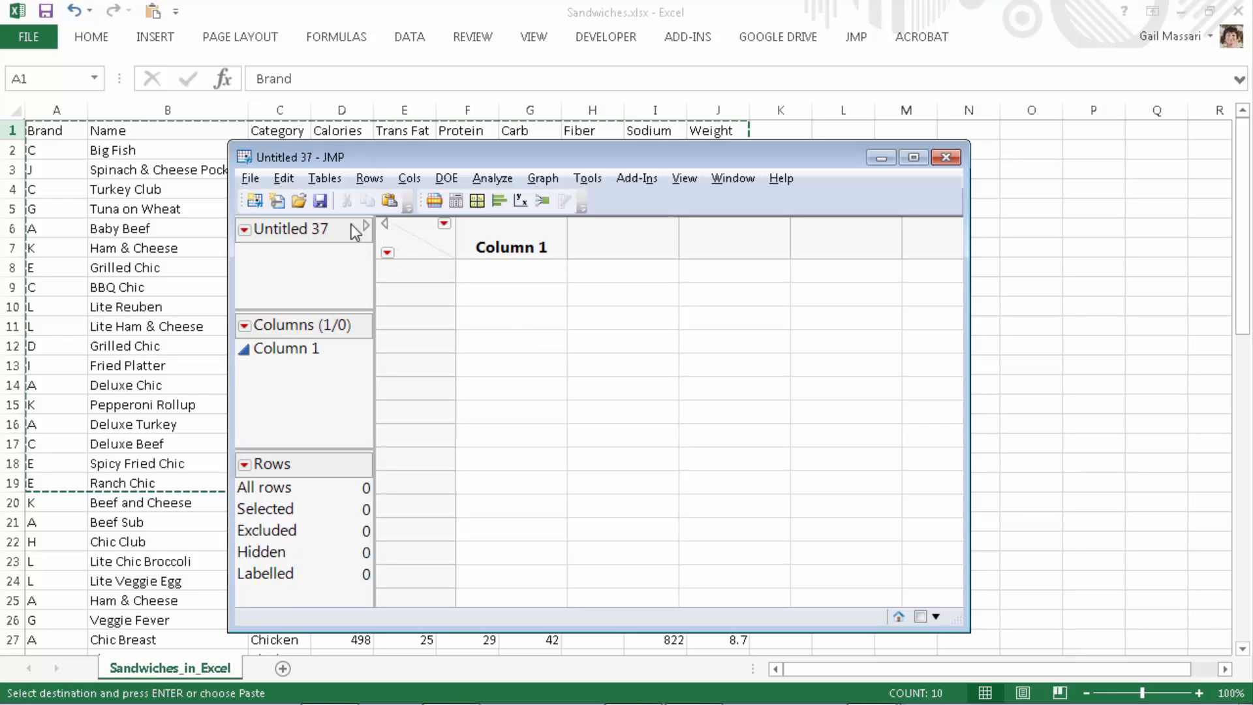
Paste the copied sandwich rows with column names into JMP, then close that table without saving.
click(283, 179)
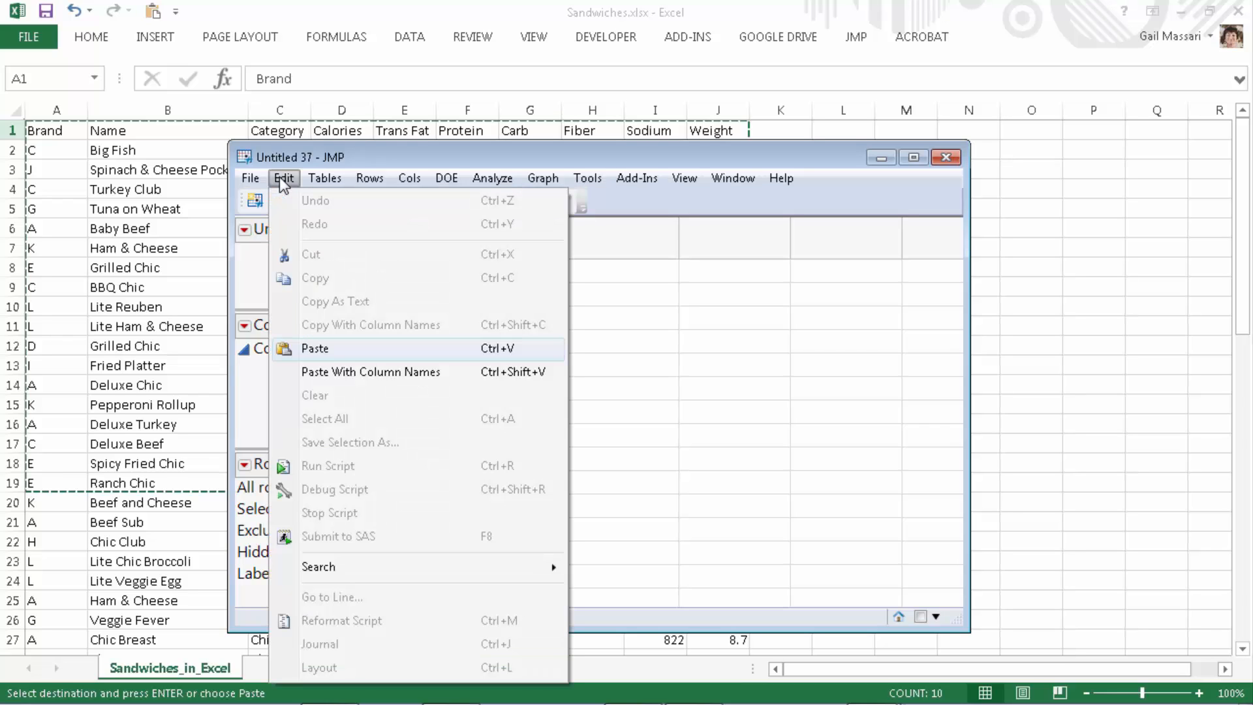
click(357, 372)
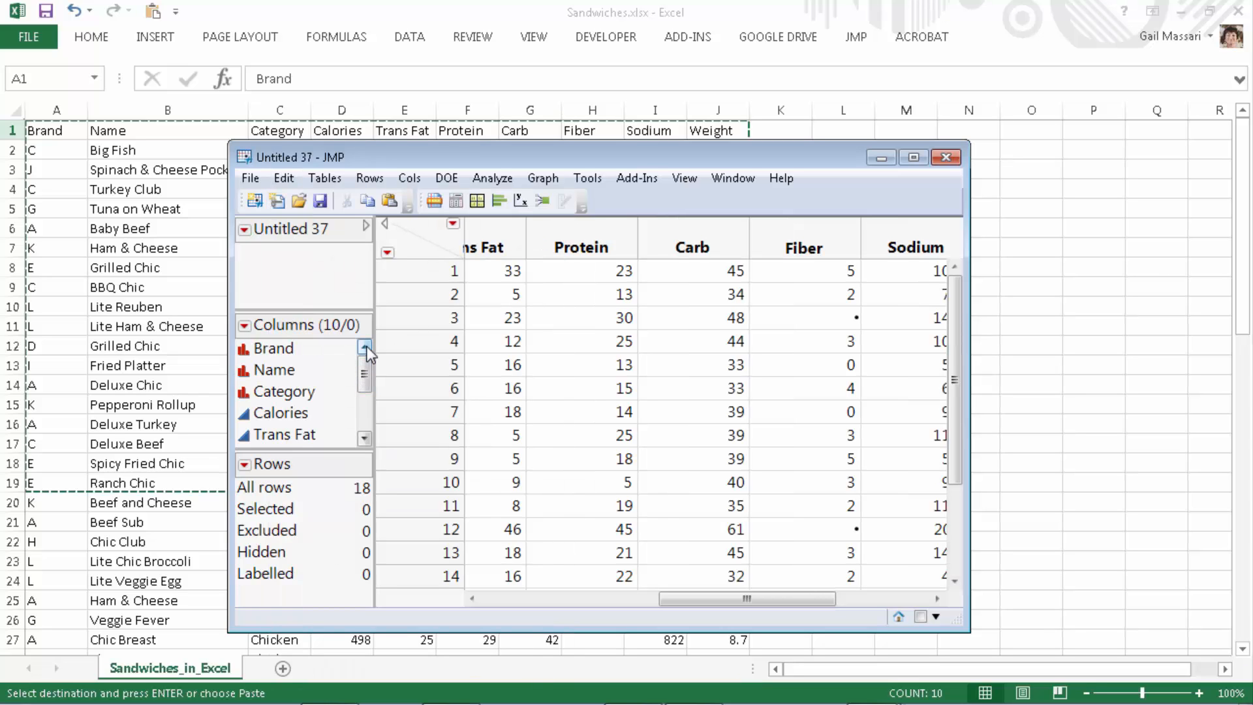
click(911, 160)
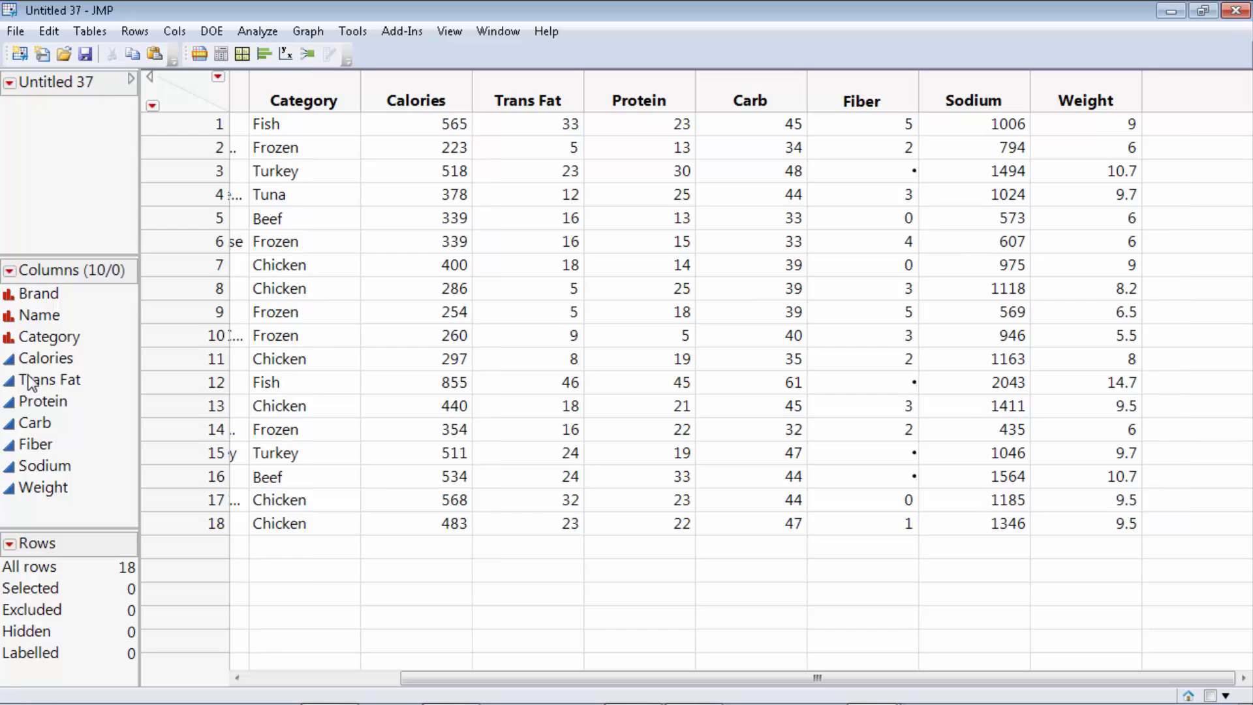
click(1236, 11)
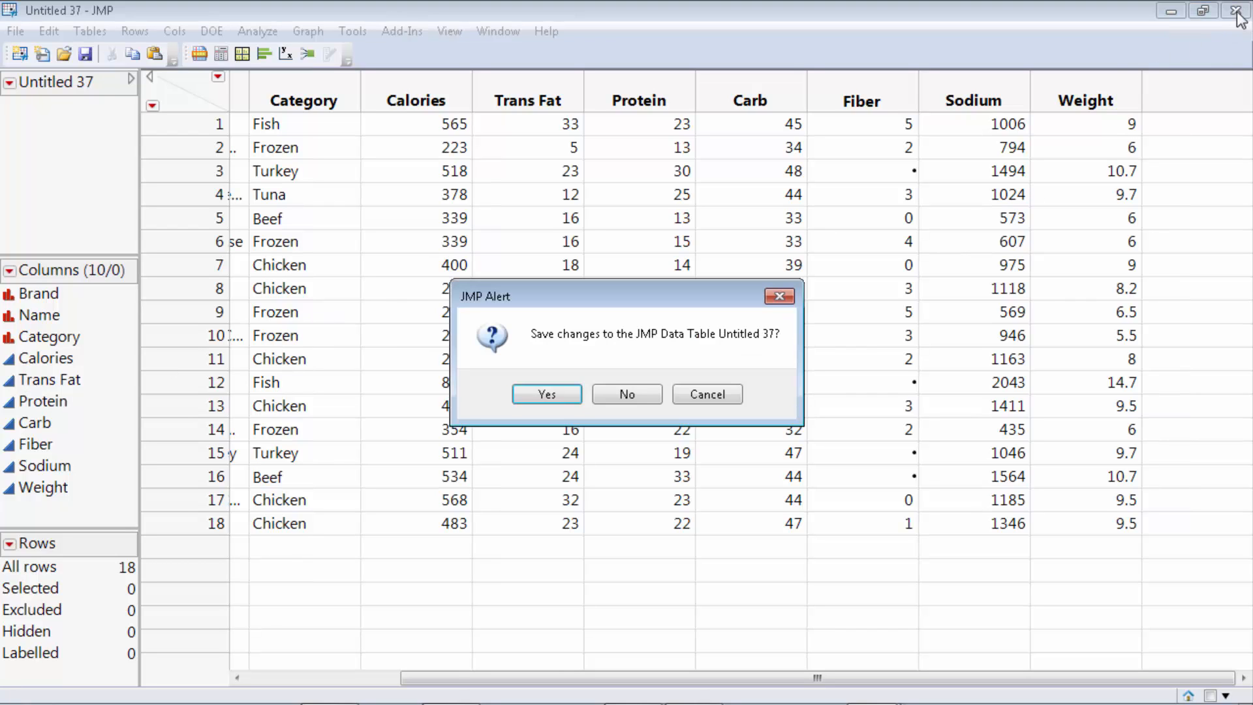
click(624, 396)
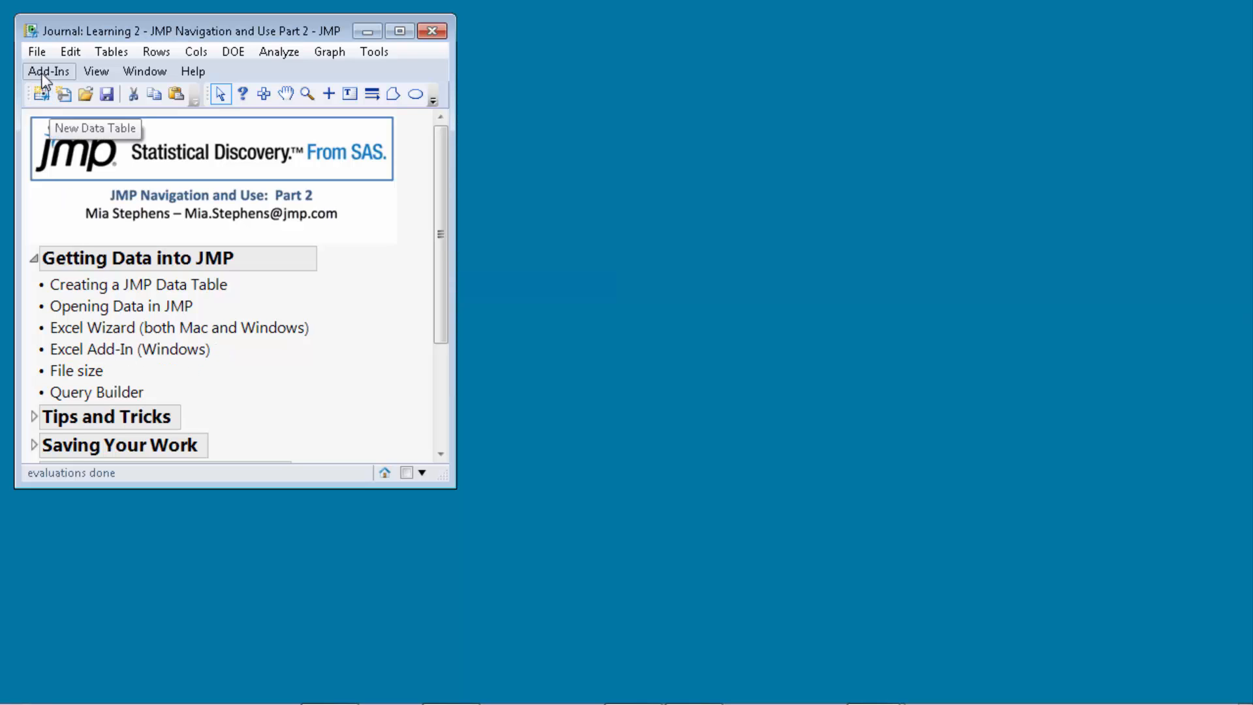
Choose Sandwiches.xlsx in the Open Data File dialog.
click(36, 51)
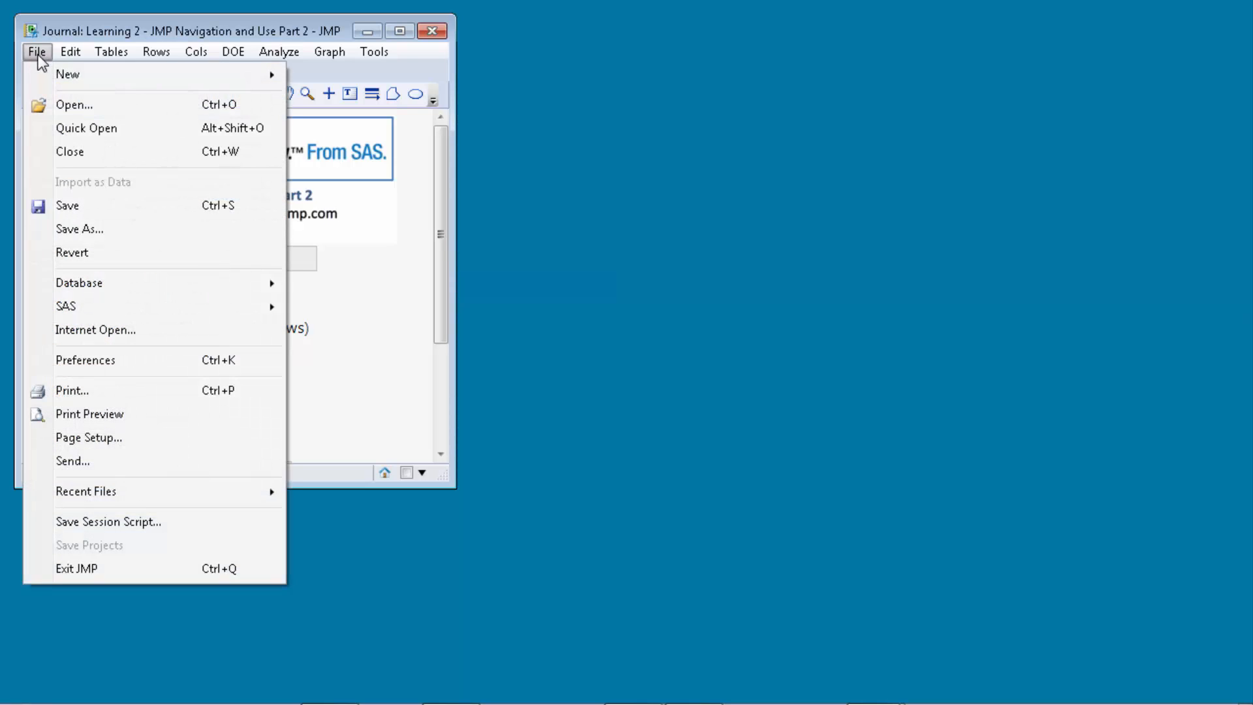
click(86, 107)
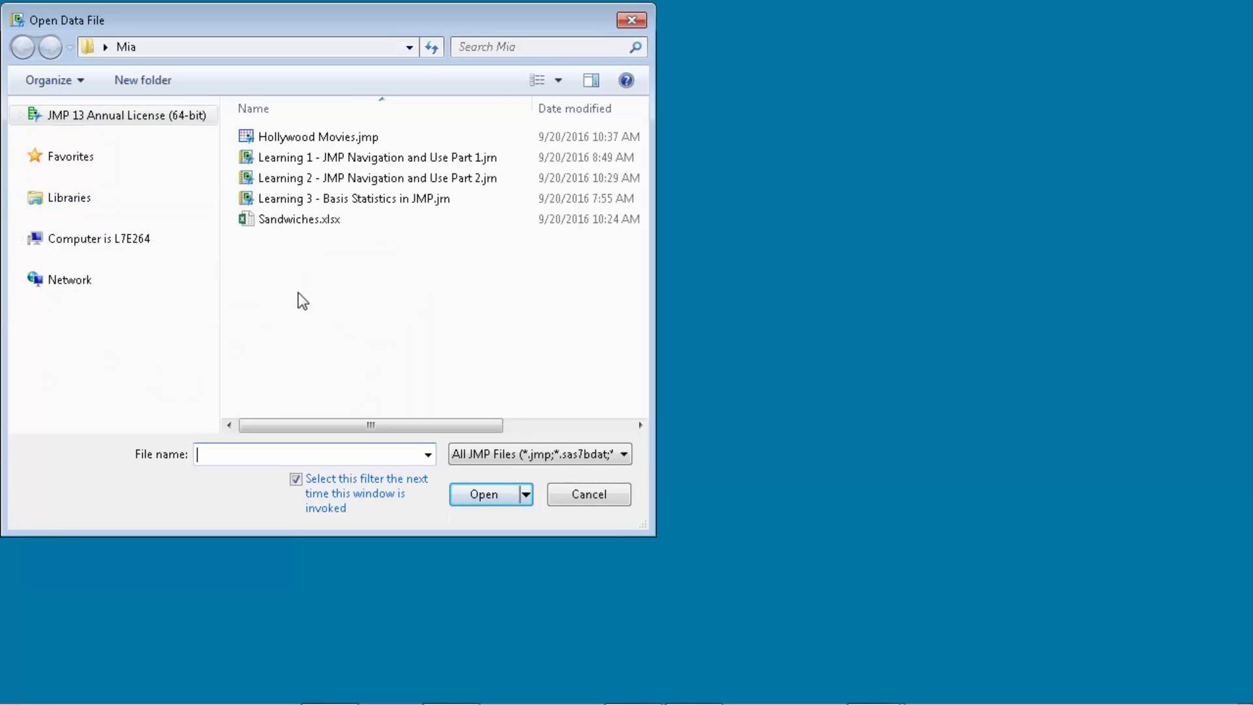
click(288, 222)
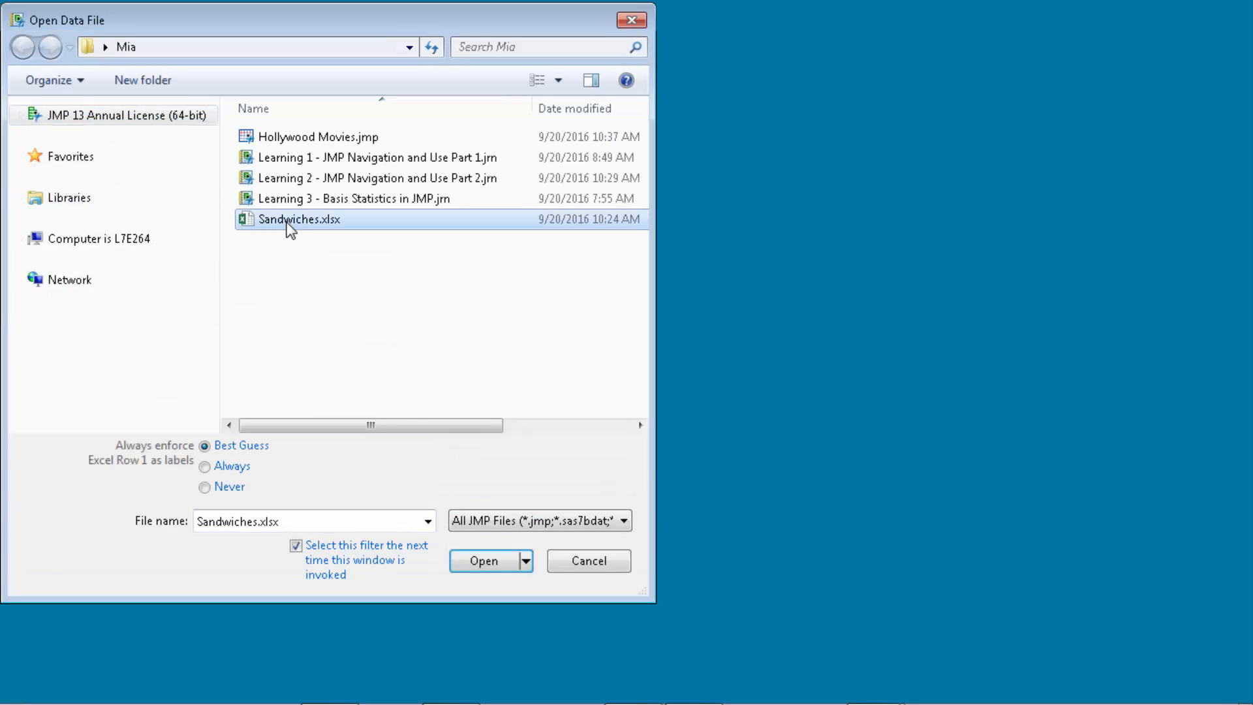
Open Sandwiches.xlsx with the Excel Import Wizard, using headers on row 1 and data from row 2.
click(526, 562)
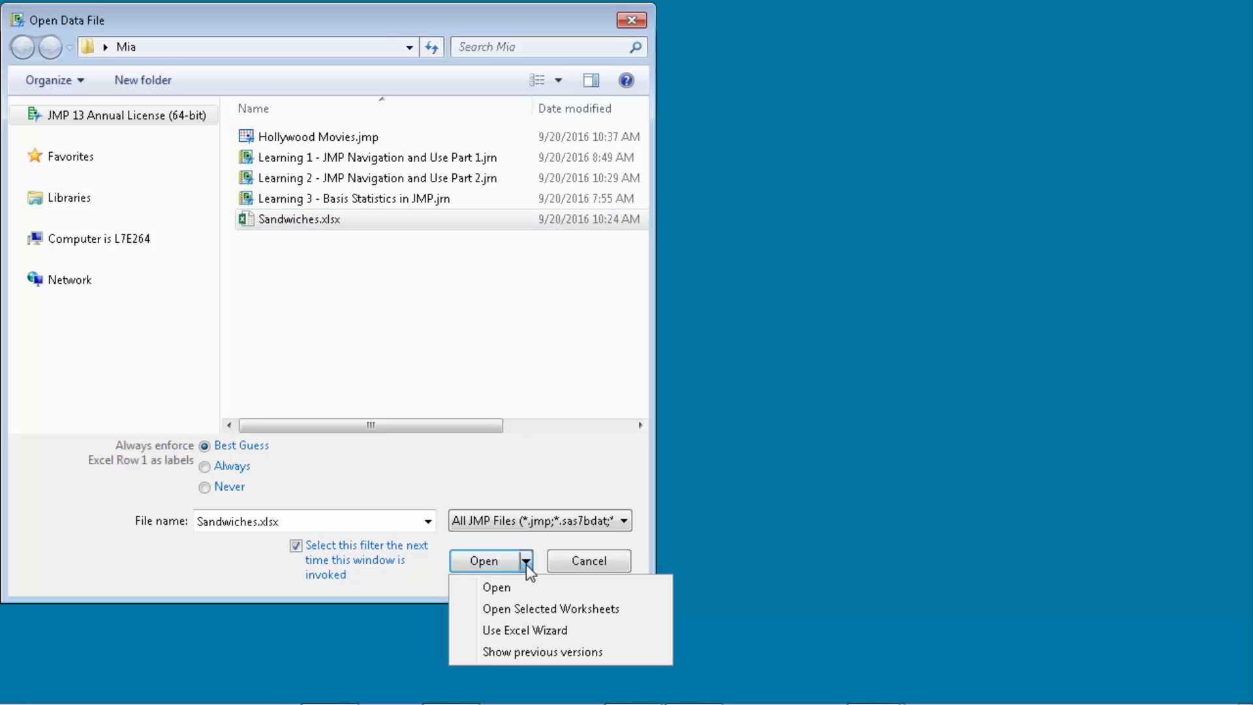
click(518, 633)
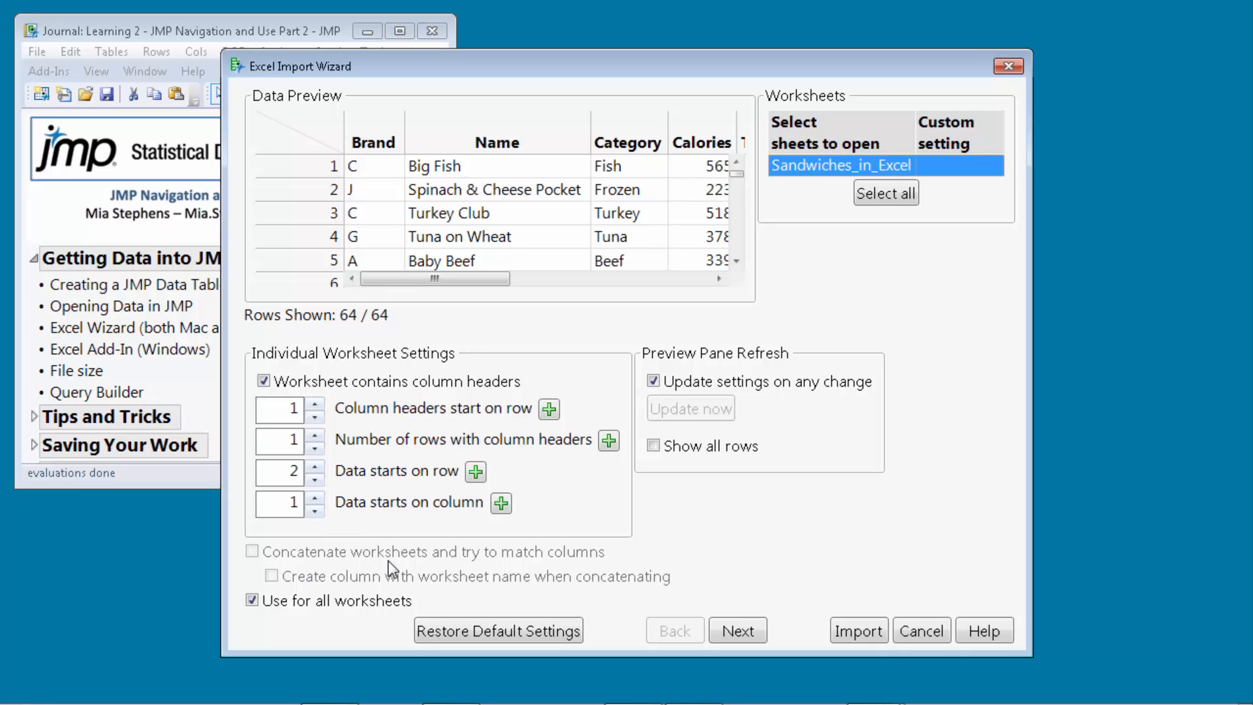
Import Sandwiches_in_Excel as a 64-row, 10-column table, then close it without saving.
click(868, 631)
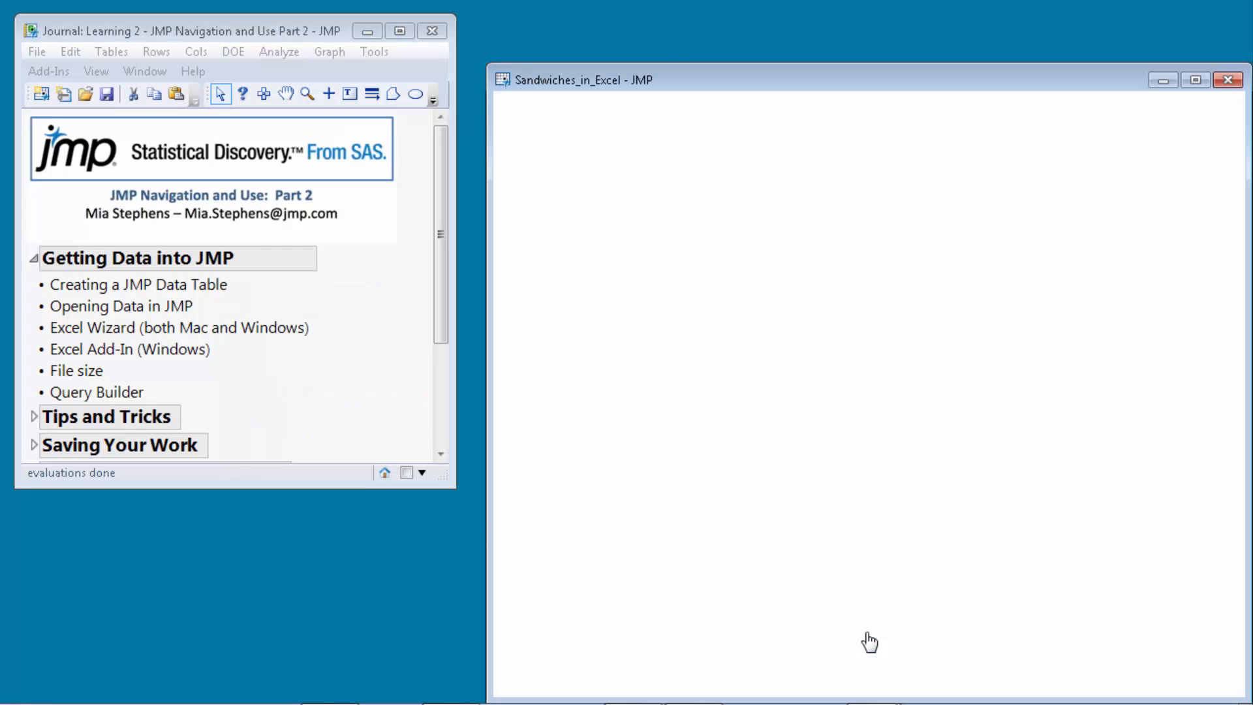
mouse_move(880, 73)
mouse_down()
mouse_move(805, 77)
mouse_move(653, 43)
mouse_up()
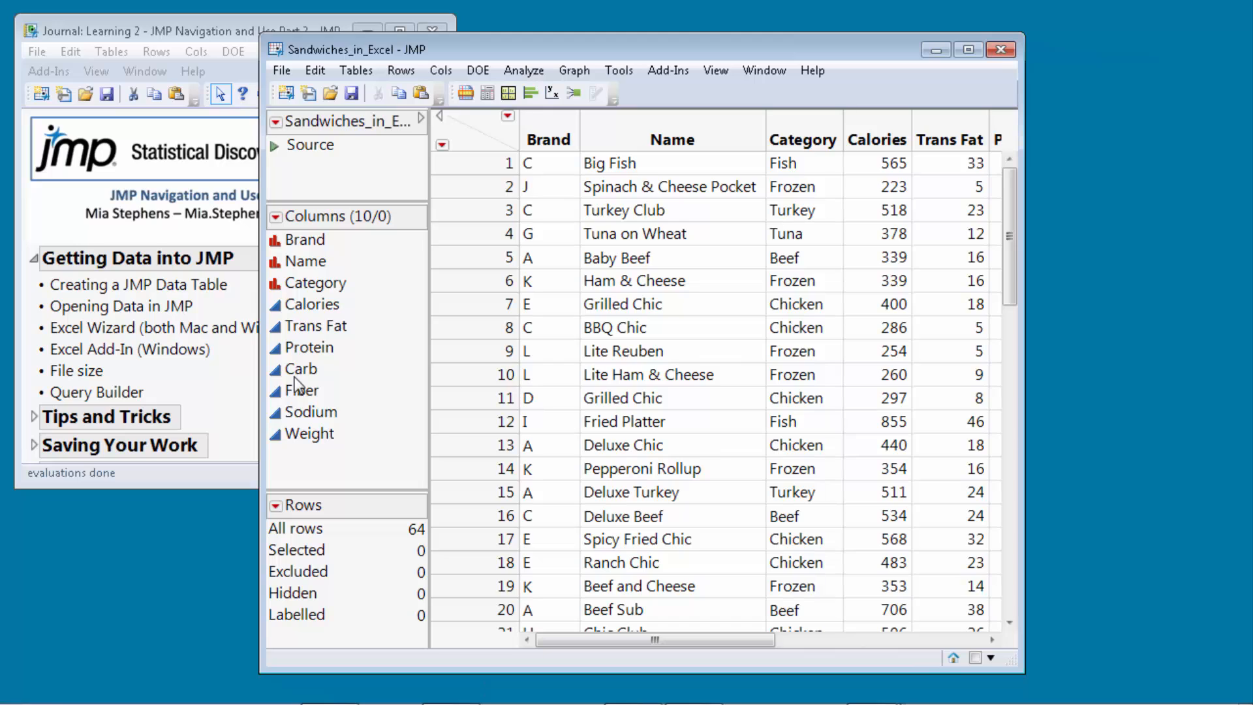
click(1004, 51)
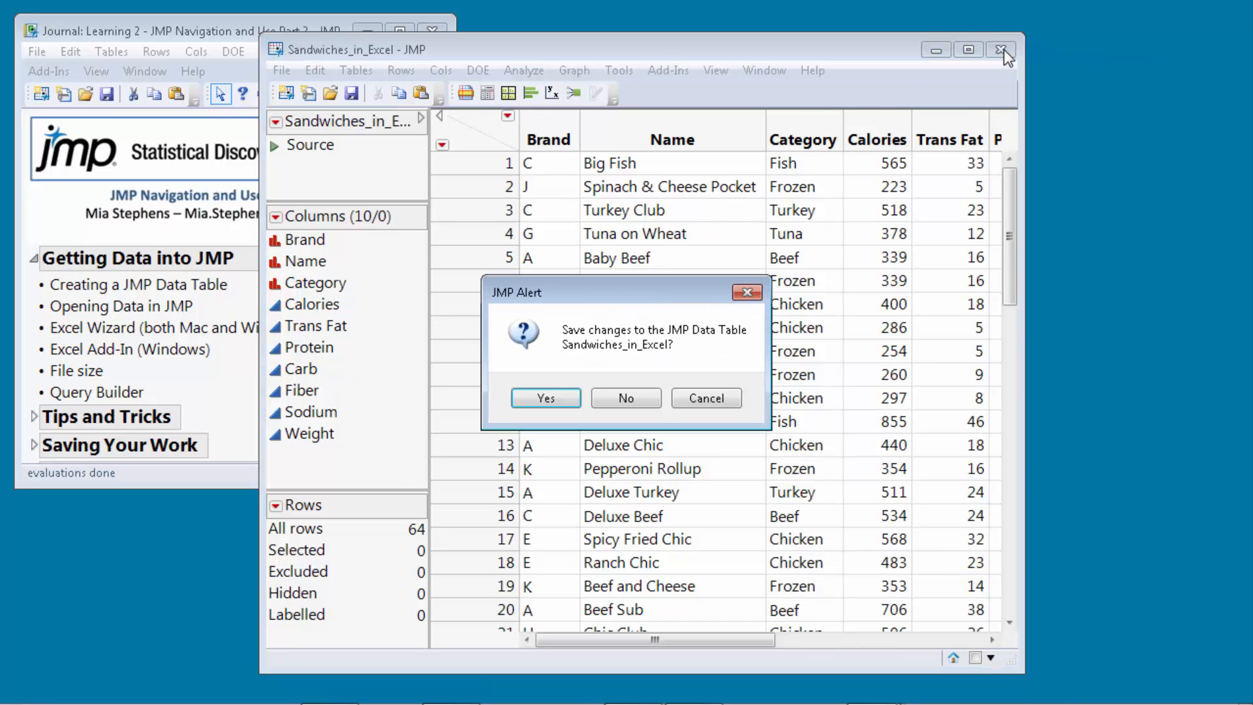
click(619, 400)
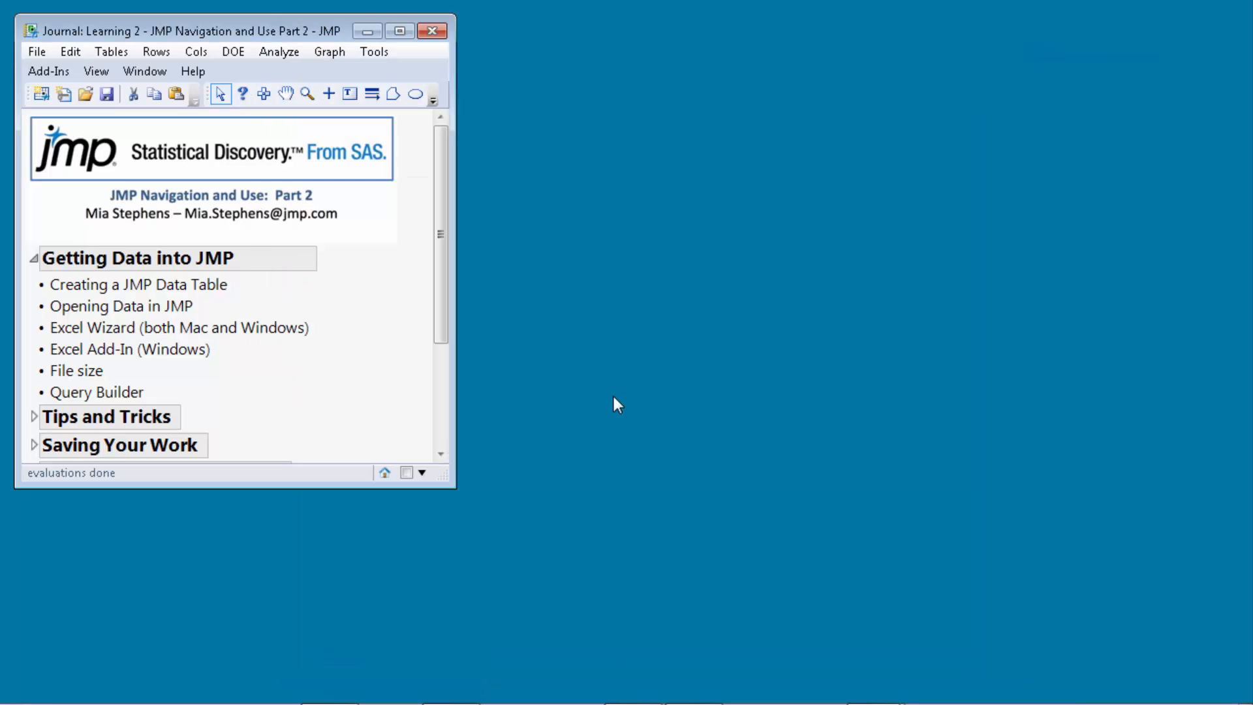
Review the Transfer to JMP tools on Excel's JMP ribbon, then close Excel.
key(alt+Tab)
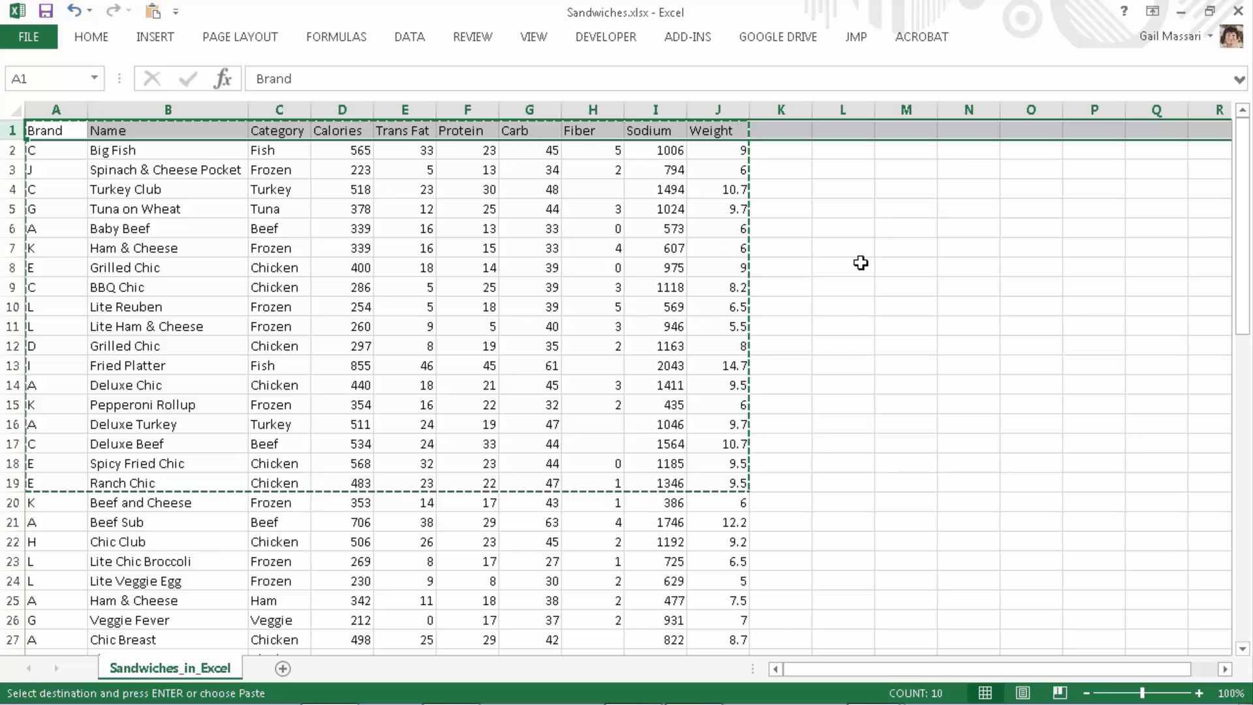
click(857, 38)
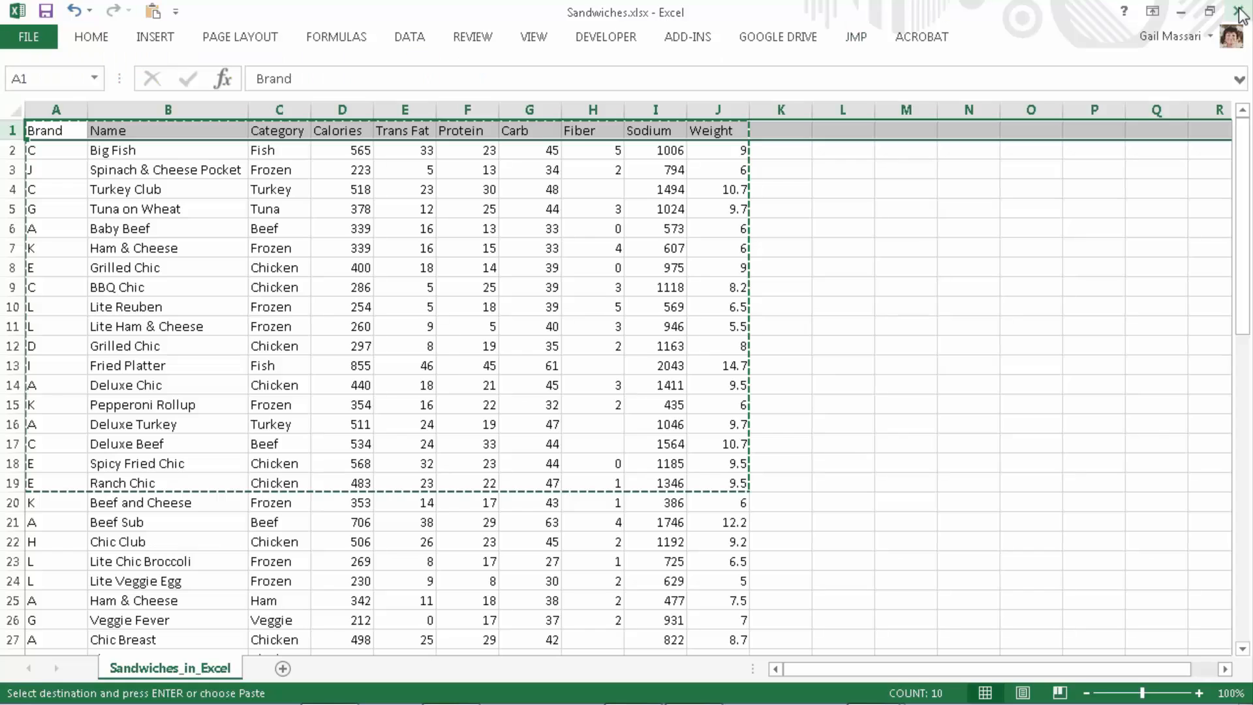
click(1238, 10)
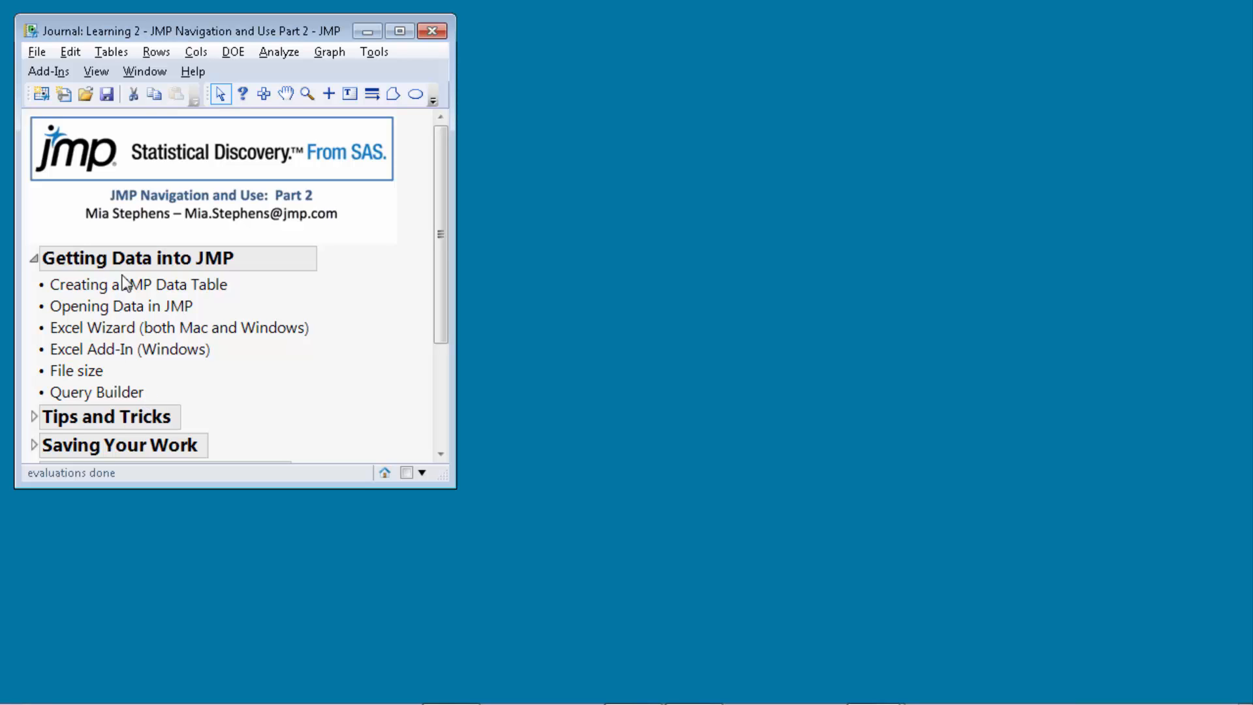
Browse the File menu without choosing anything, then collapse the journal's Getting Data into JMP section.
click(36, 53)
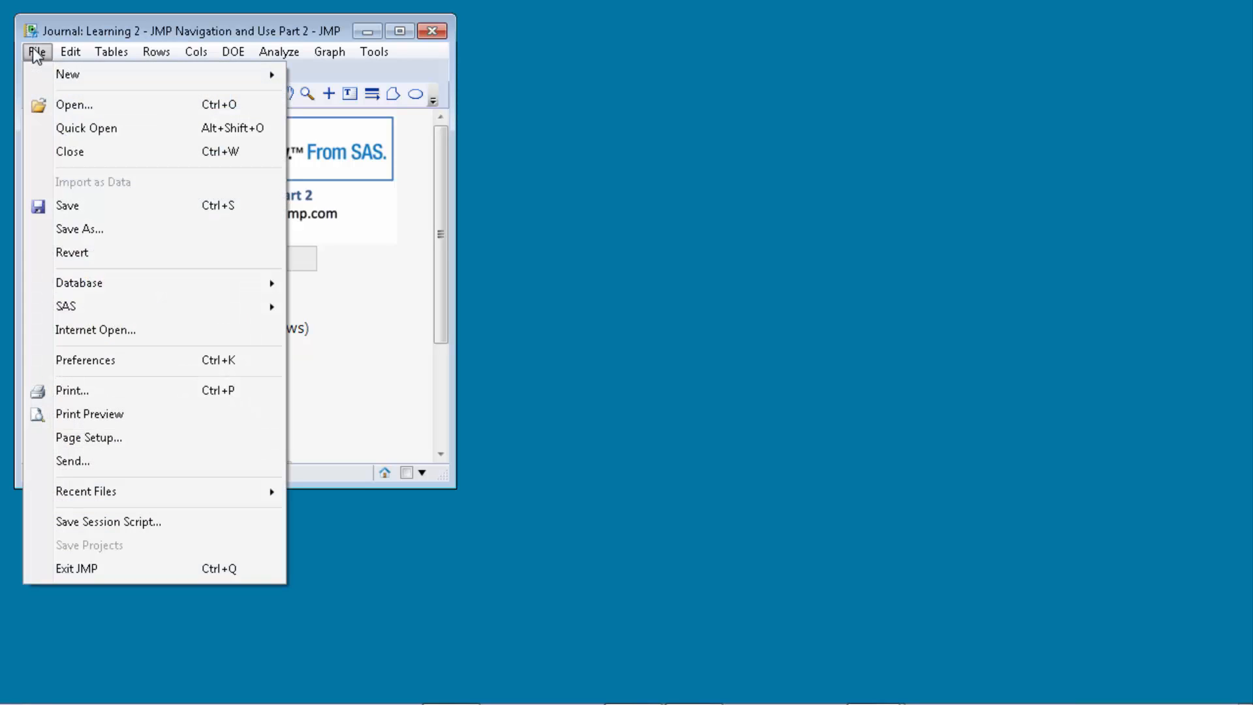
mouse_move(103, 286)
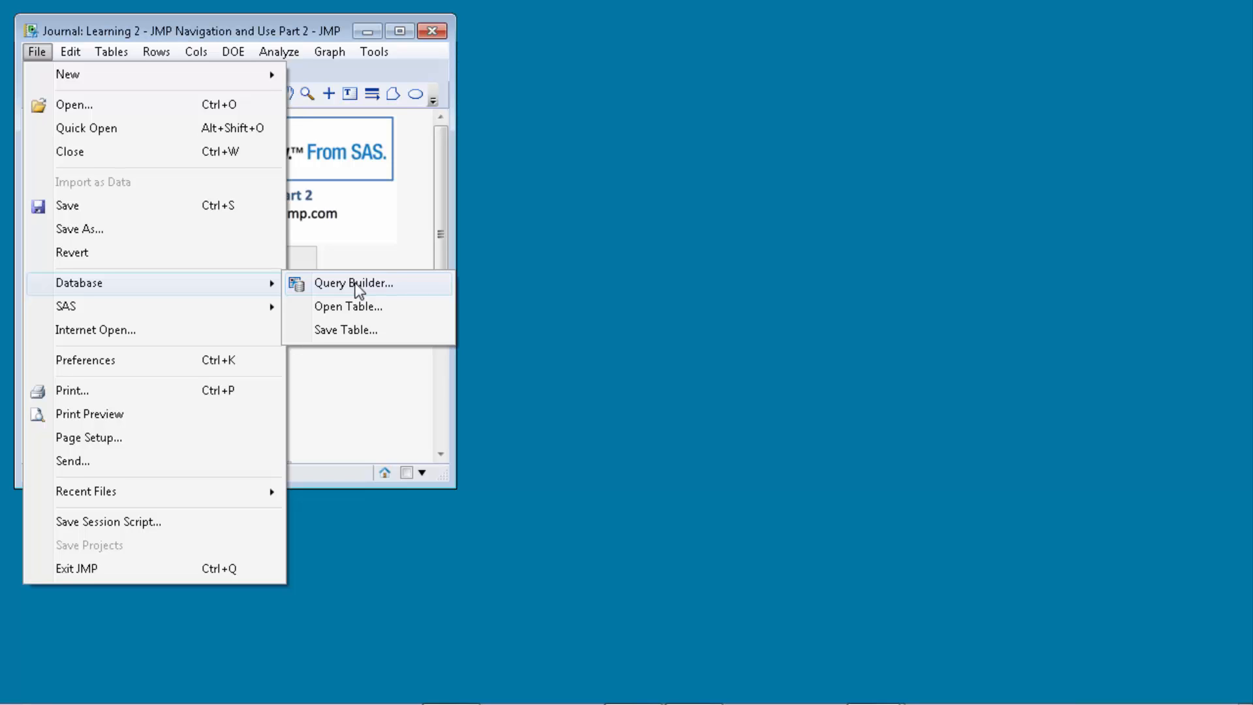
click(357, 381)
click(33, 257)
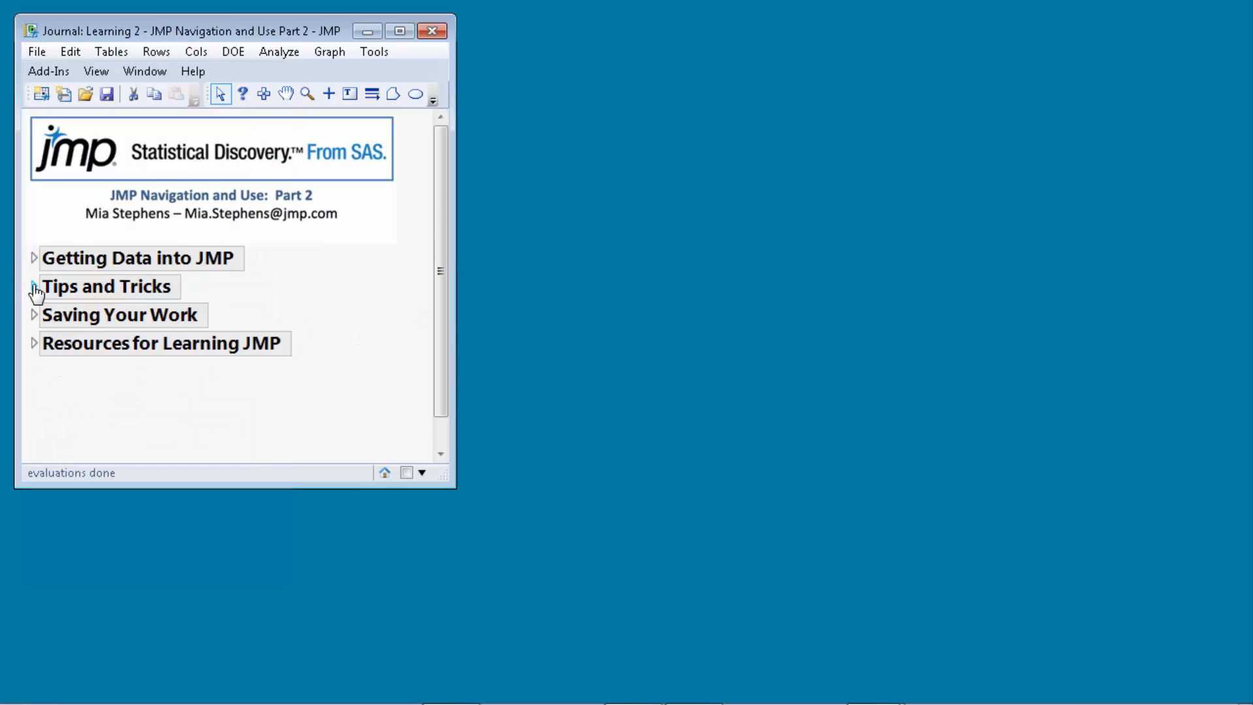
Open the Big Class Families sample table from Tips and Tricks and maximize its window.
click(34, 287)
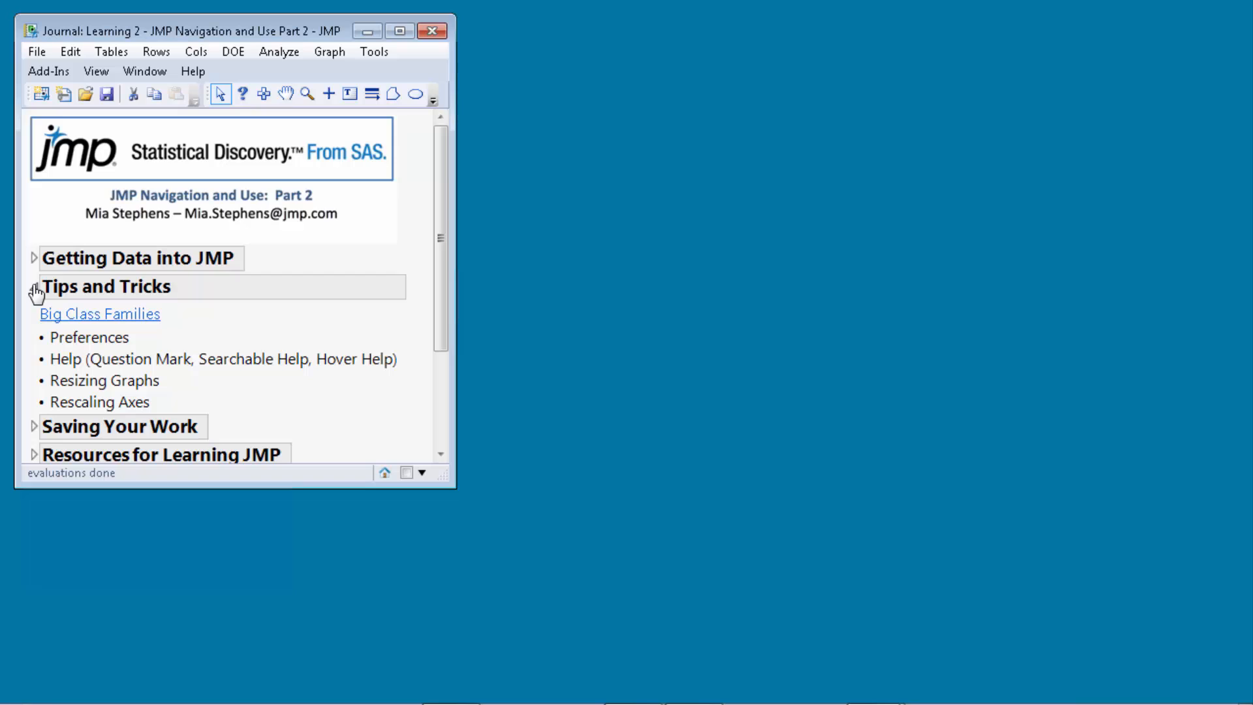
click(123, 317)
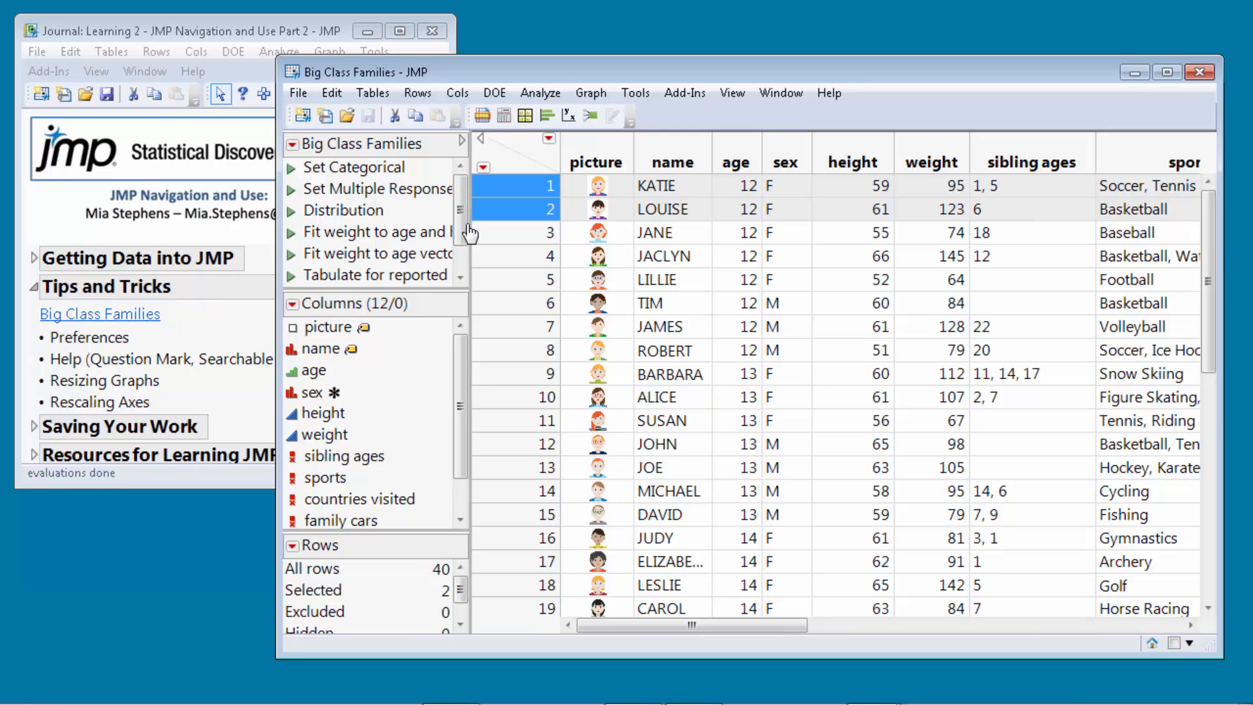
click(1168, 73)
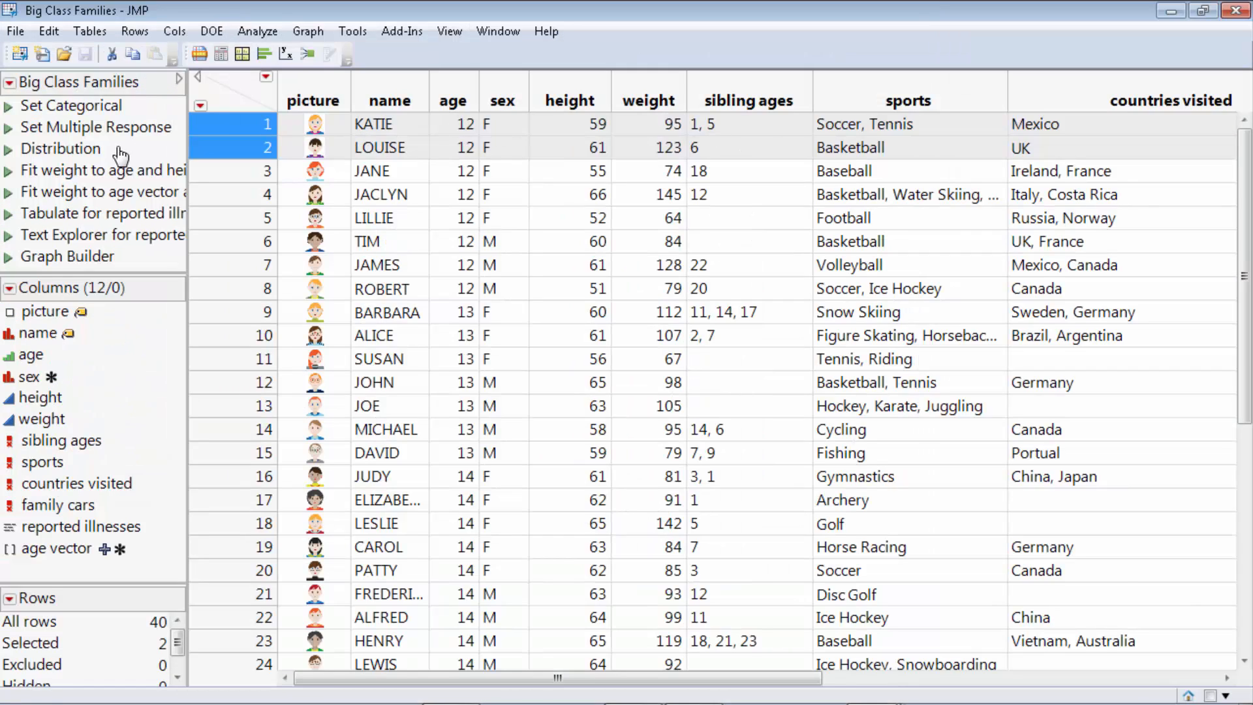
click(16, 32)
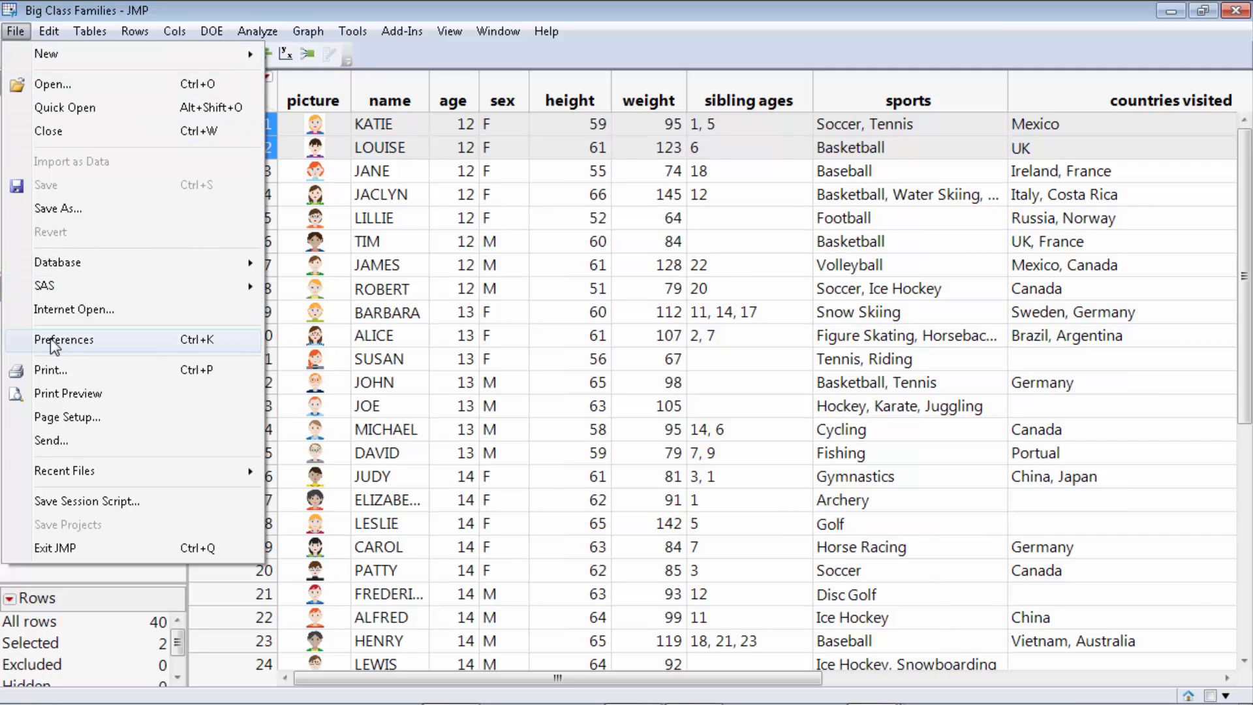
Open Preferences and look through the Reports, Graphs, Styles and Tables groups.
click(77, 344)
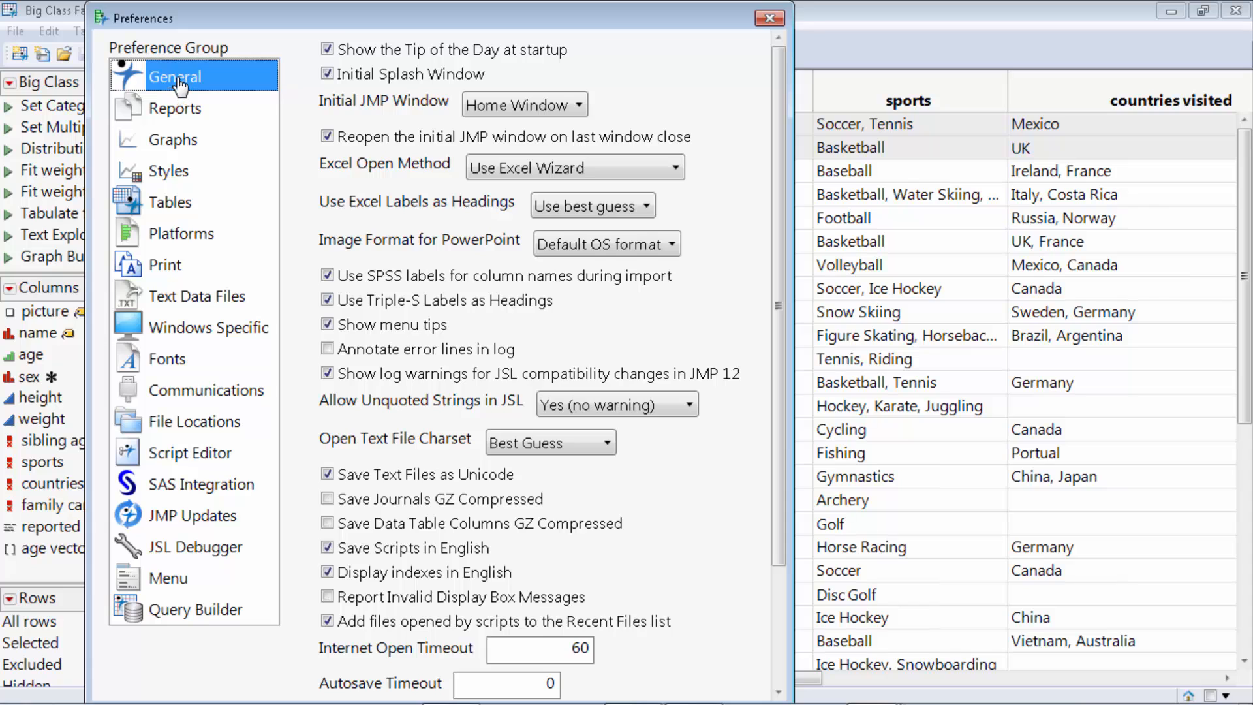
click(173, 110)
click(164, 140)
click(160, 177)
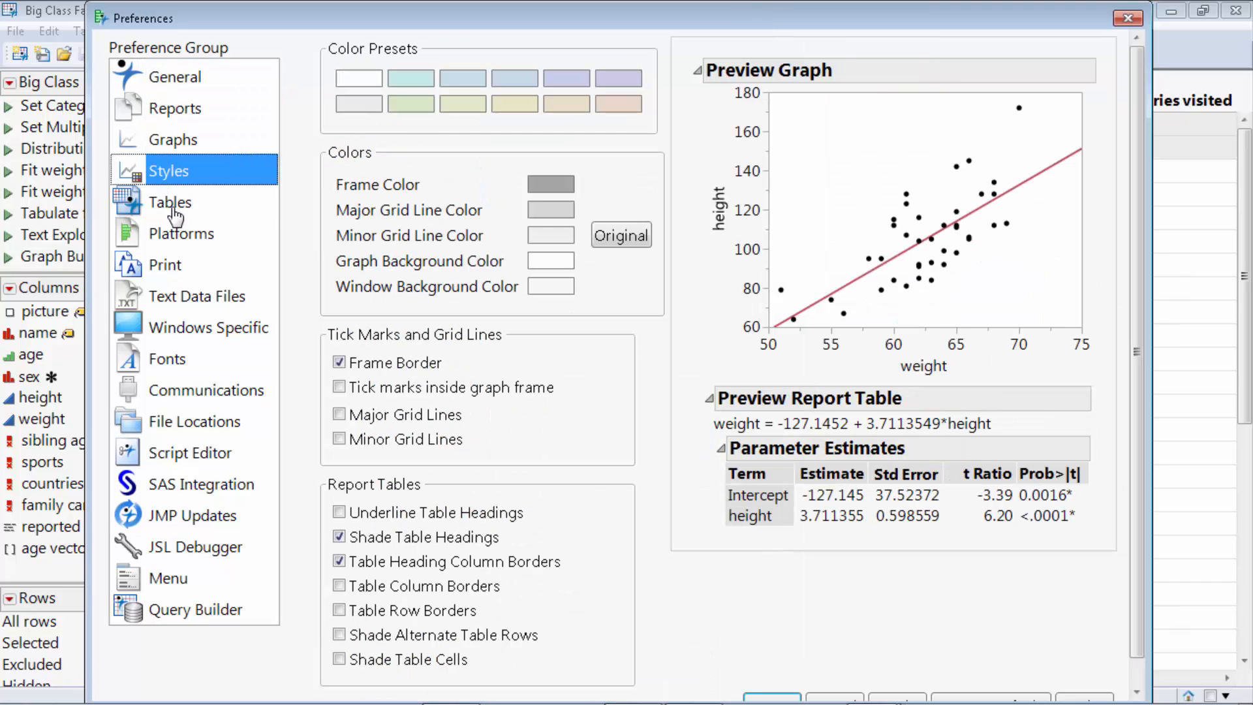
click(172, 205)
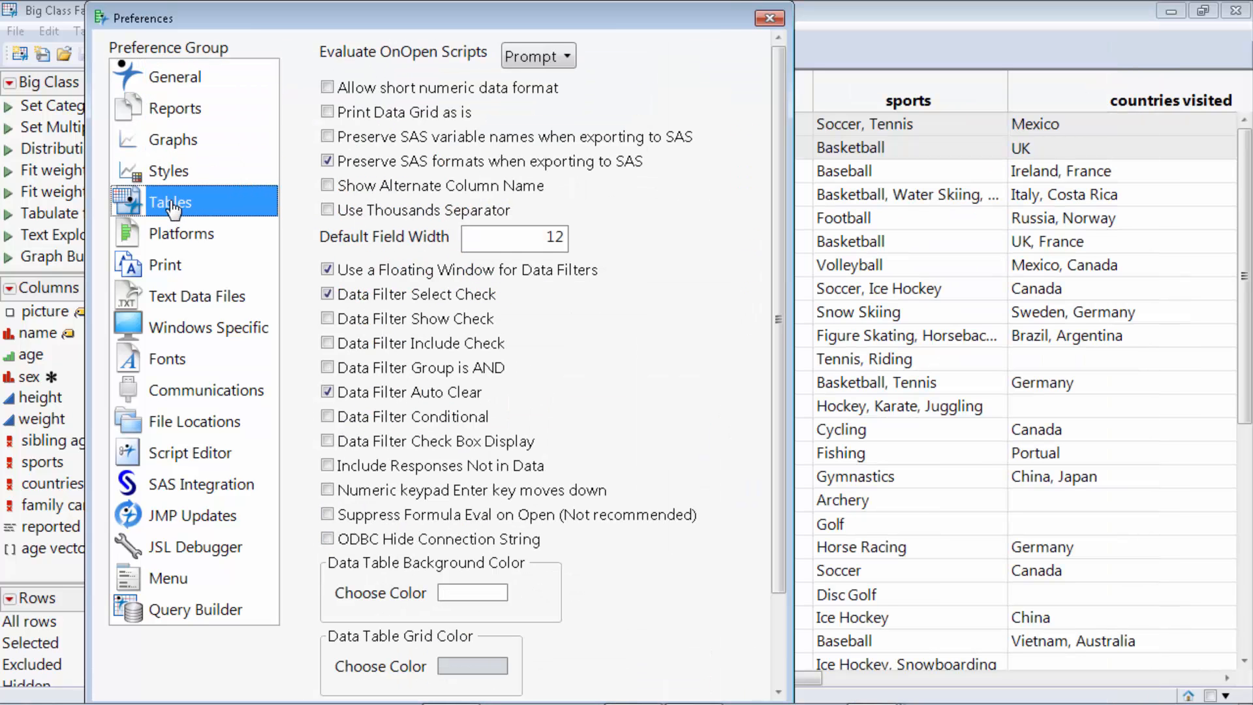
click(182, 82)
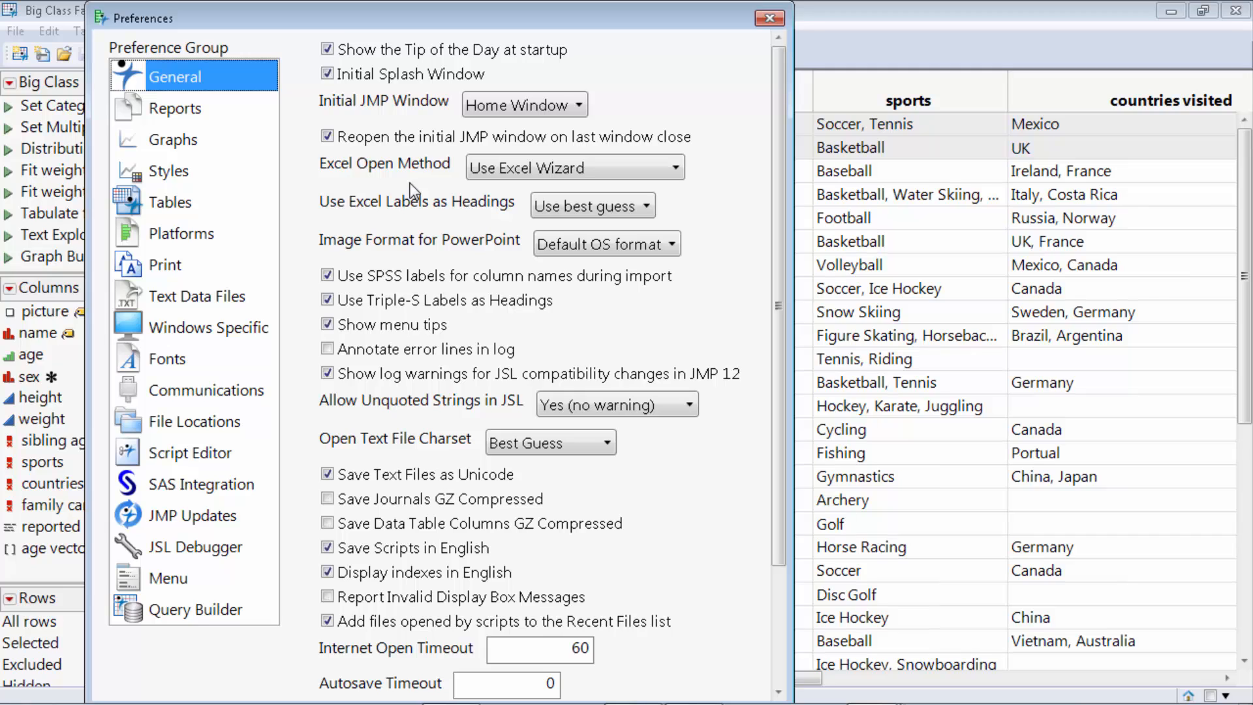
Set the Reports laser pointer colour to Purple, apply it, and test the trail.
click(196, 116)
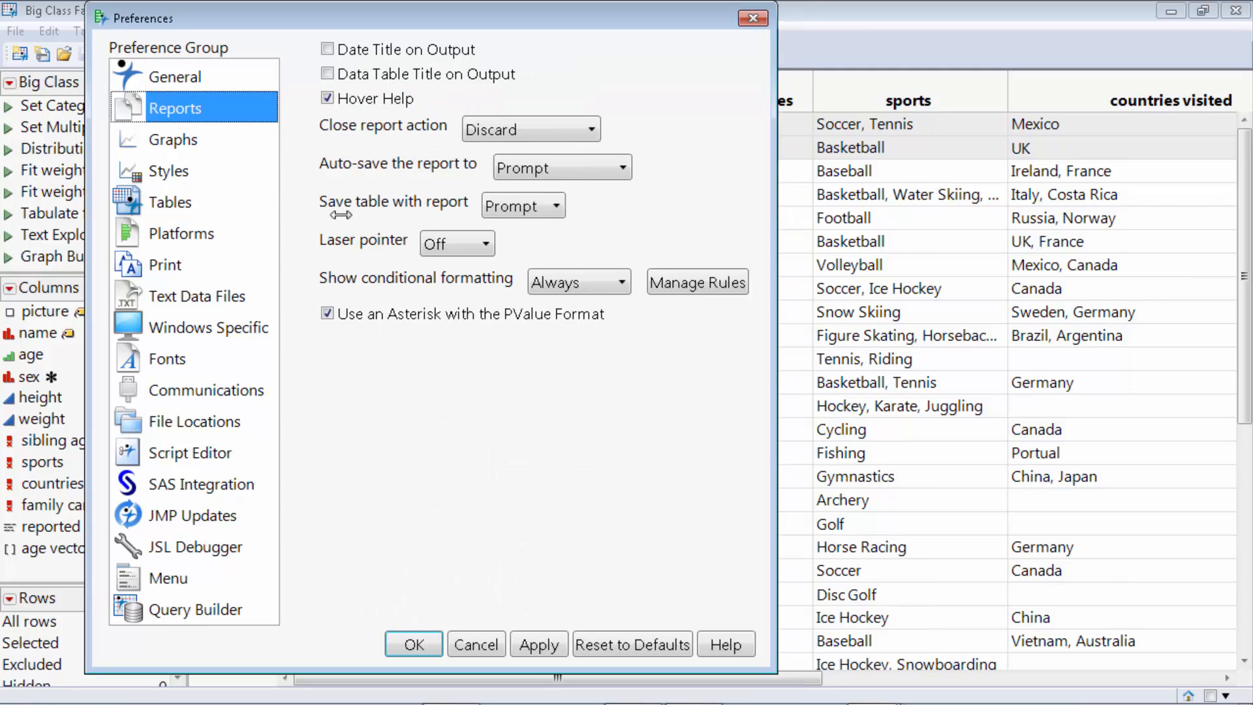
click(461, 246)
click(459, 293)
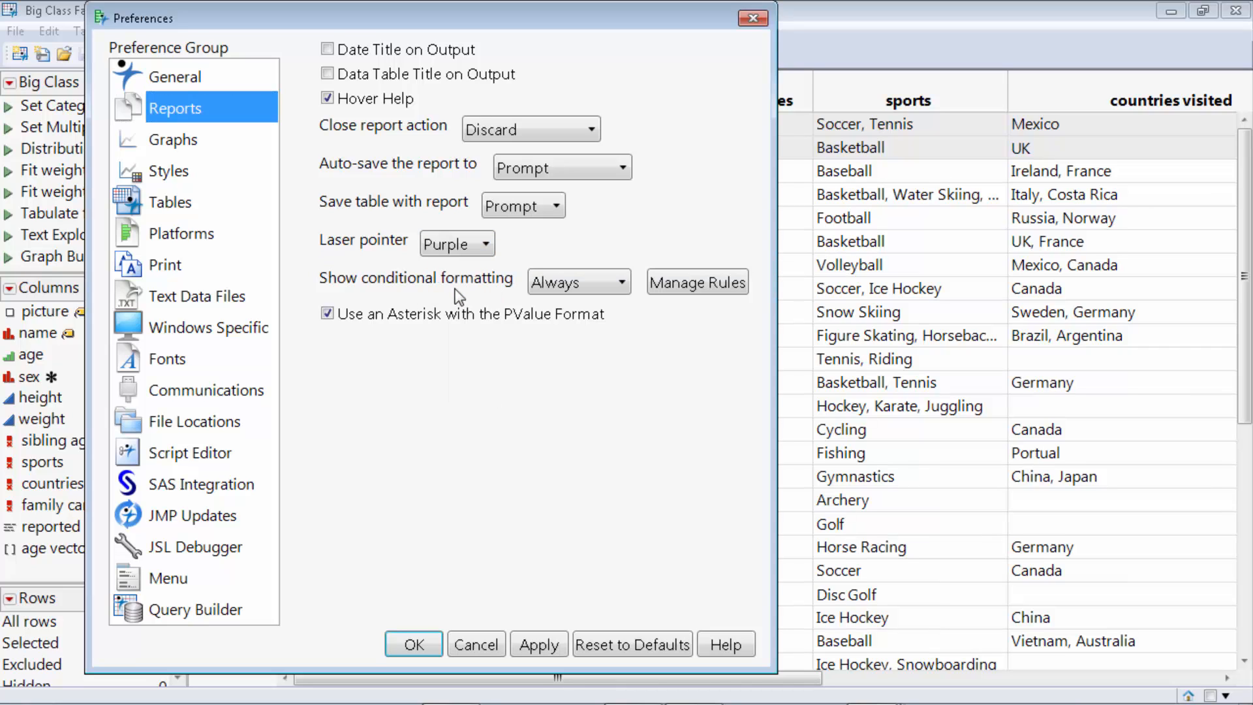
click(531, 645)
mouse_move(533, 443)
mouse_down()
mouse_move(486, 498)
mouse_move(593, 444)
mouse_move(511, 402)
mouse_move(443, 510)
mouse_move(489, 558)
mouse_up()
Review the Graphs, Styles and Tables groups, ending on the Platforms preferences.
click(173, 145)
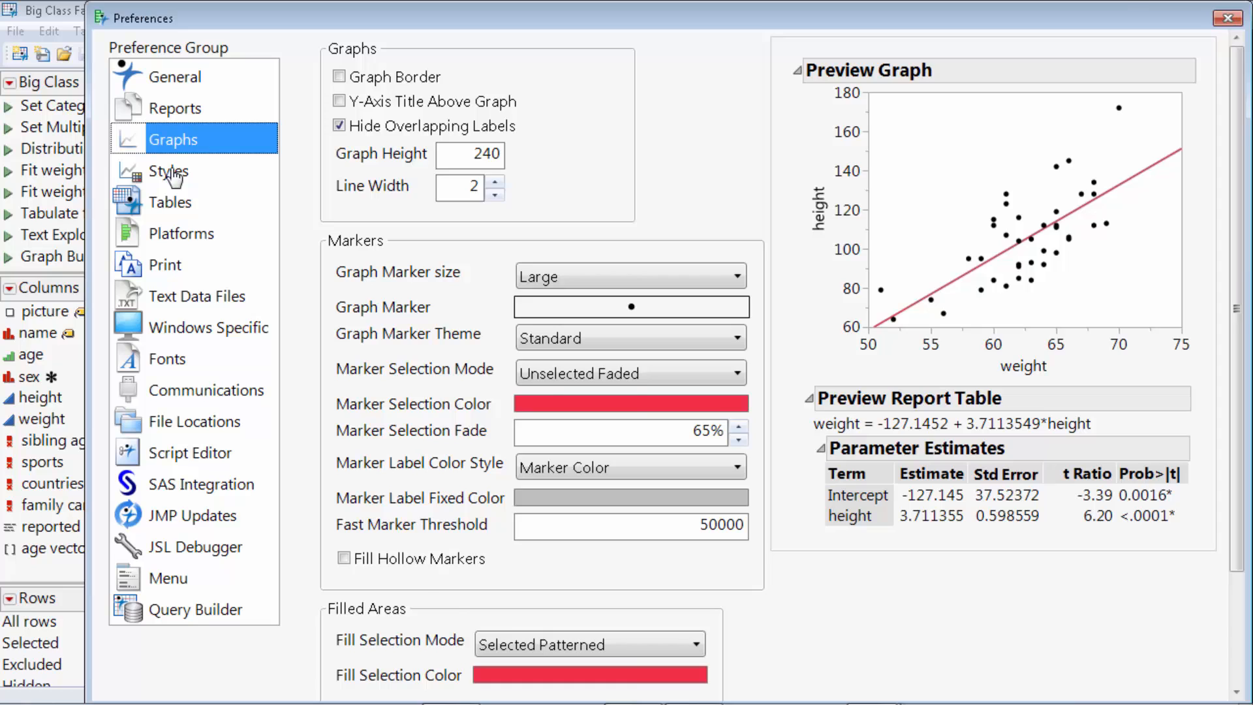
click(173, 178)
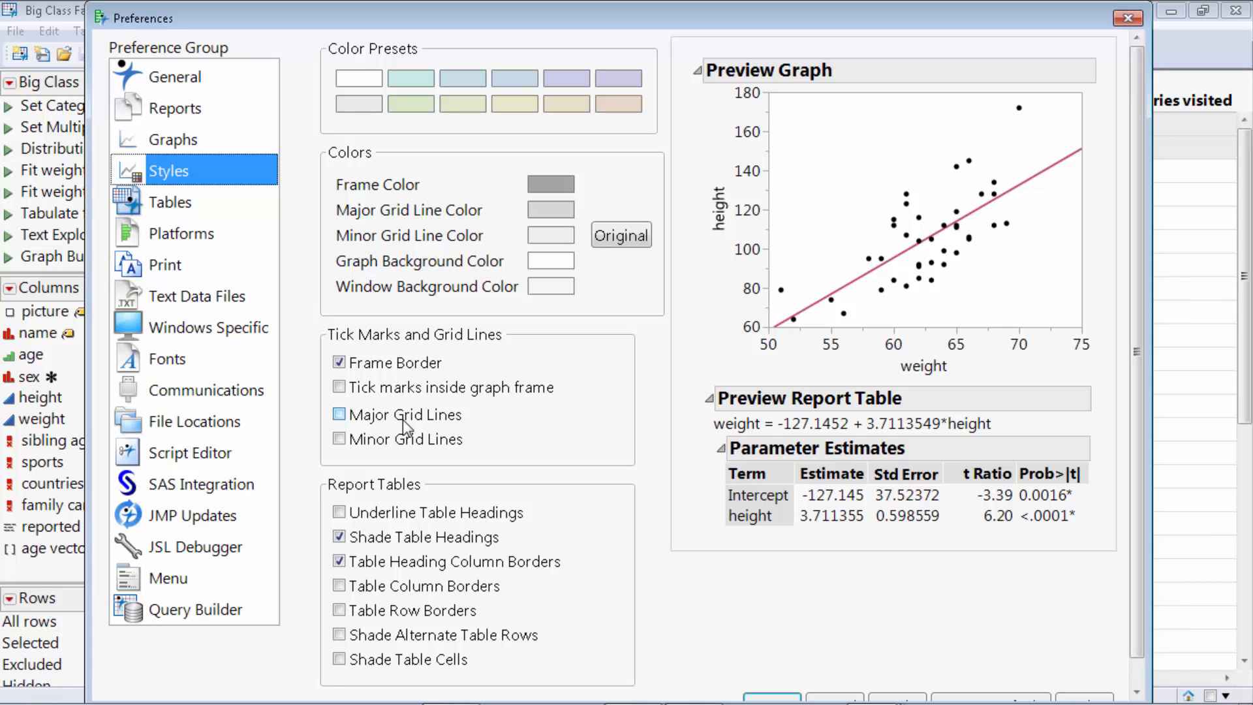
click(179, 207)
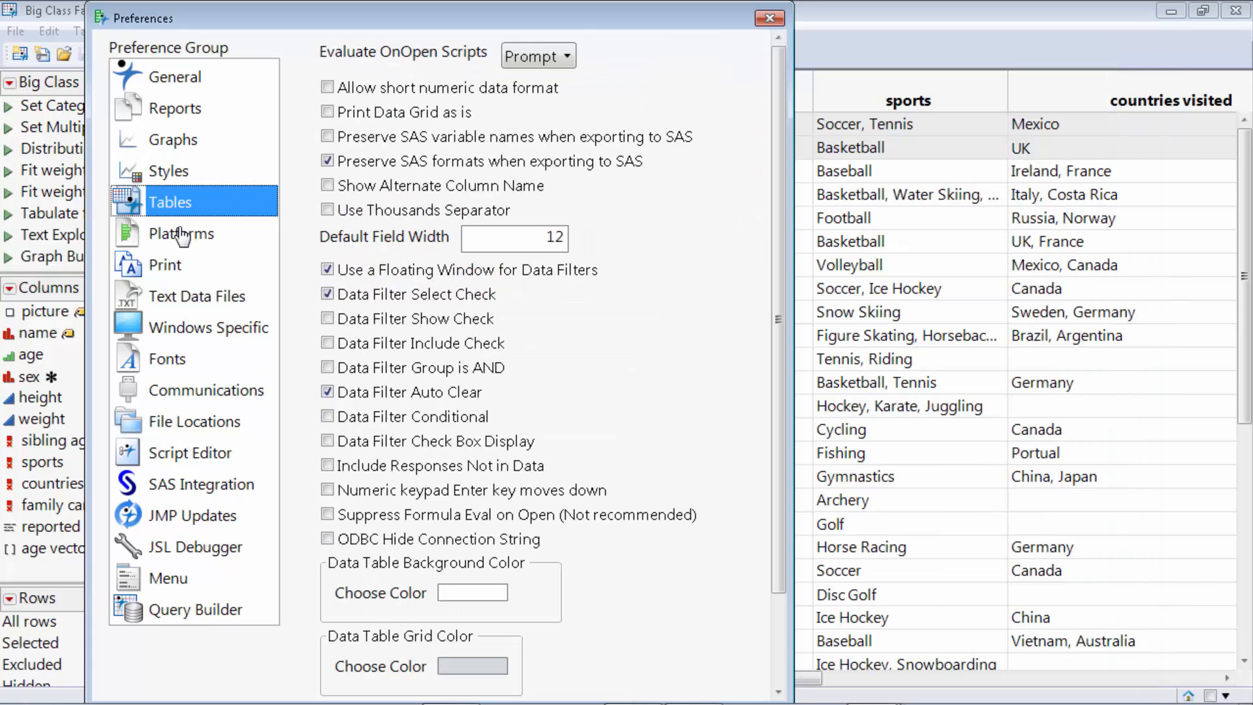
click(181, 235)
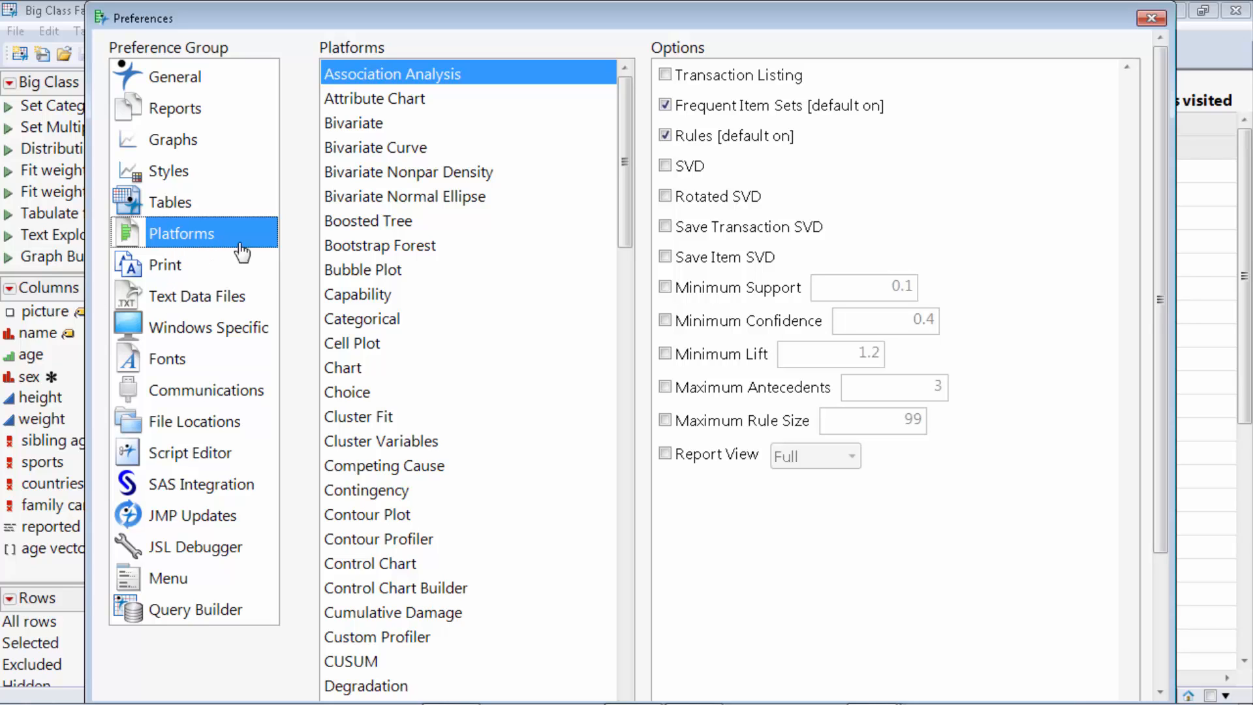
Turn on Stack and Horizontal Layout for the Distribution platform, apply, and close Preferences.
scroll(475, 358, down, 1)
scroll(476, 358, down, 3)
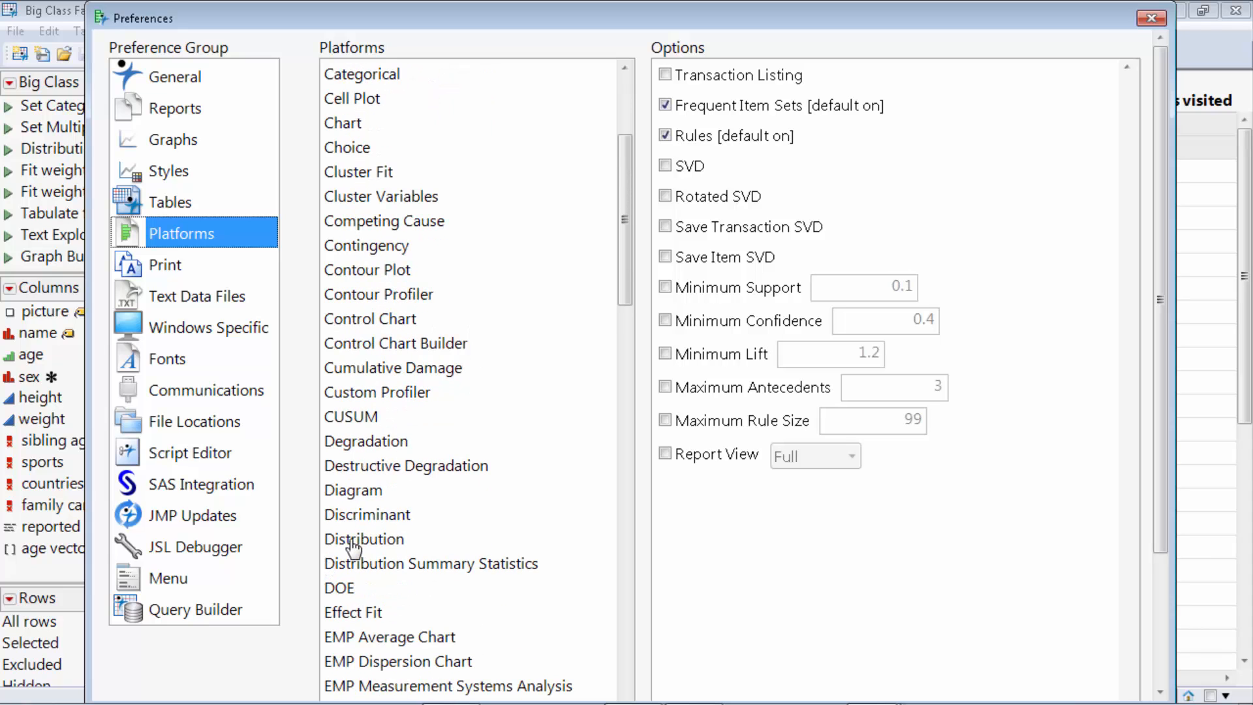
click(353, 542)
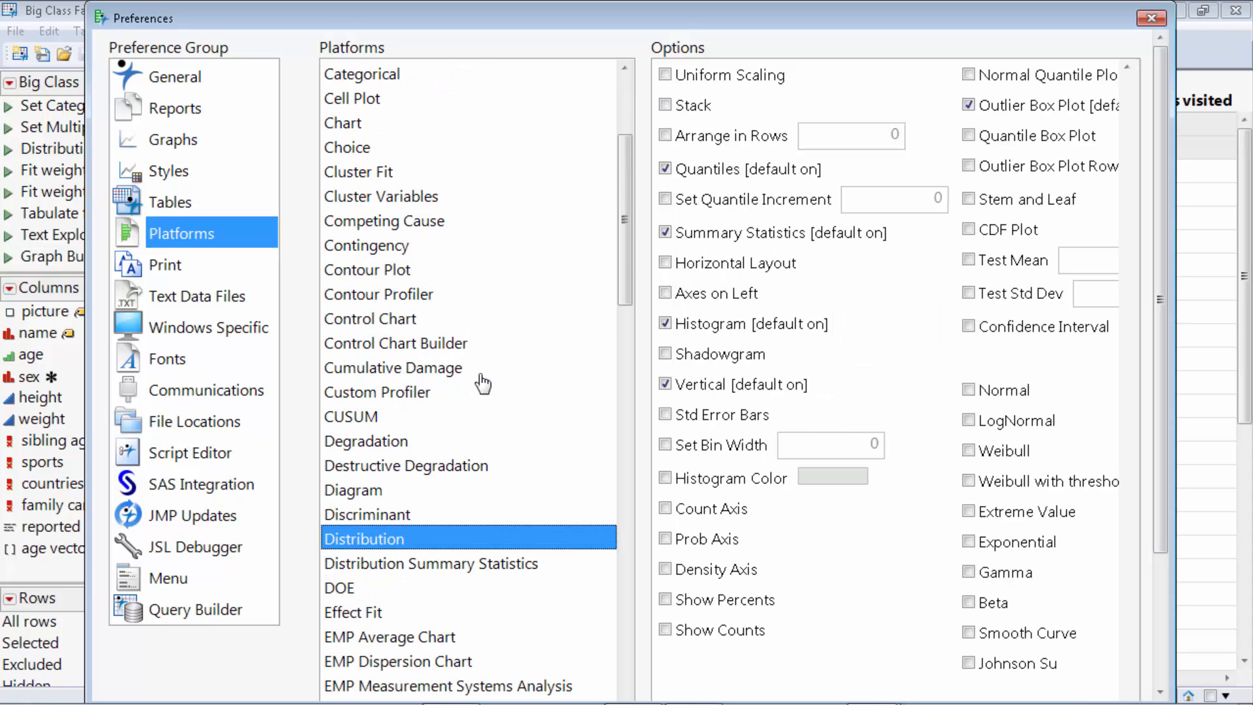
click(665, 106)
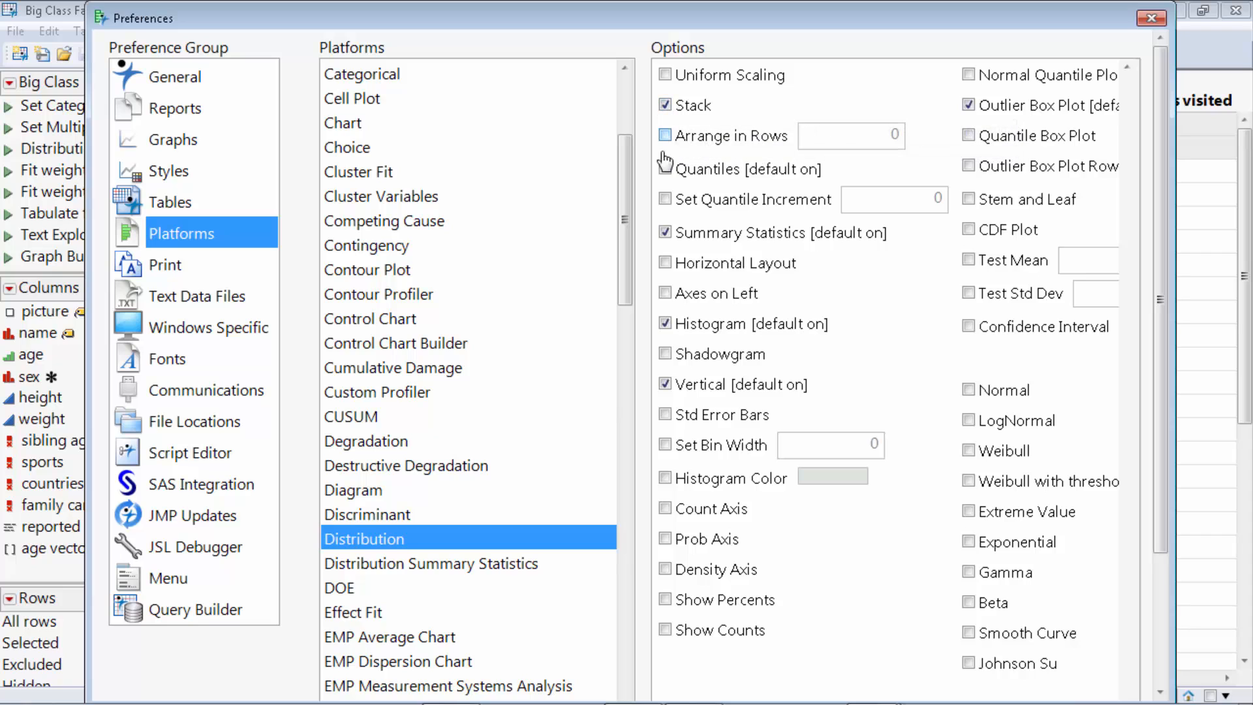
click(666, 263)
scroll(811, 448, down, 5)
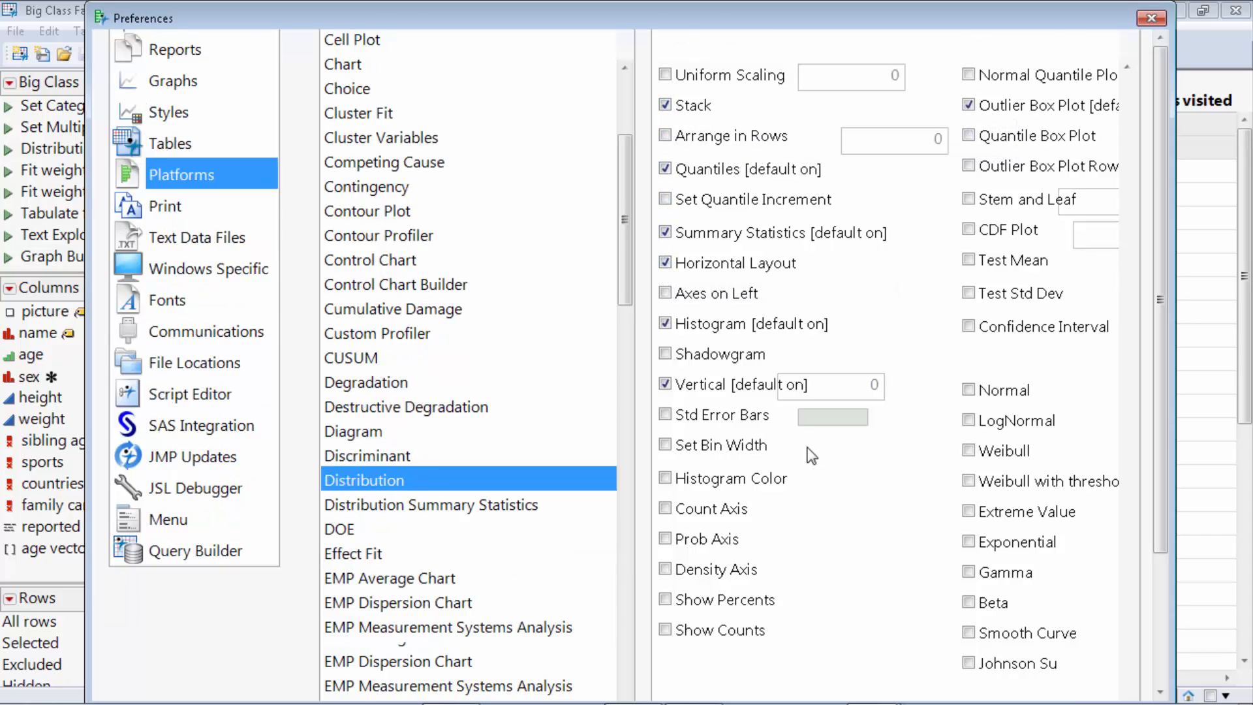
click(924, 683)
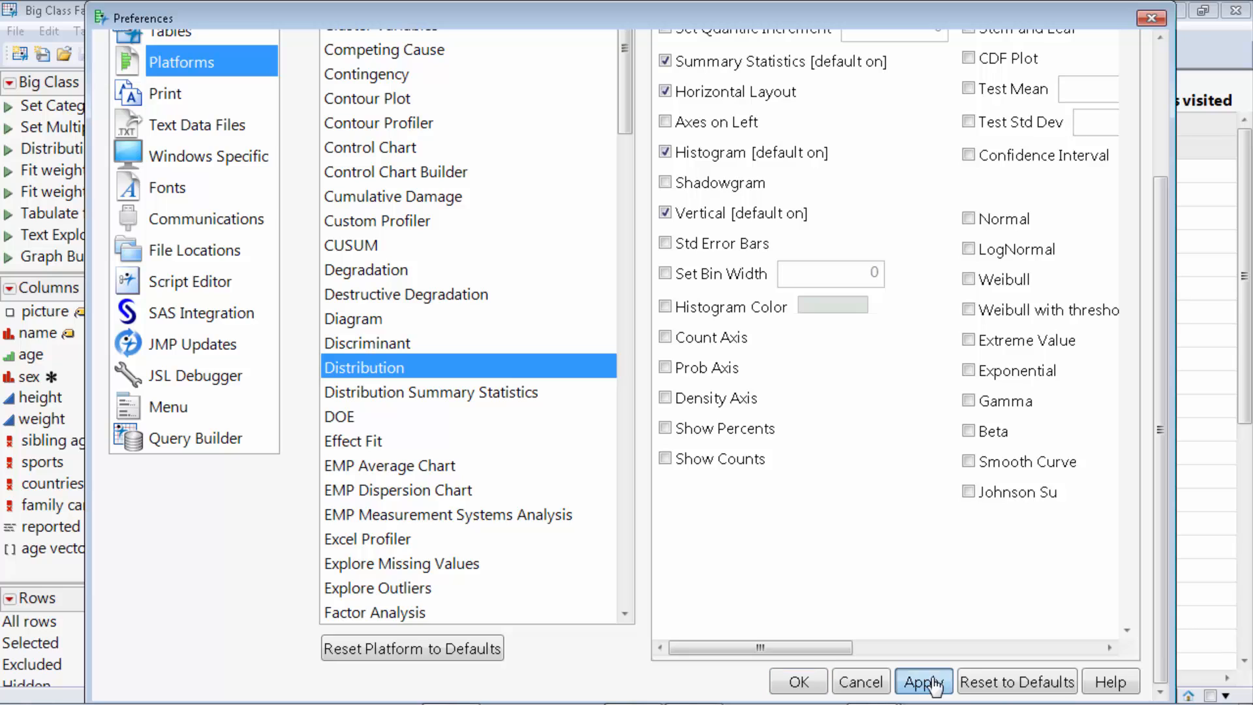
click(799, 685)
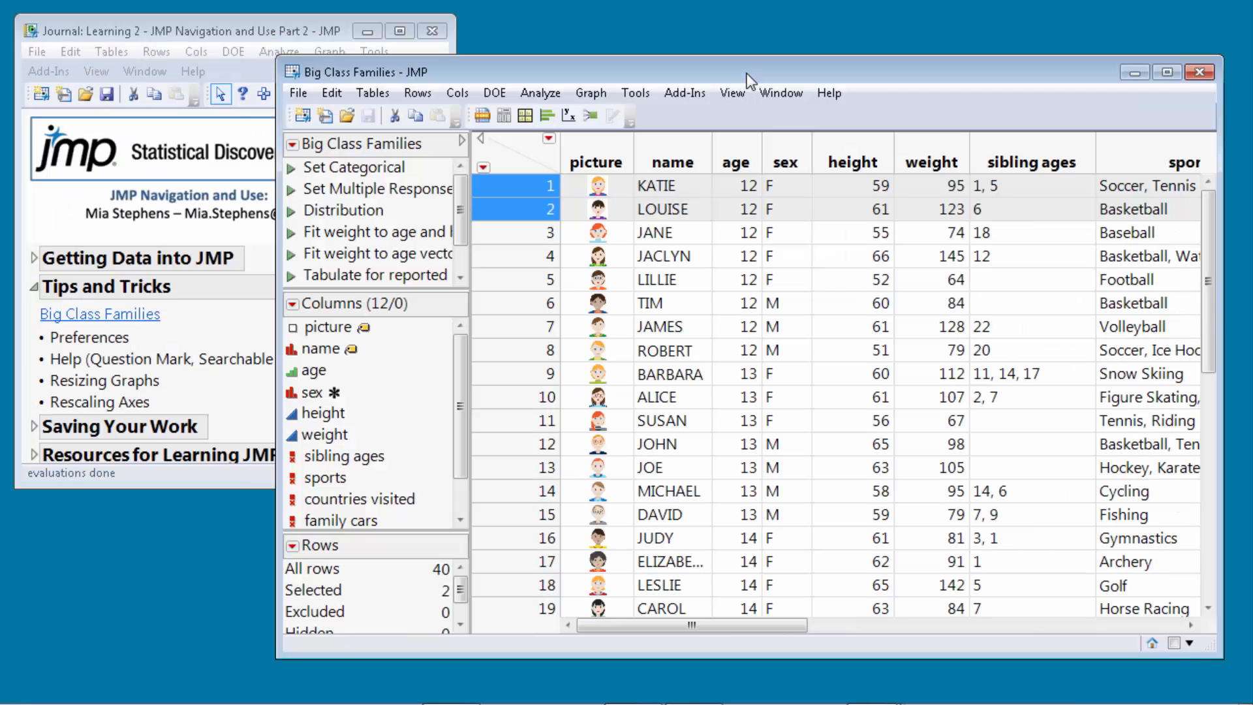
drag(747, 73, 708, 64)
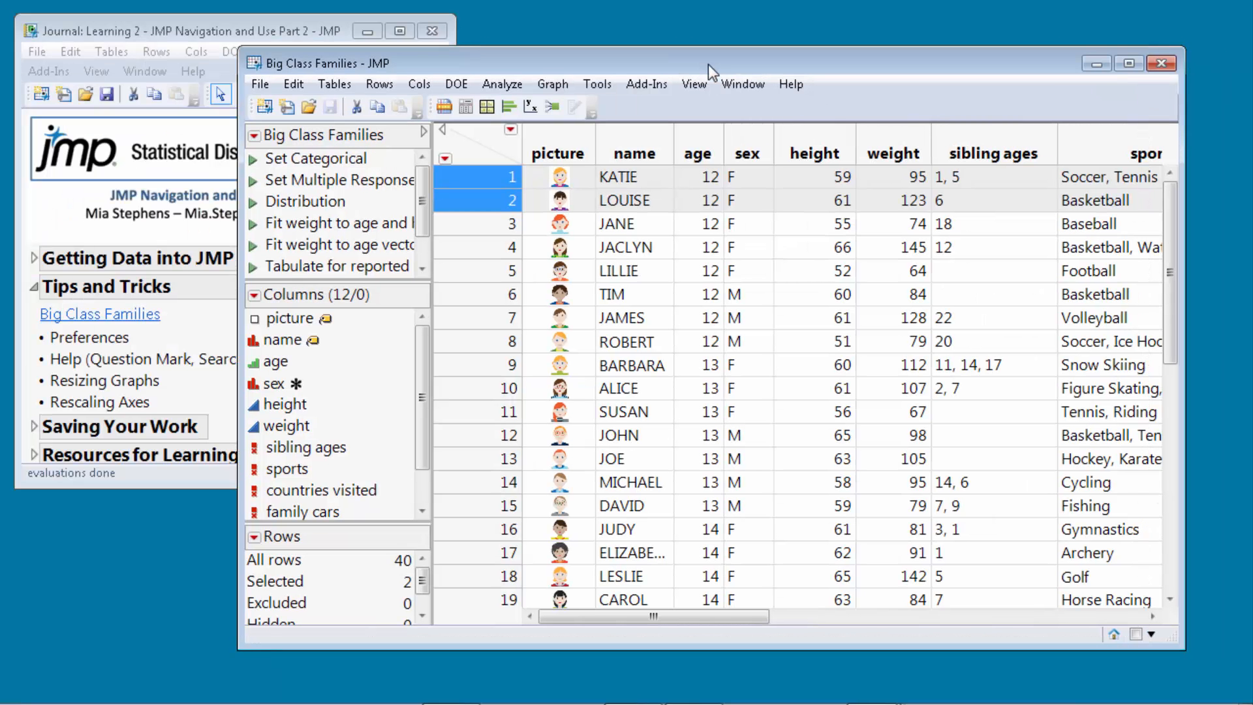
Run a Distribution analysis with age, sex and height as Y columns.
click(503, 83)
click(550, 109)
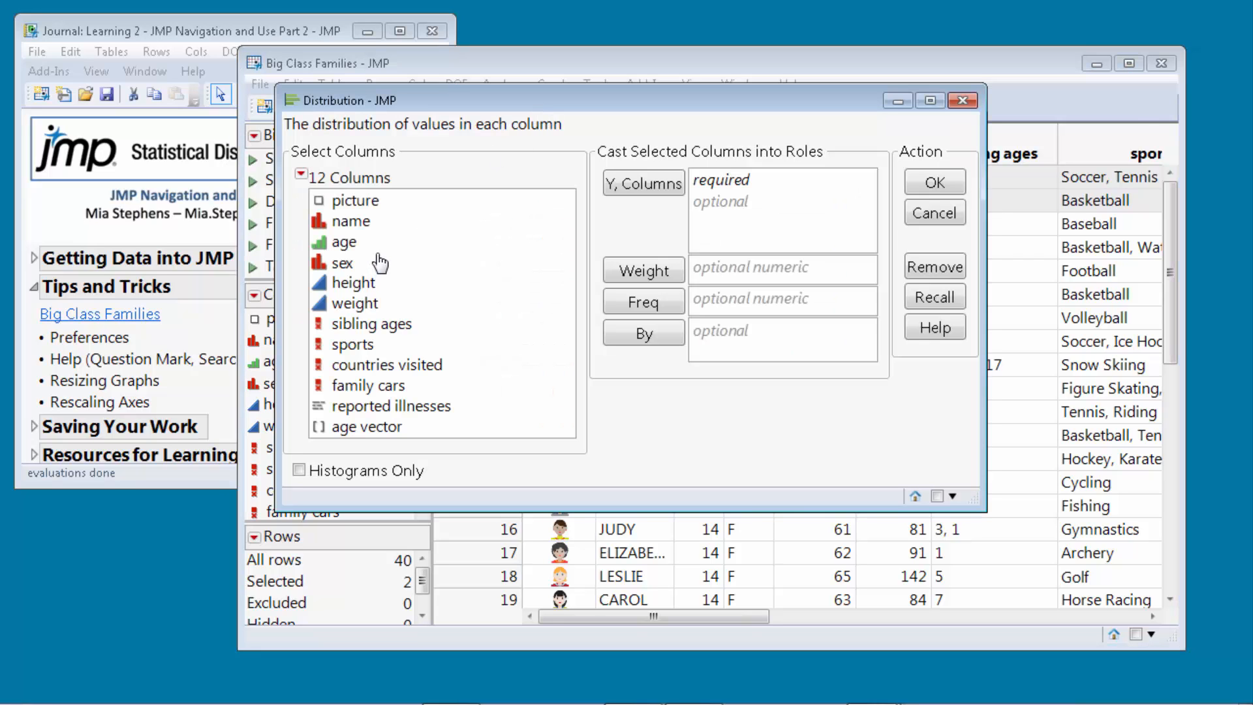
drag(381, 243, 383, 290)
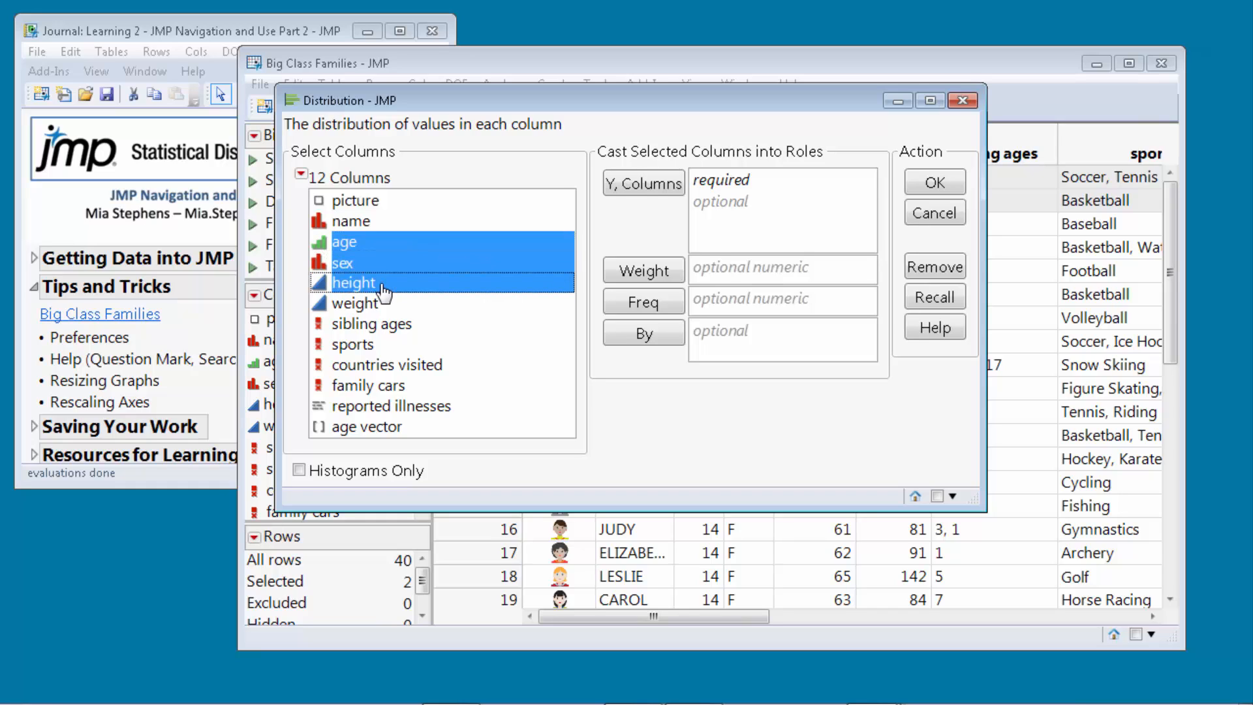
click(636, 186)
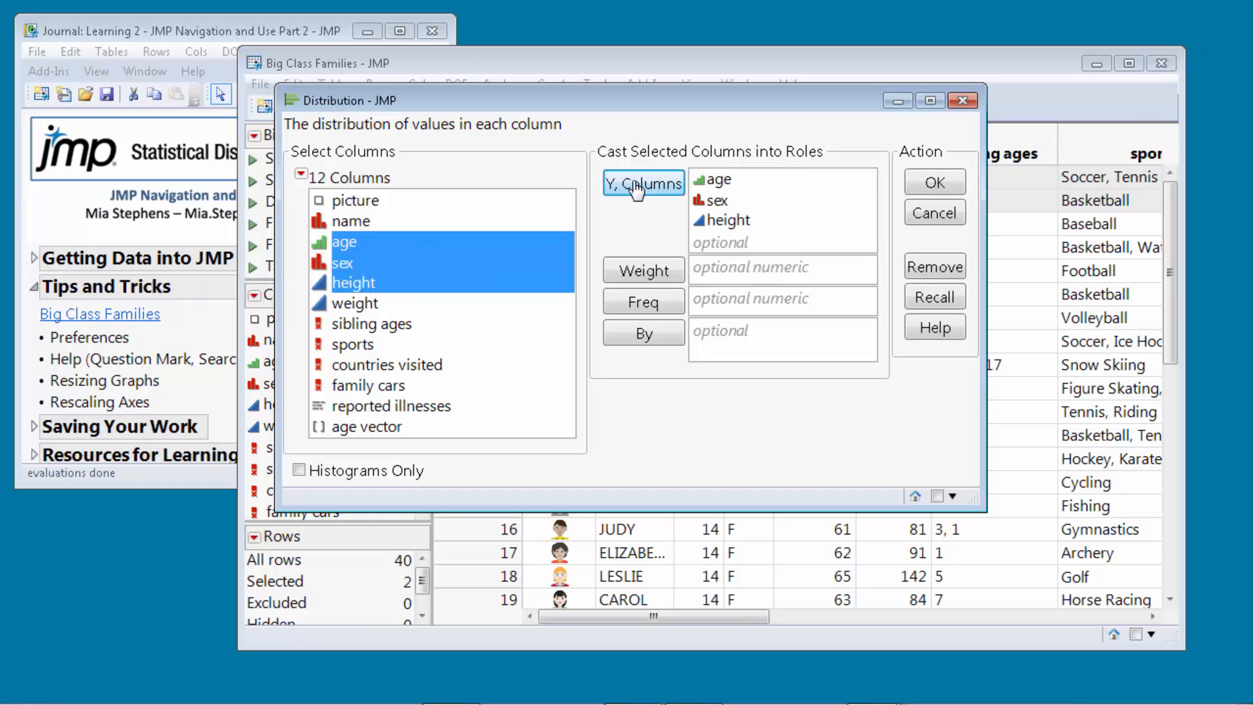
click(922, 183)
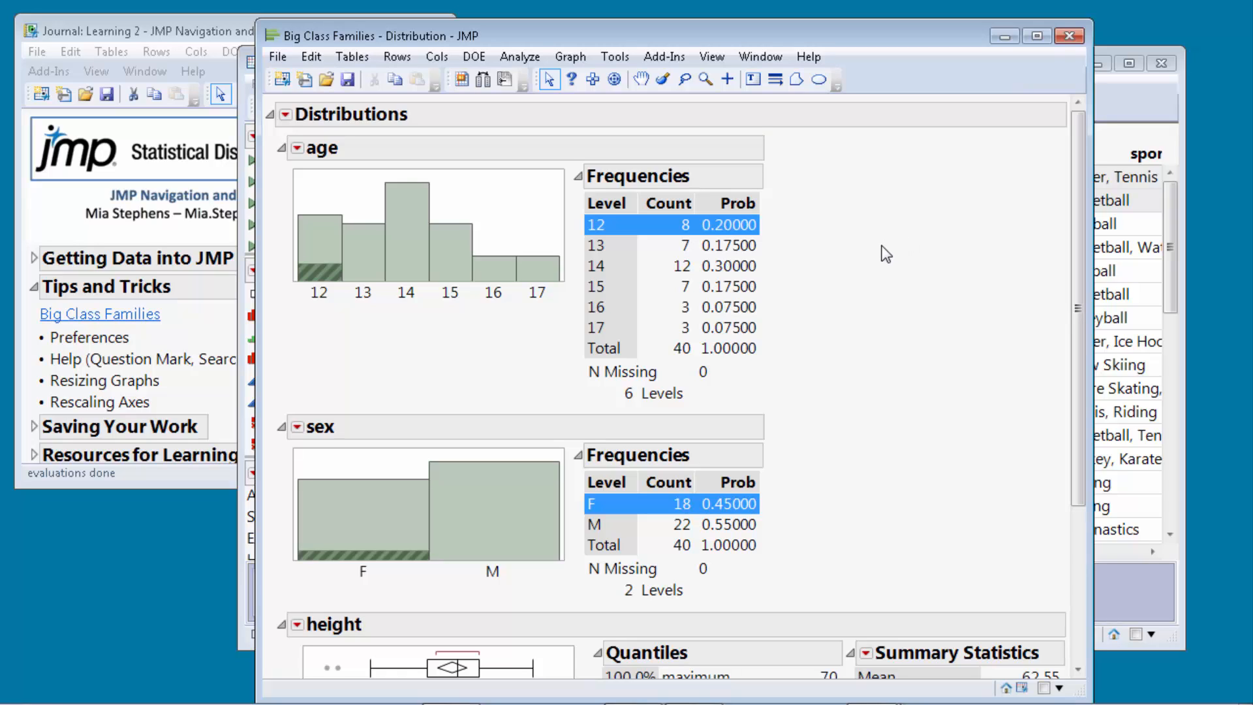
Use the Help tool on the age Frequencies table, then open the Help menu.
click(571, 81)
click(691, 273)
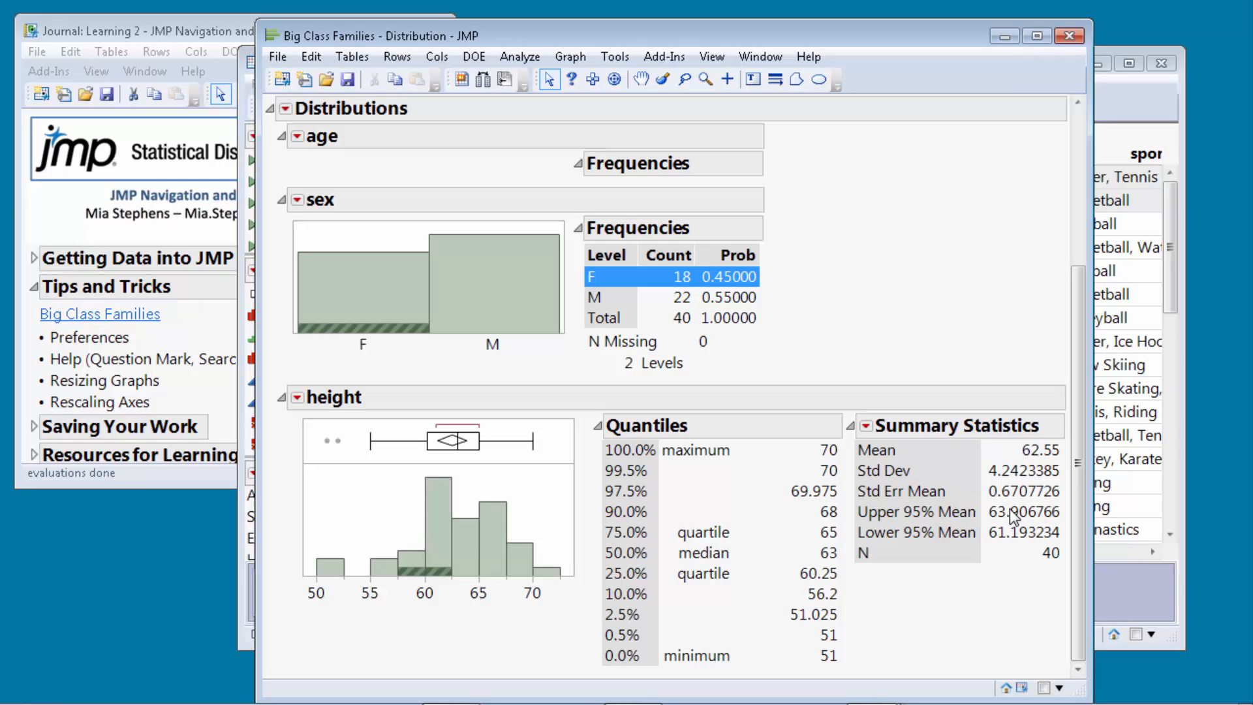
mouse_move(1012, 519)
click(809, 58)
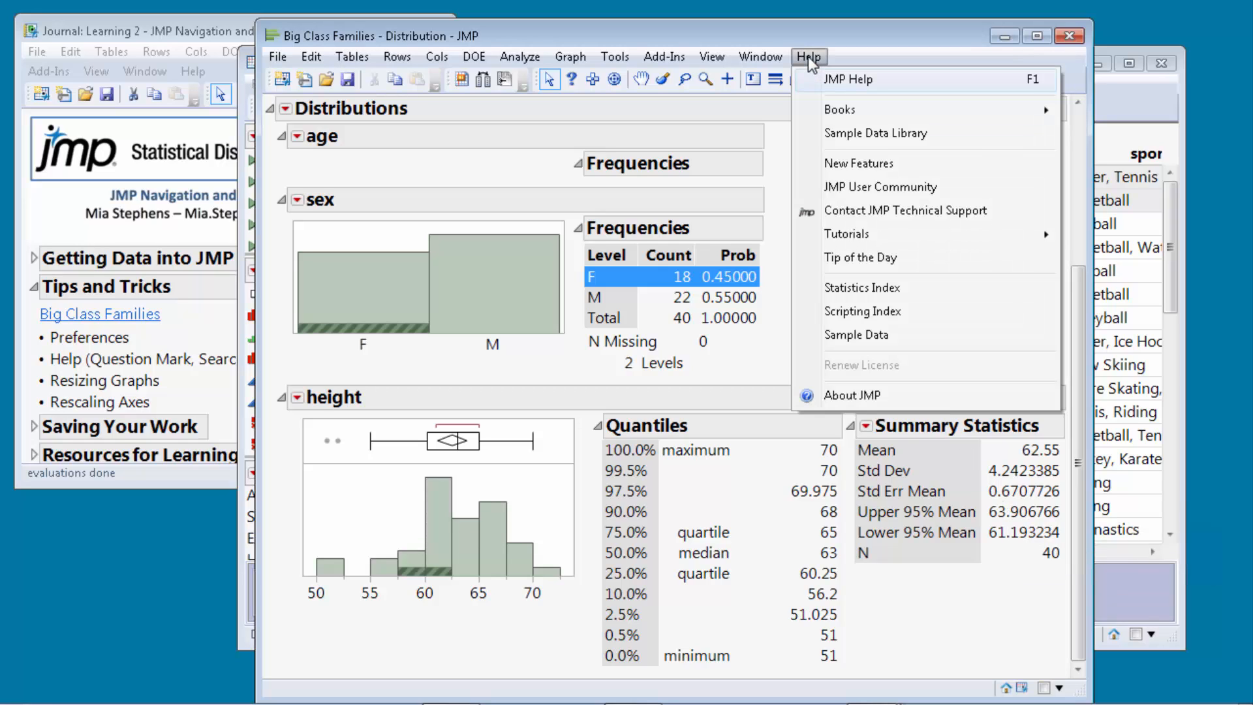
Enlarge the sex bar chart and stretch the height histogram's axis to widen the bars.
click(864, 80)
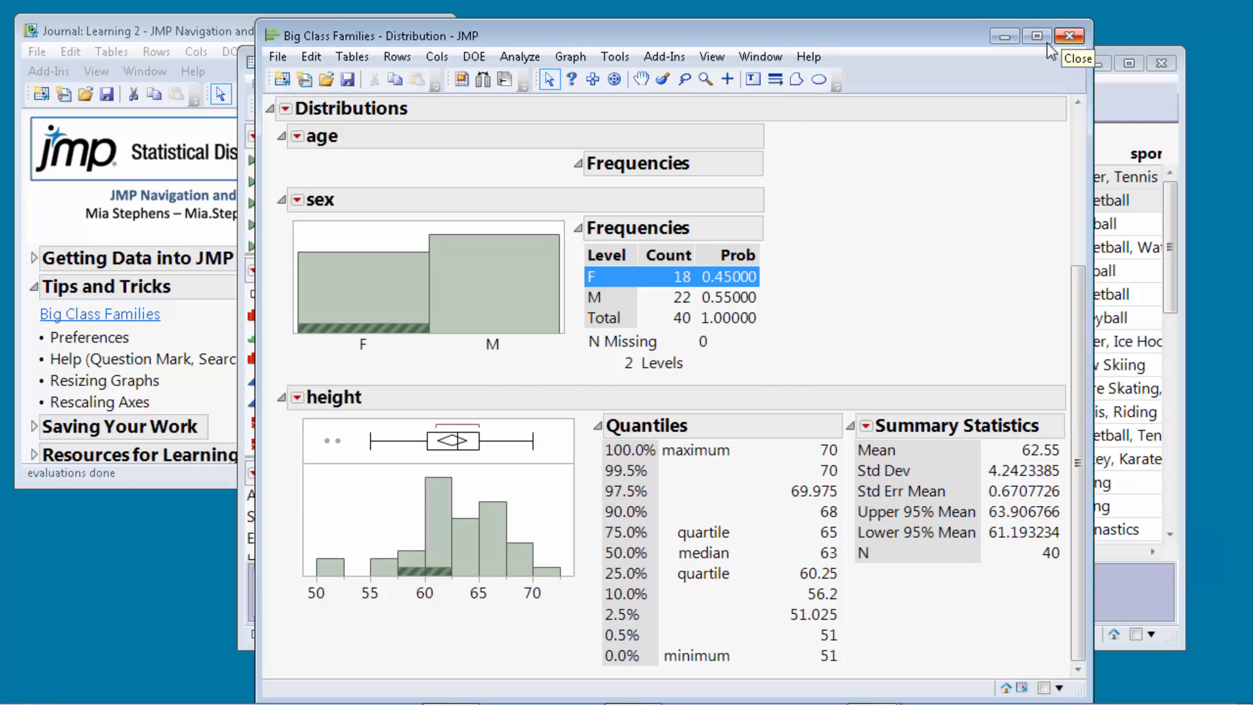
drag(559, 336, 609, 356)
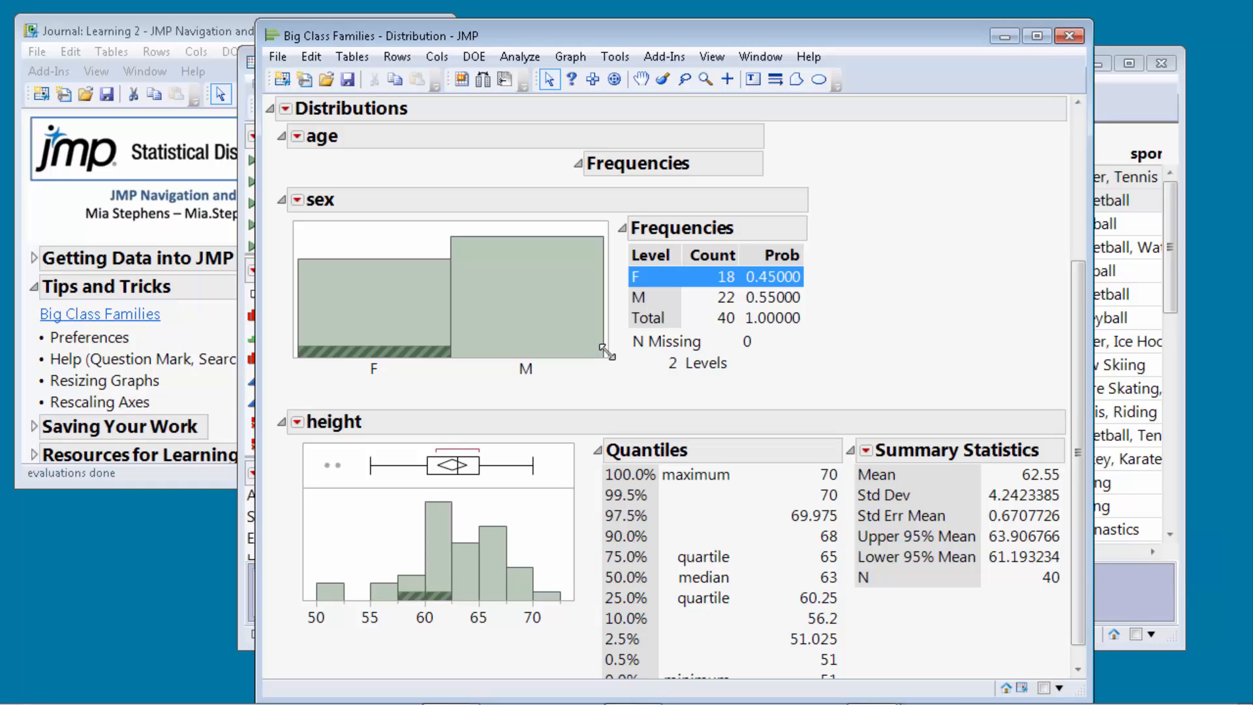
mouse_move(608, 353)
mouse_down()
mouse_move(660, 414)
mouse_move(638, 370)
mouse_move(611, 369)
mouse_up()
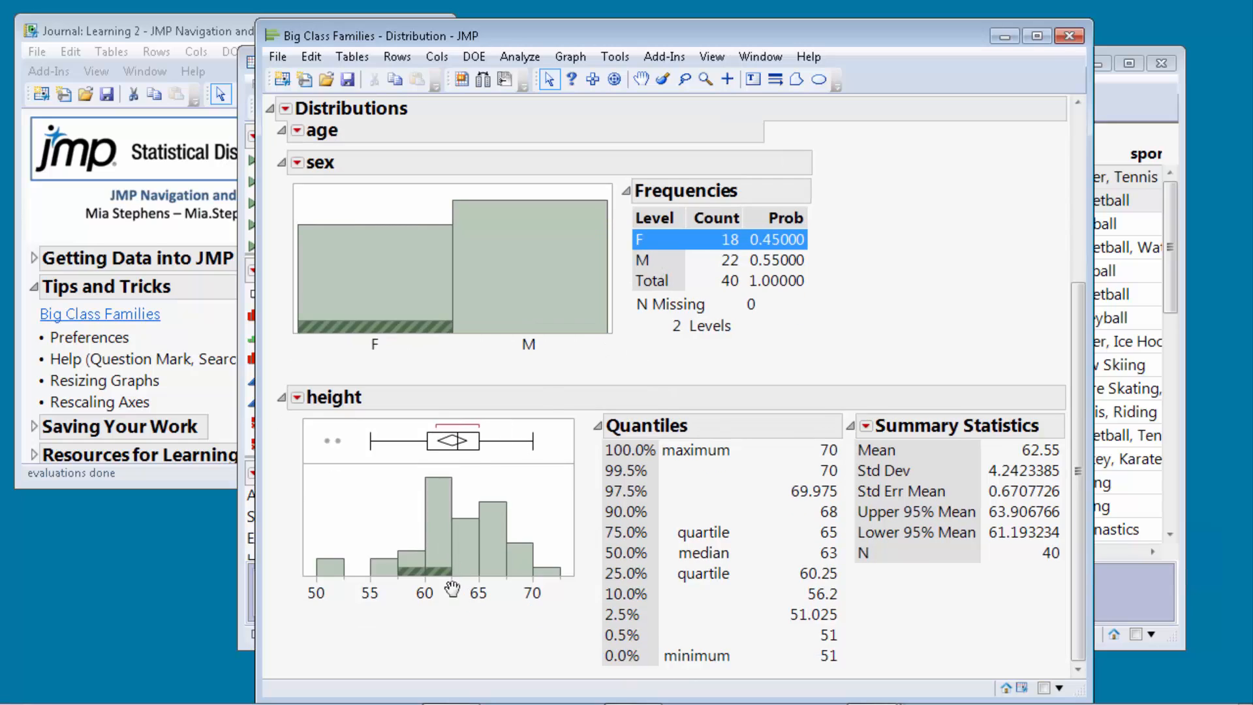
mouse_move(453, 589)
mouse_down()
mouse_move(551, 593)
mouse_move(401, 591)
mouse_move(435, 592)
mouse_up()
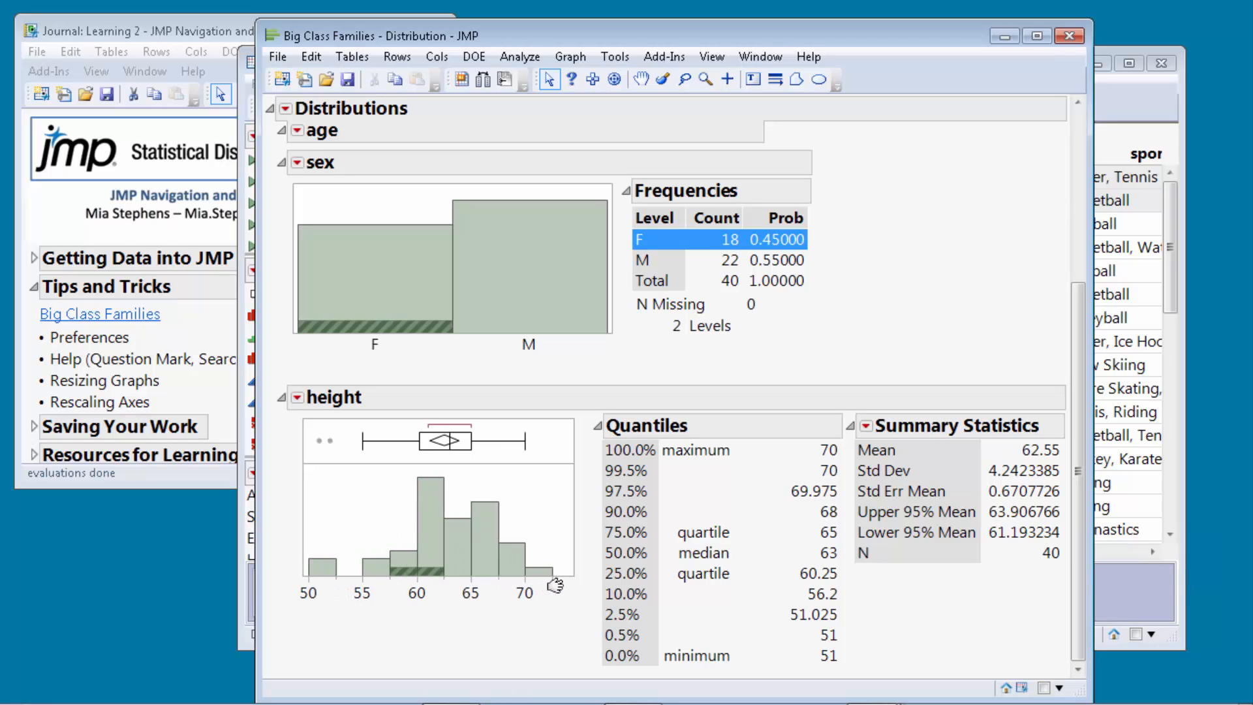
mouse_move(556, 585)
mouse_down()
mouse_move(670, 592)
mouse_move(548, 585)
mouse_move(567, 590)
mouse_up()
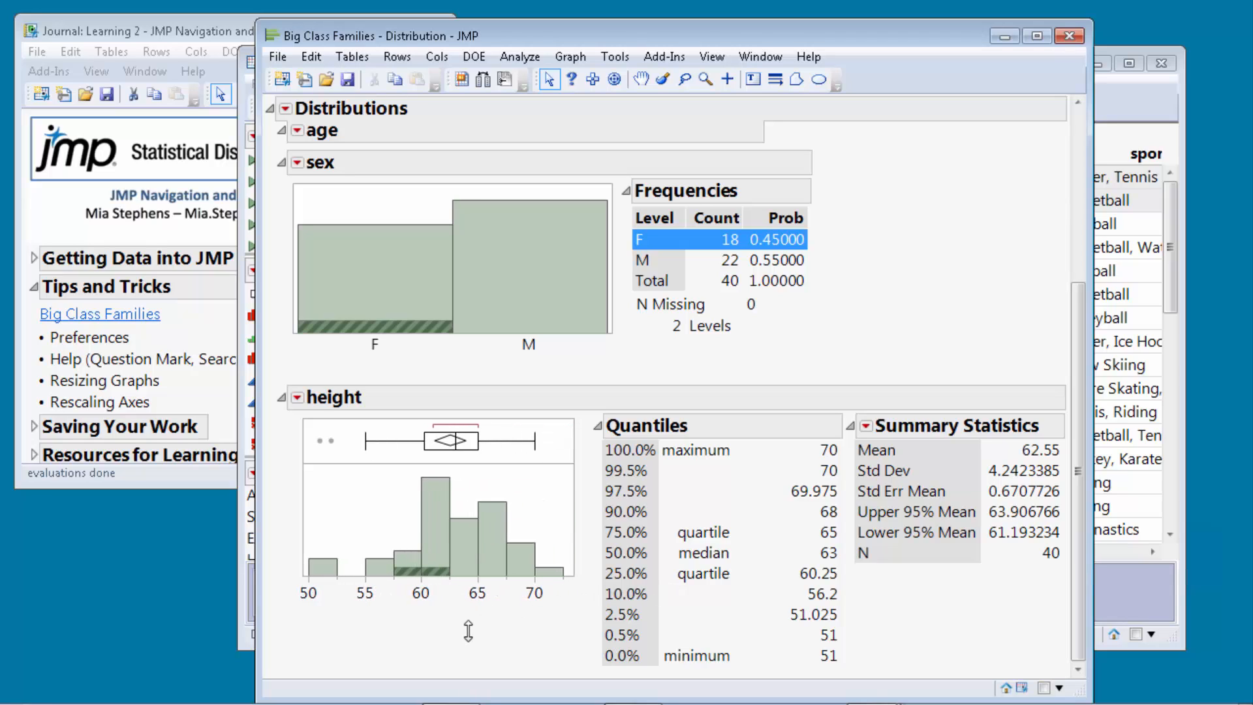
double_click(447, 591)
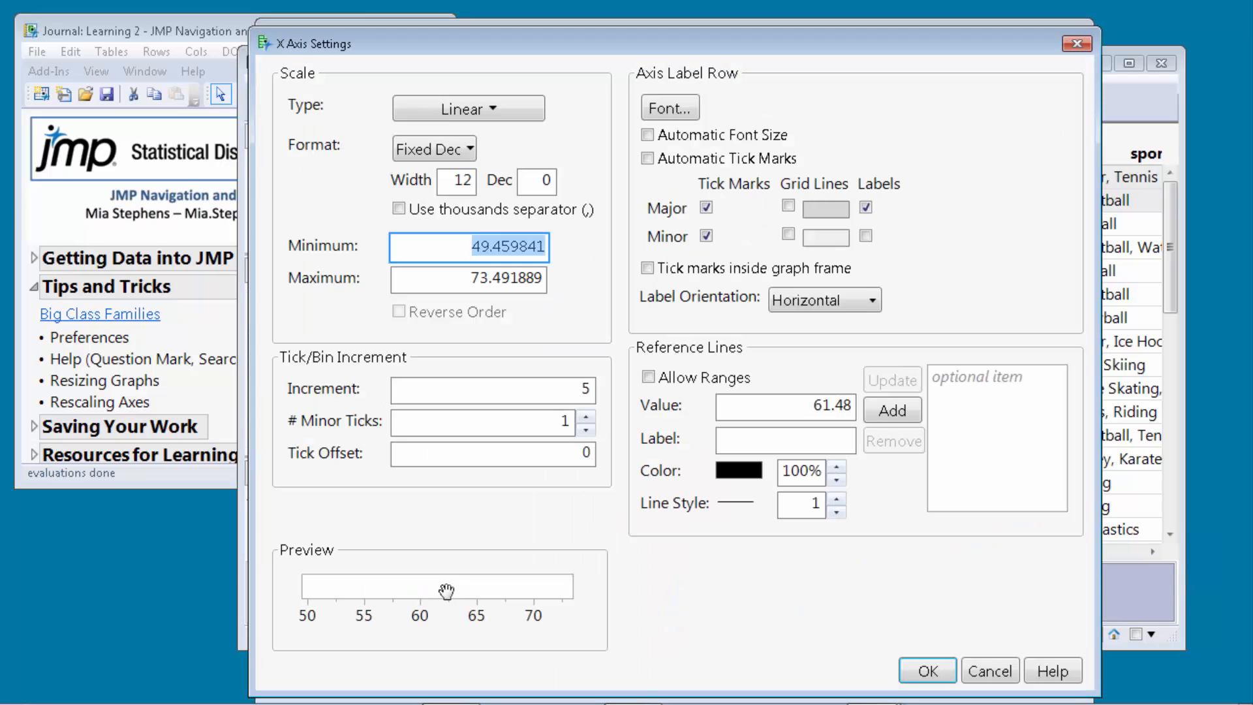
click(515, 107)
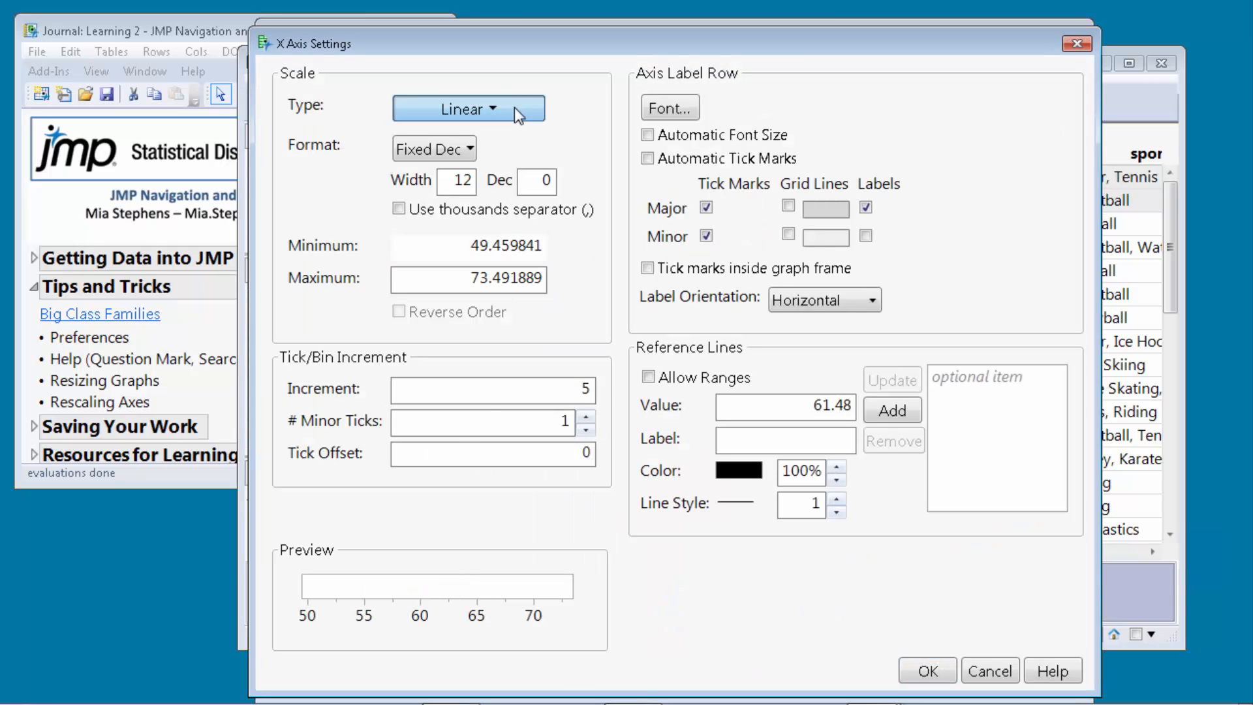
click(574, 91)
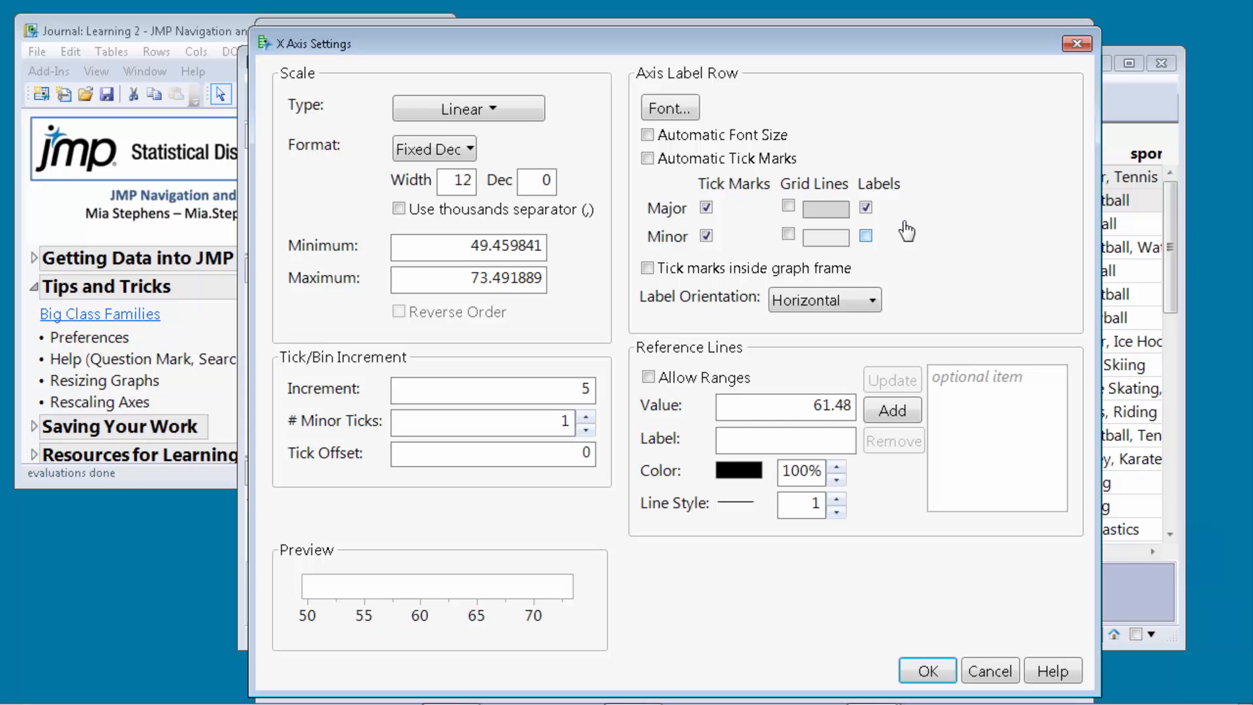
mouse_move(927, 214)
mouse_down()
mouse_move(821, 156)
mouse_move(656, 159)
mouse_move(602, 249)
mouse_move(763, 315)
mouse_move(887, 301)
mouse_move(929, 214)
mouse_up()
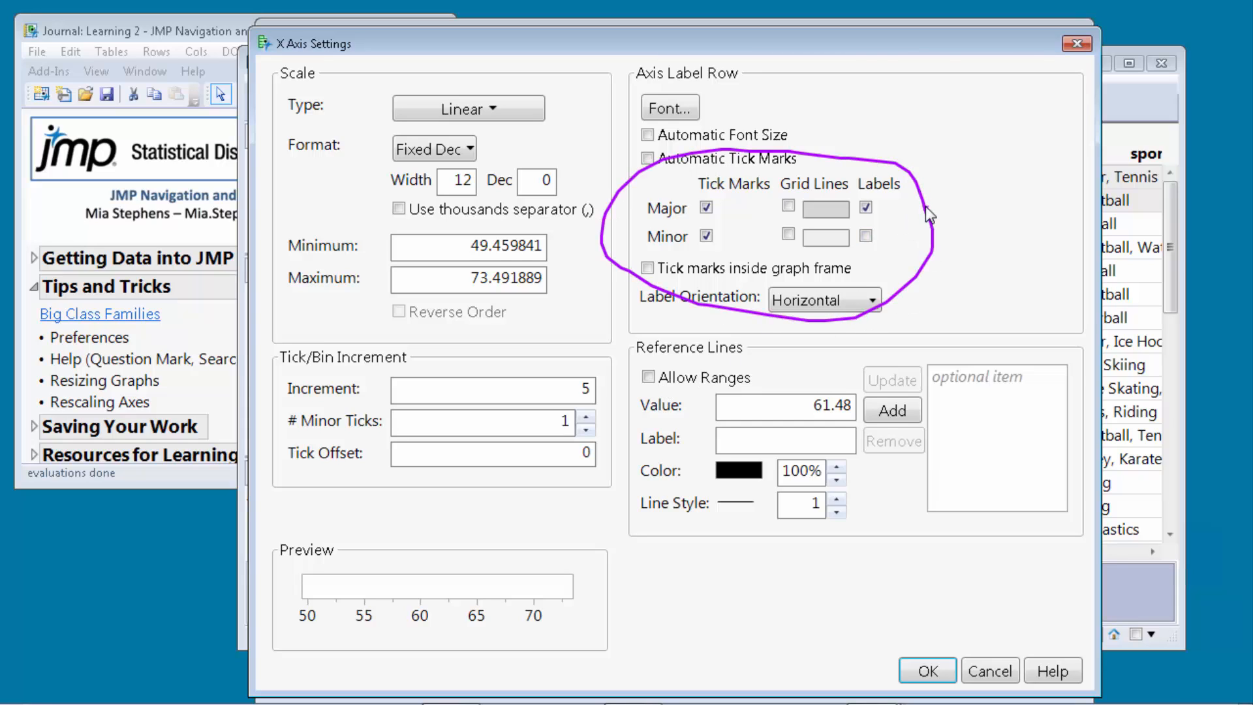
key(Escape)
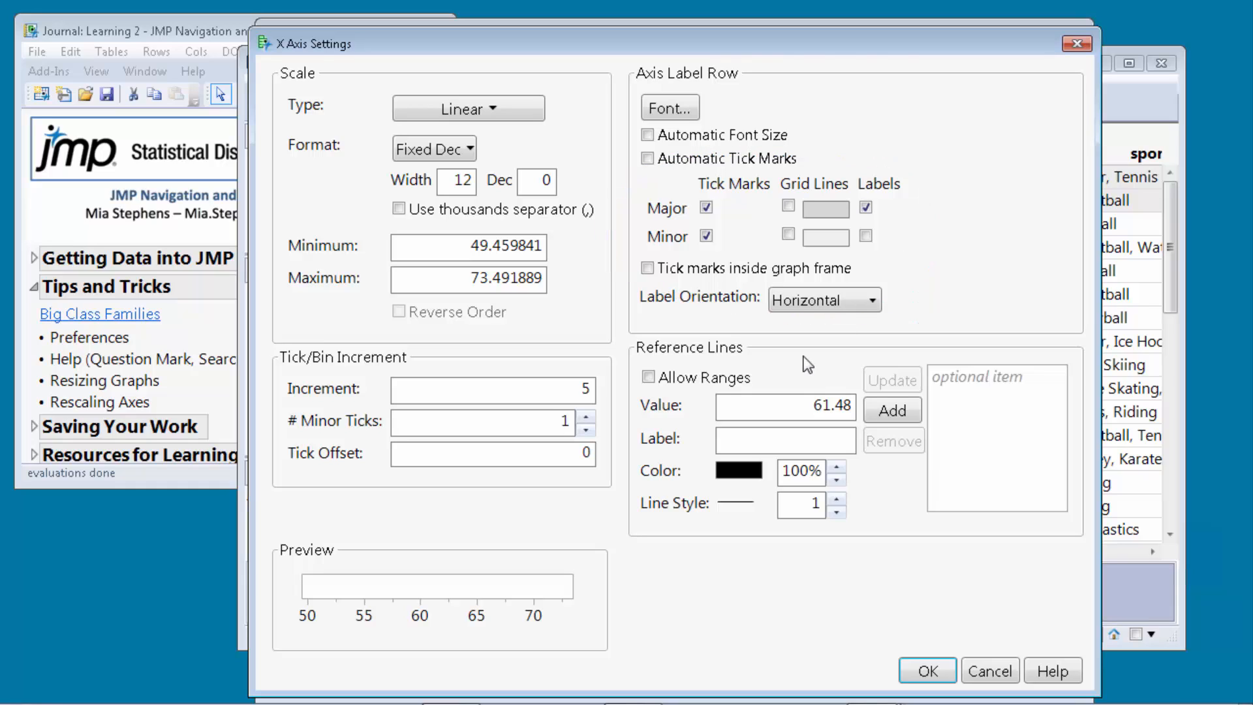
click(735, 408)
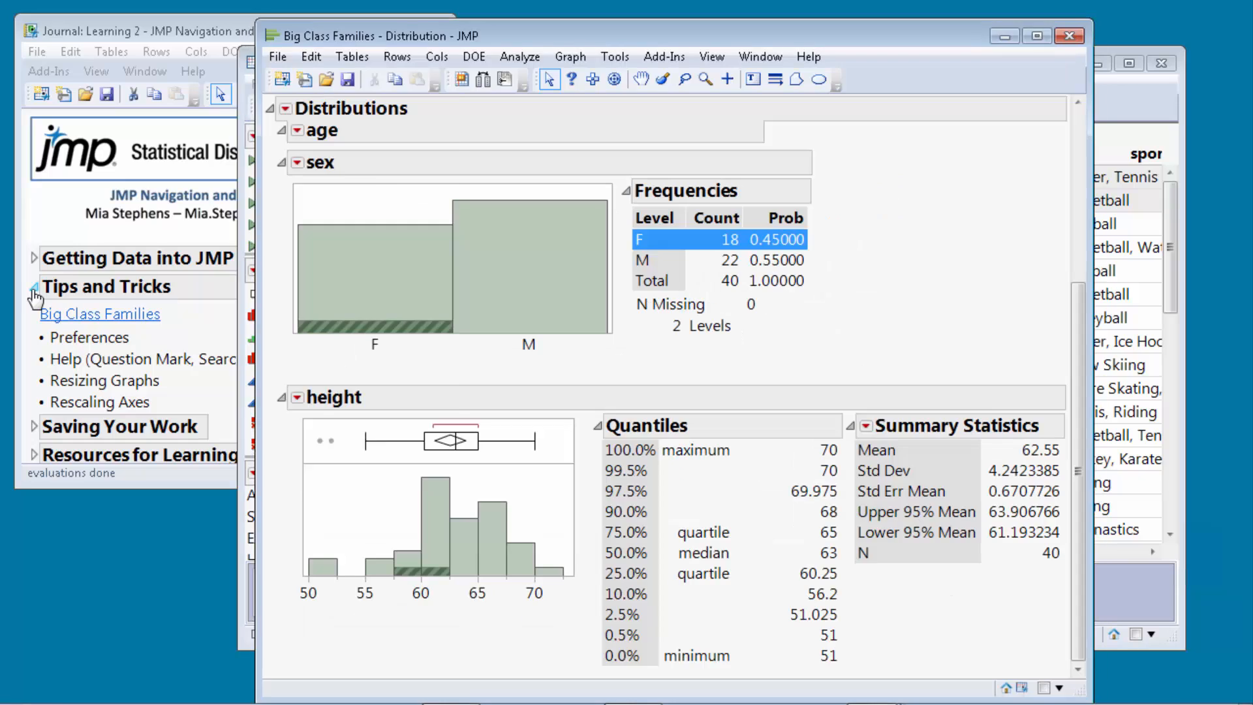
Close the Big Class Families report and table, then open Hollywood Movies Output from Saving Your Work.
click(34, 288)
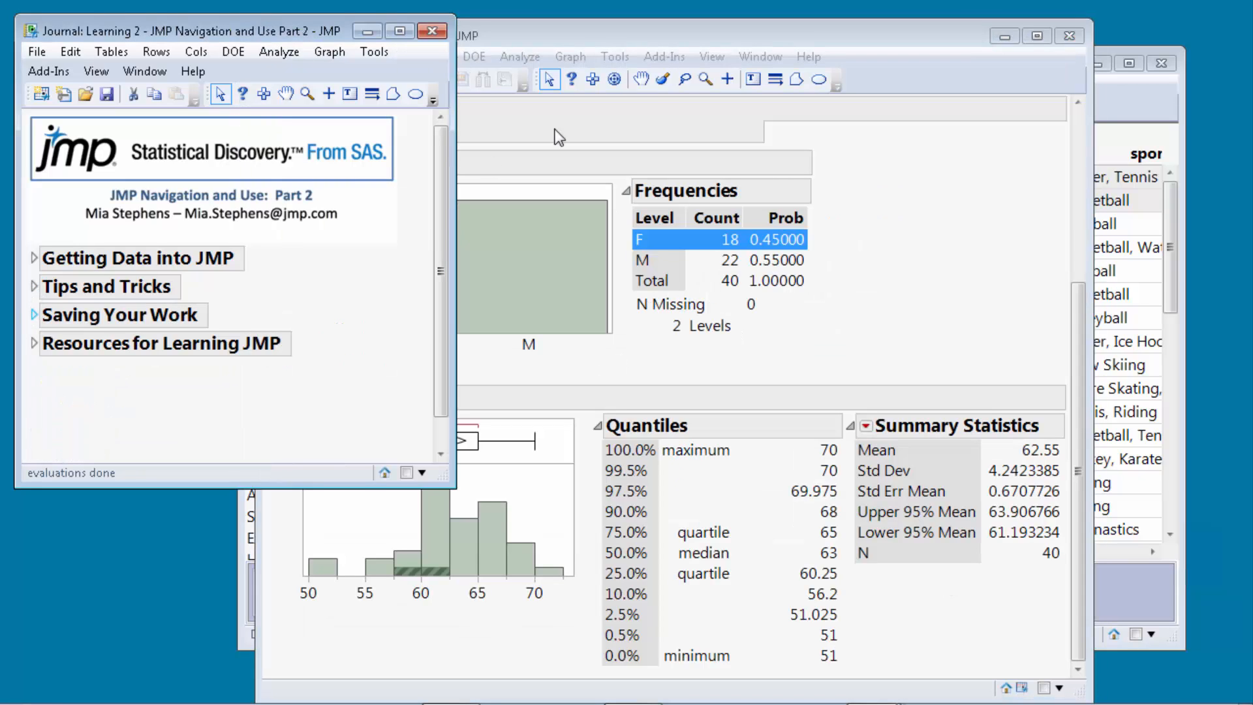
click(1068, 33)
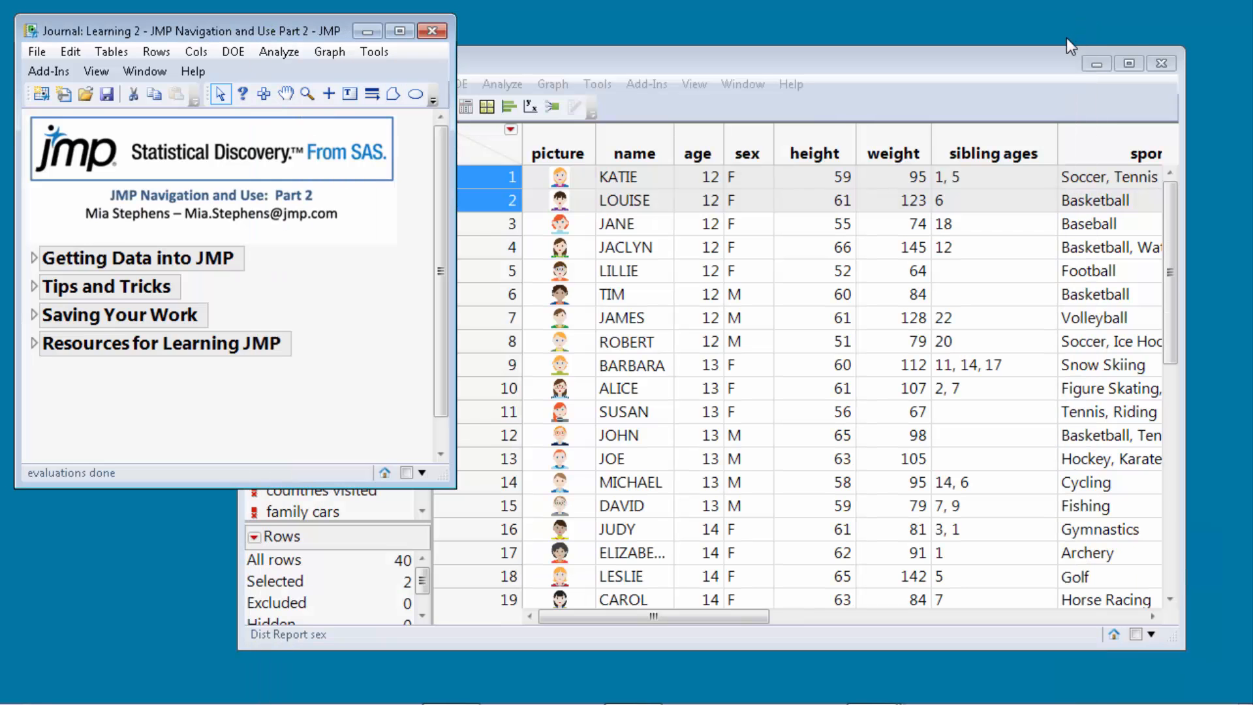
click(1161, 64)
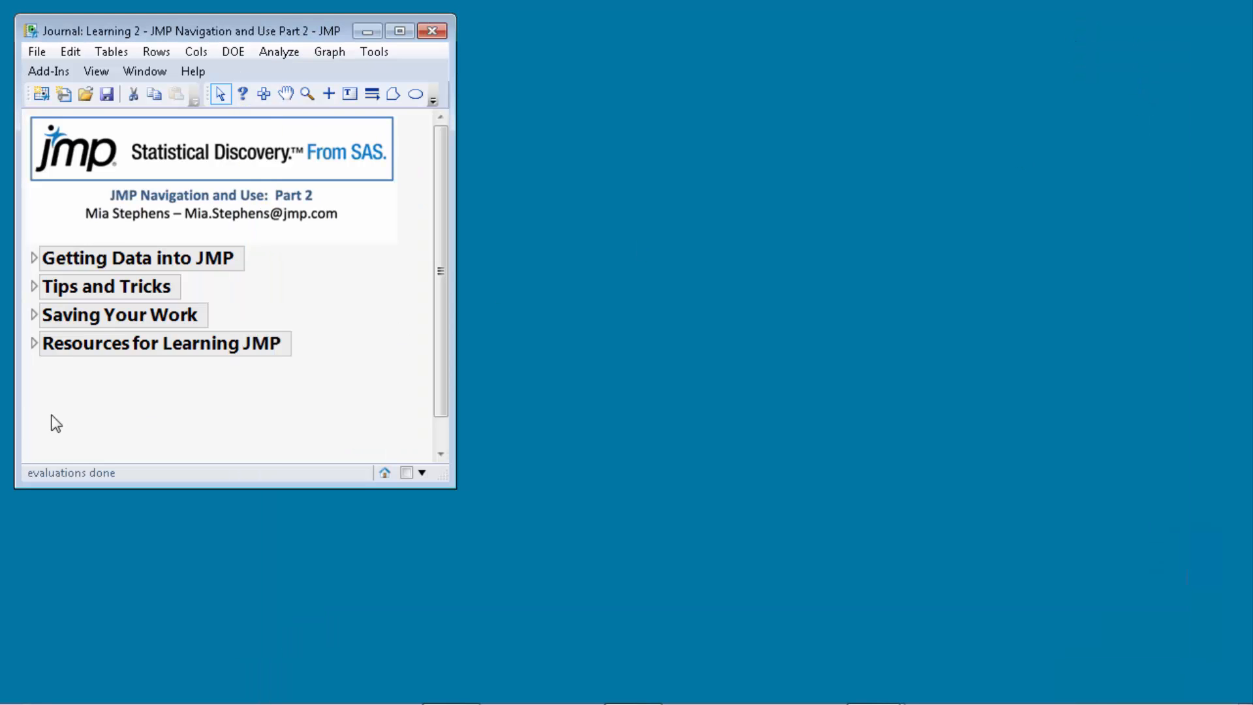
click(34, 315)
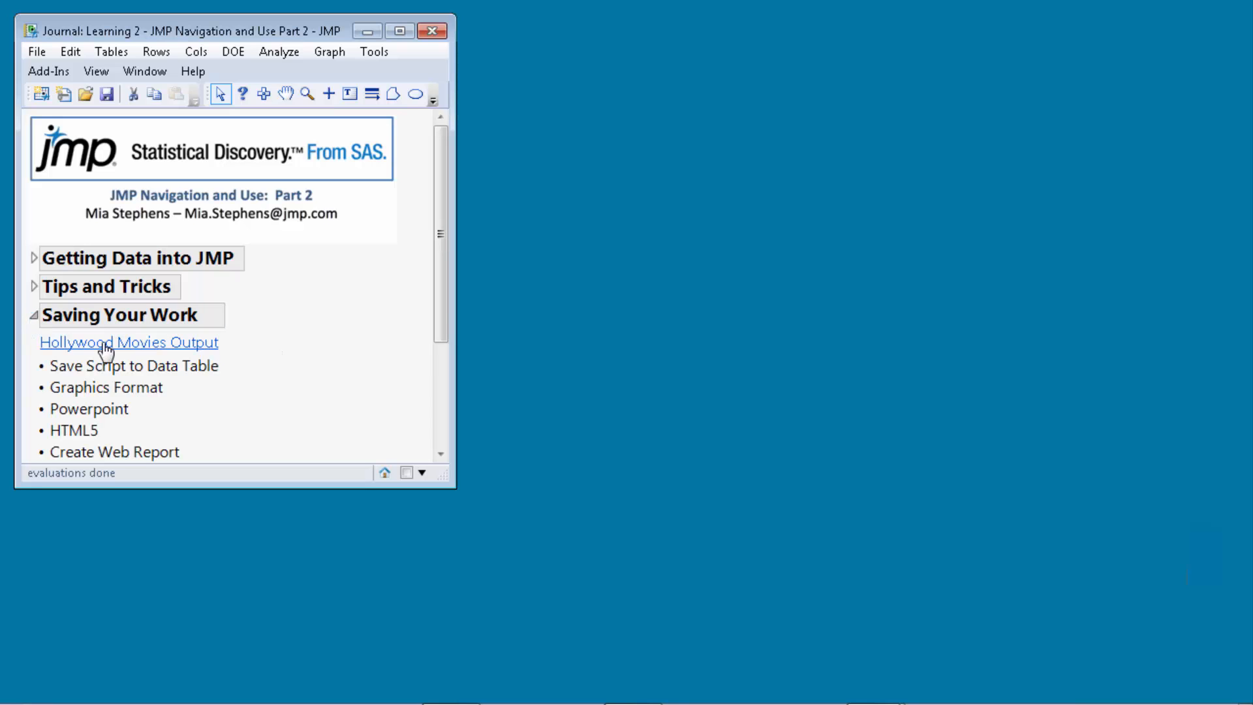
click(106, 344)
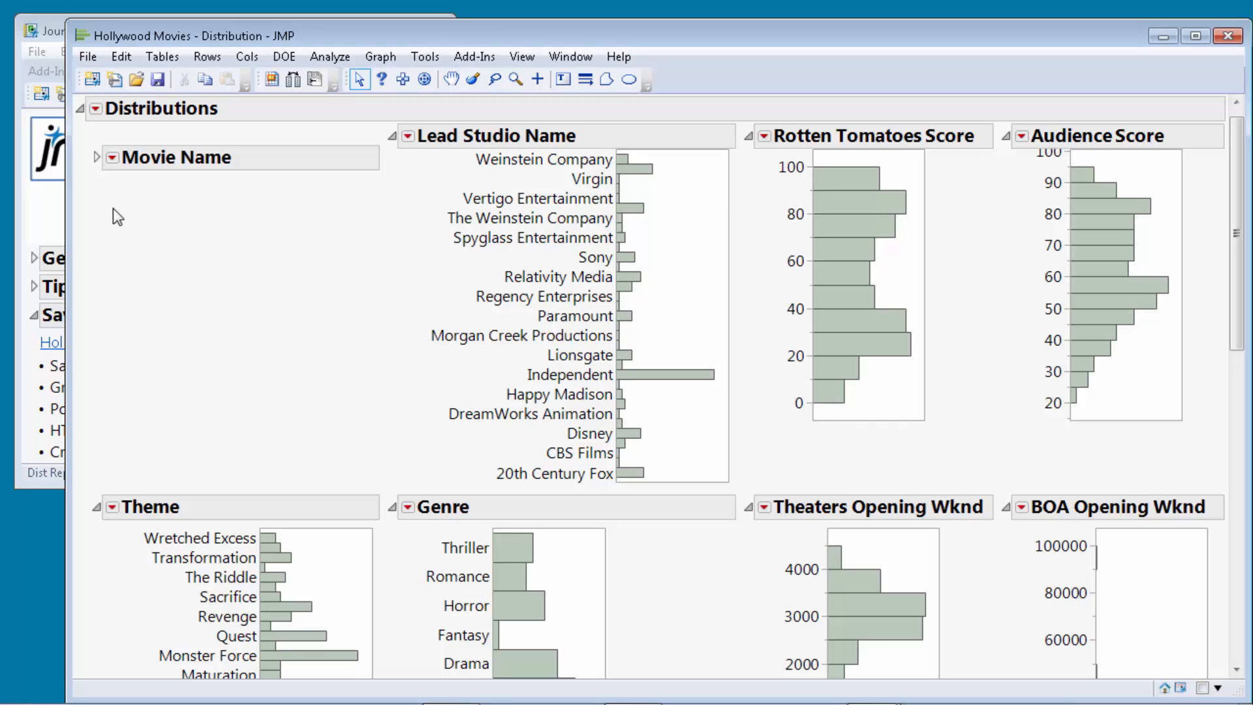
Save the Distributions report script to the Hollywood Movies table as 'Distribution New'.
click(96, 108)
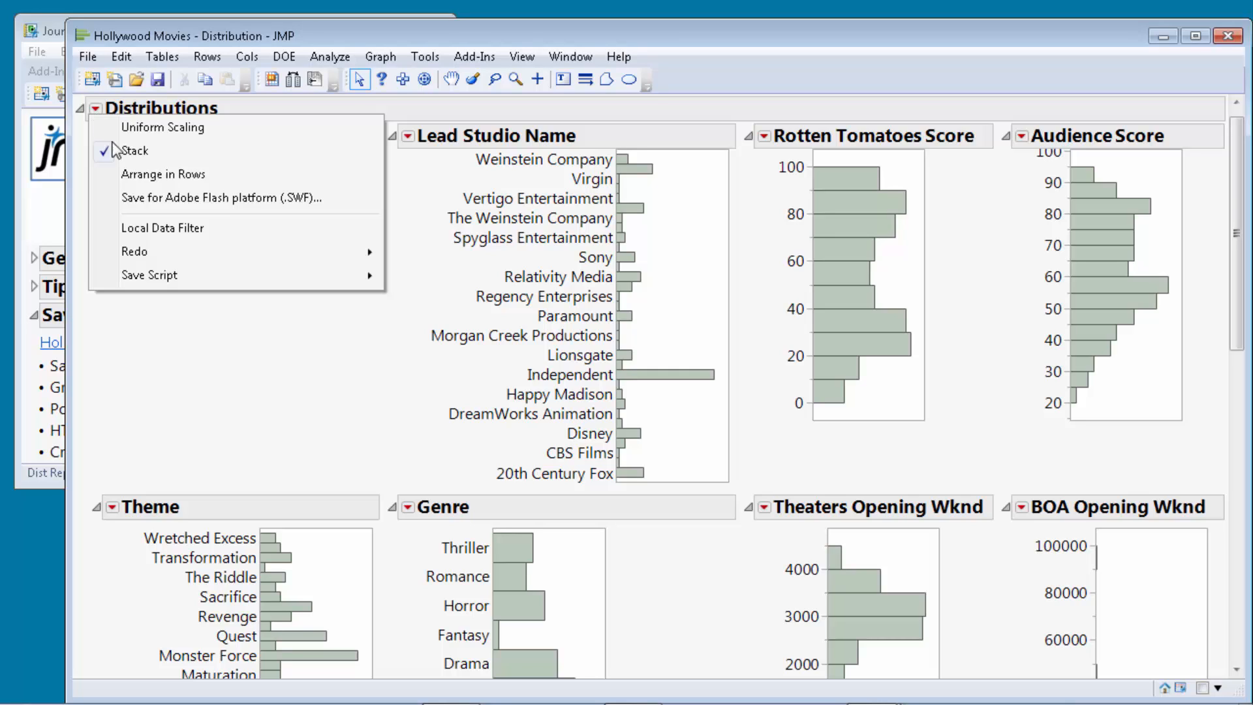
mouse_move(191, 277)
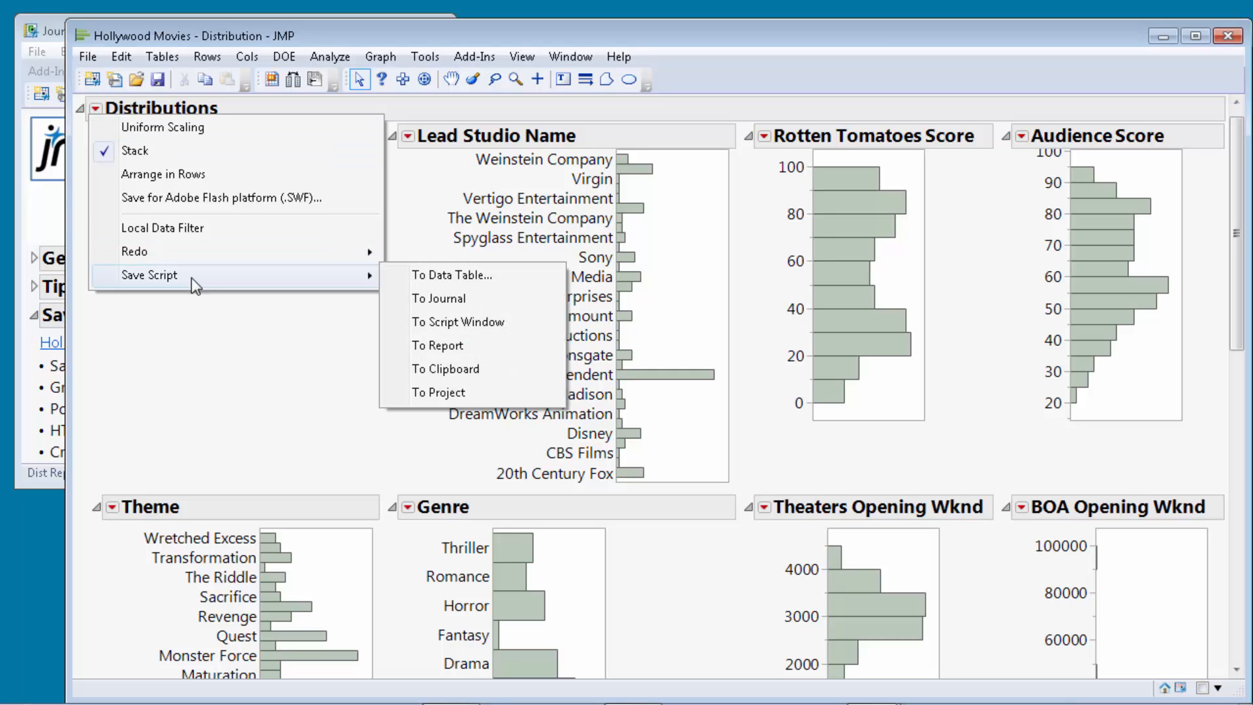
click(453, 276)
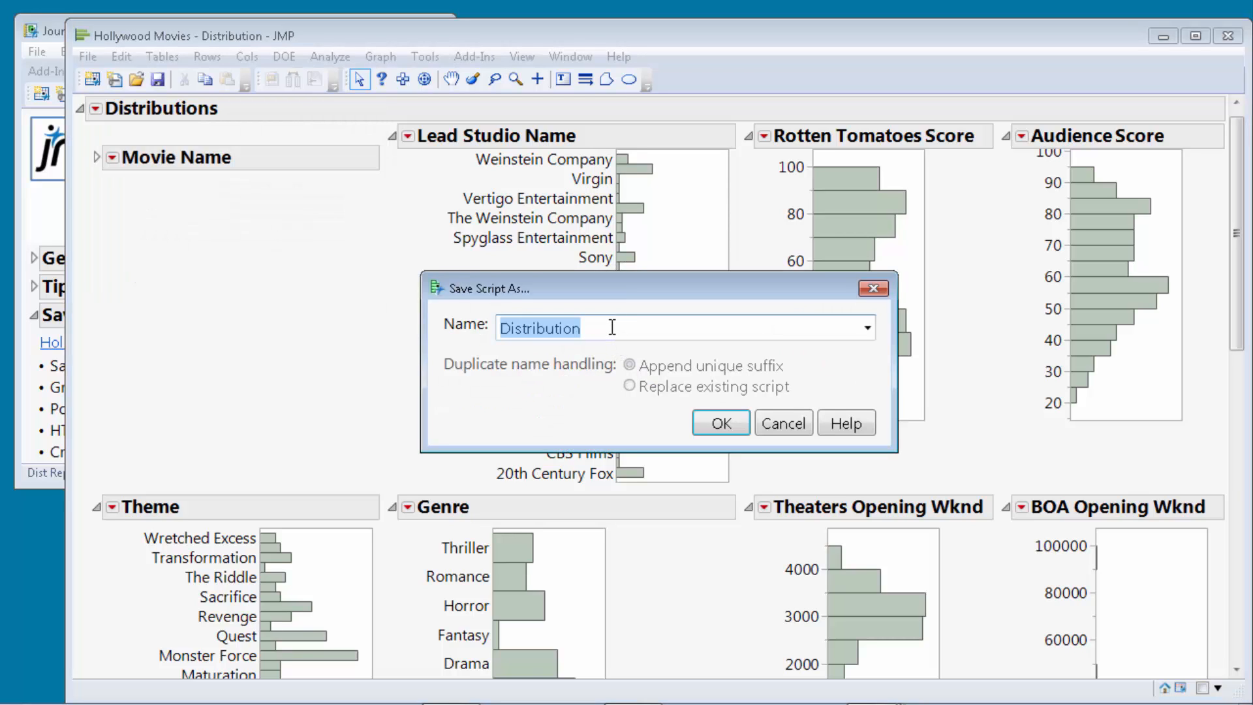
key(End)
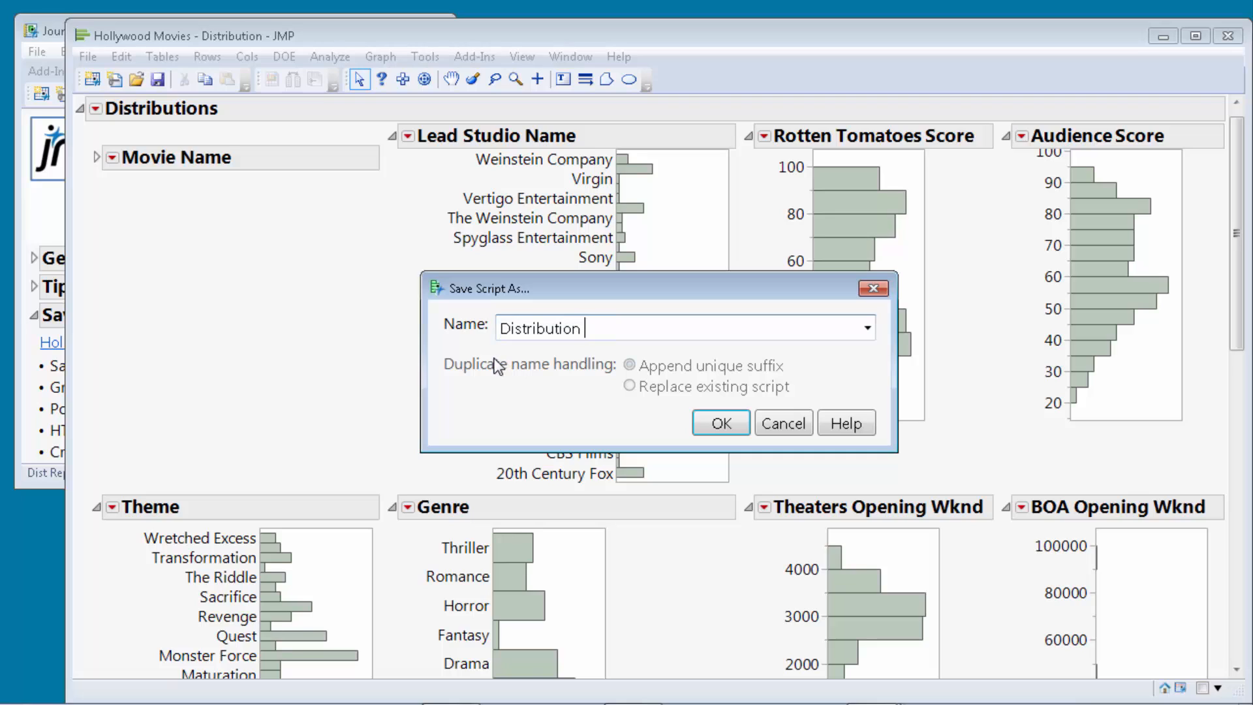
text(New)
click(722, 424)
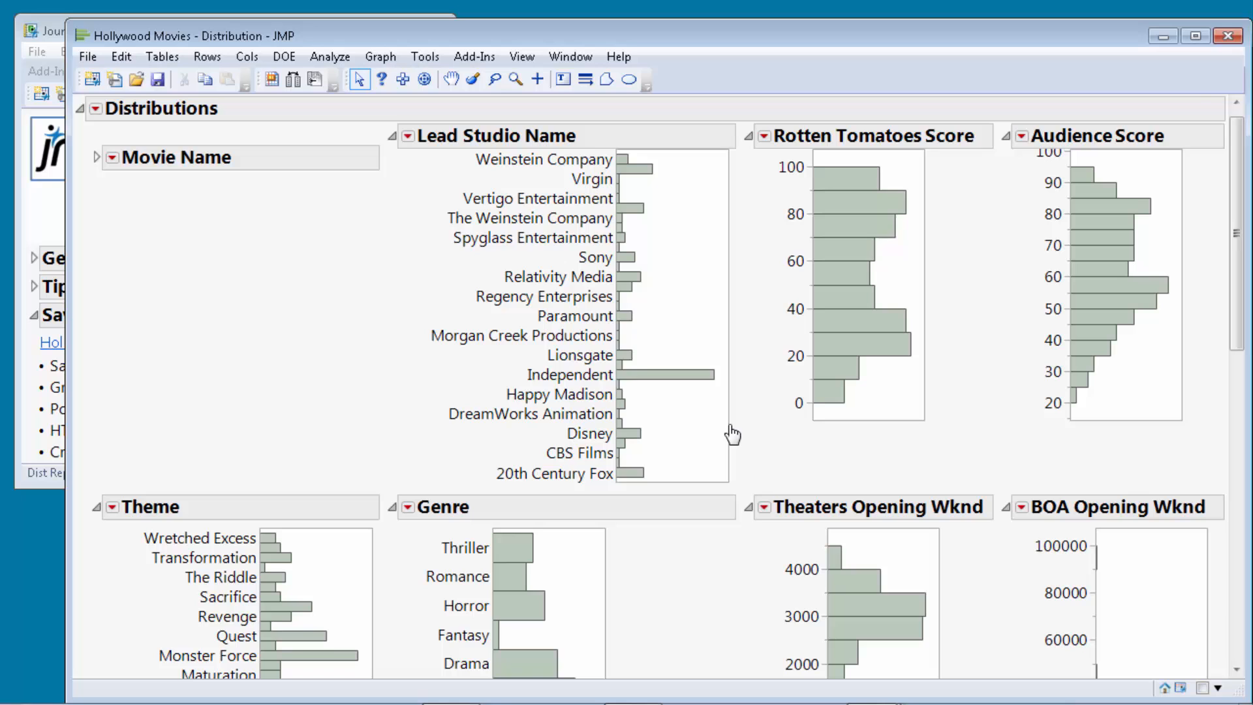
click(1162, 37)
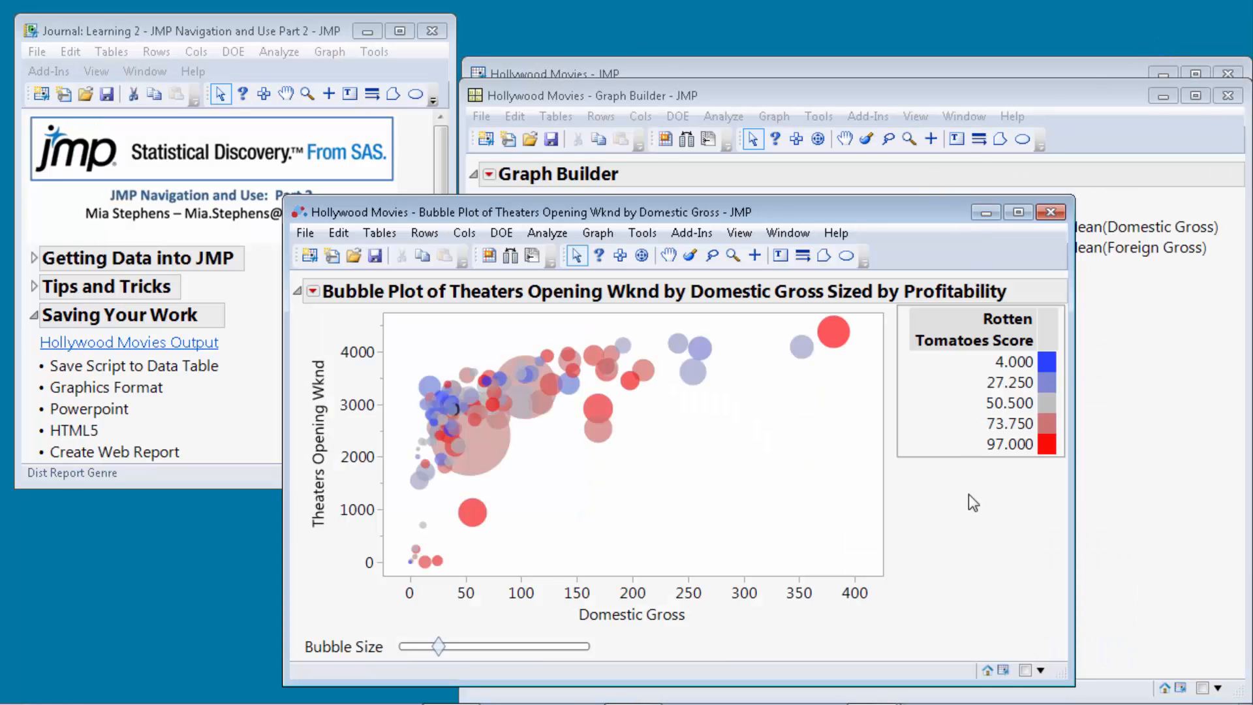
Maximize the Hollywood Movies table and run Distribution New from its script editor.
click(1003, 670)
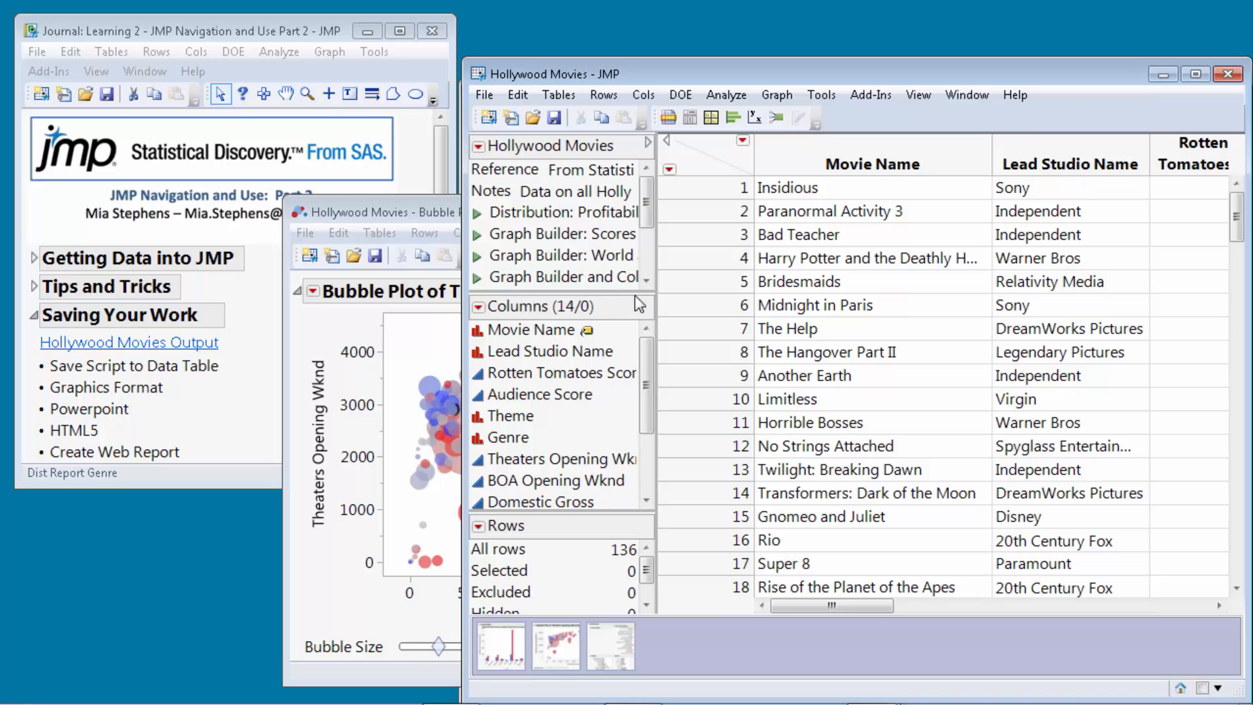
click(1196, 74)
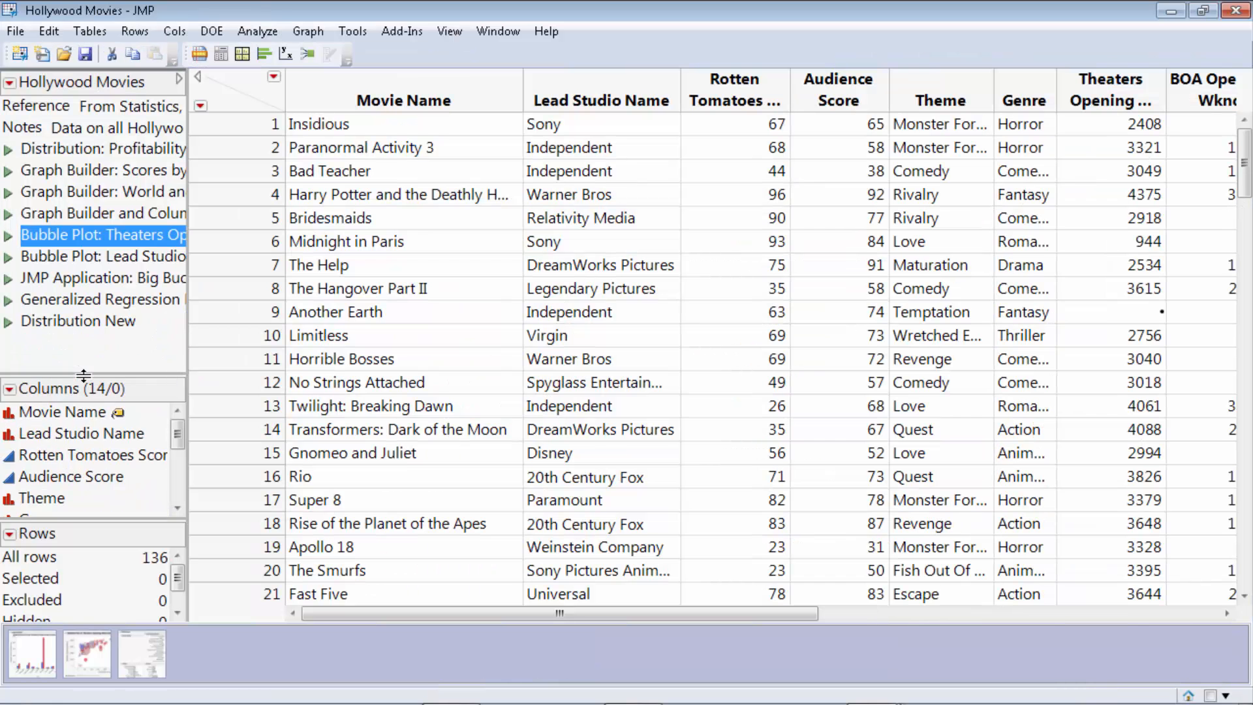
right_click(81, 330)
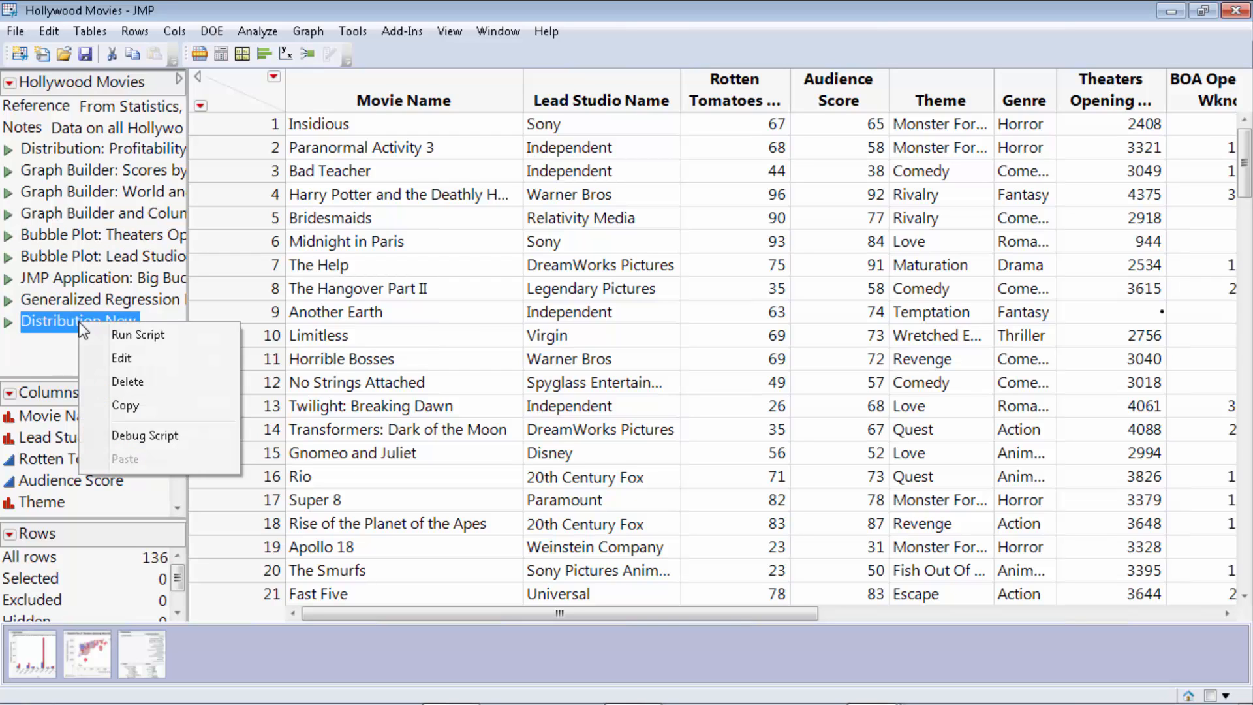
click(107, 356)
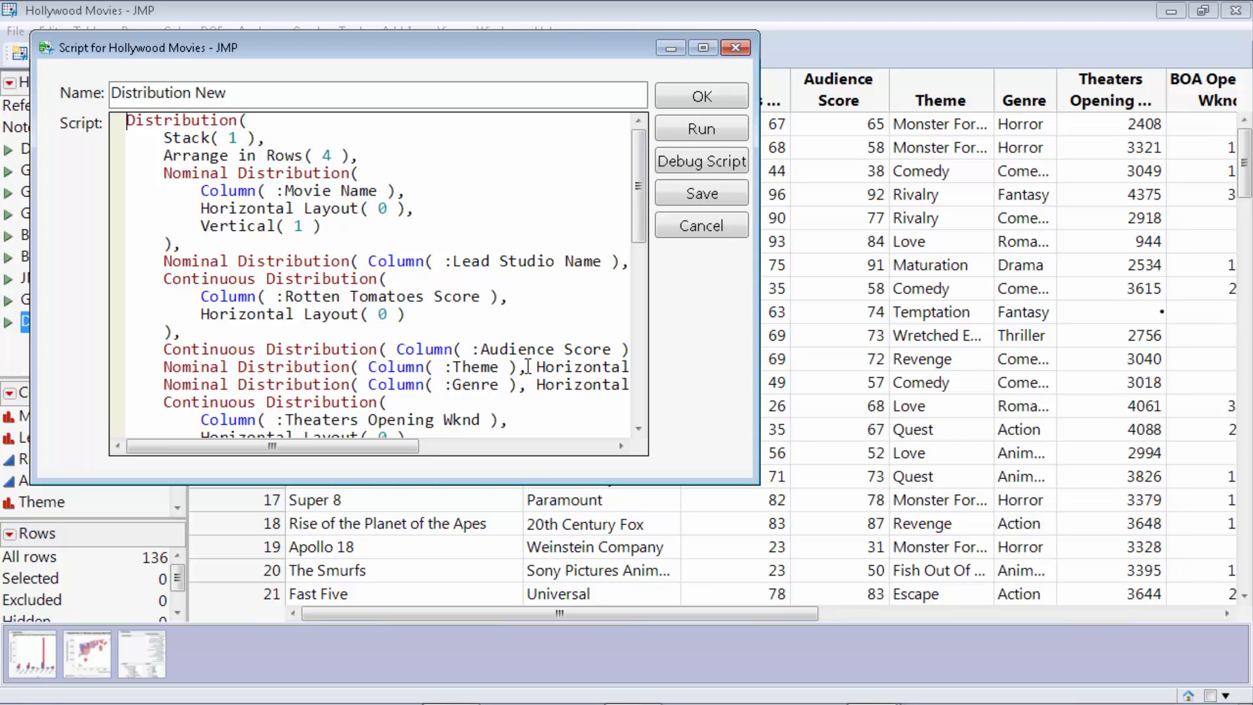
click(701, 130)
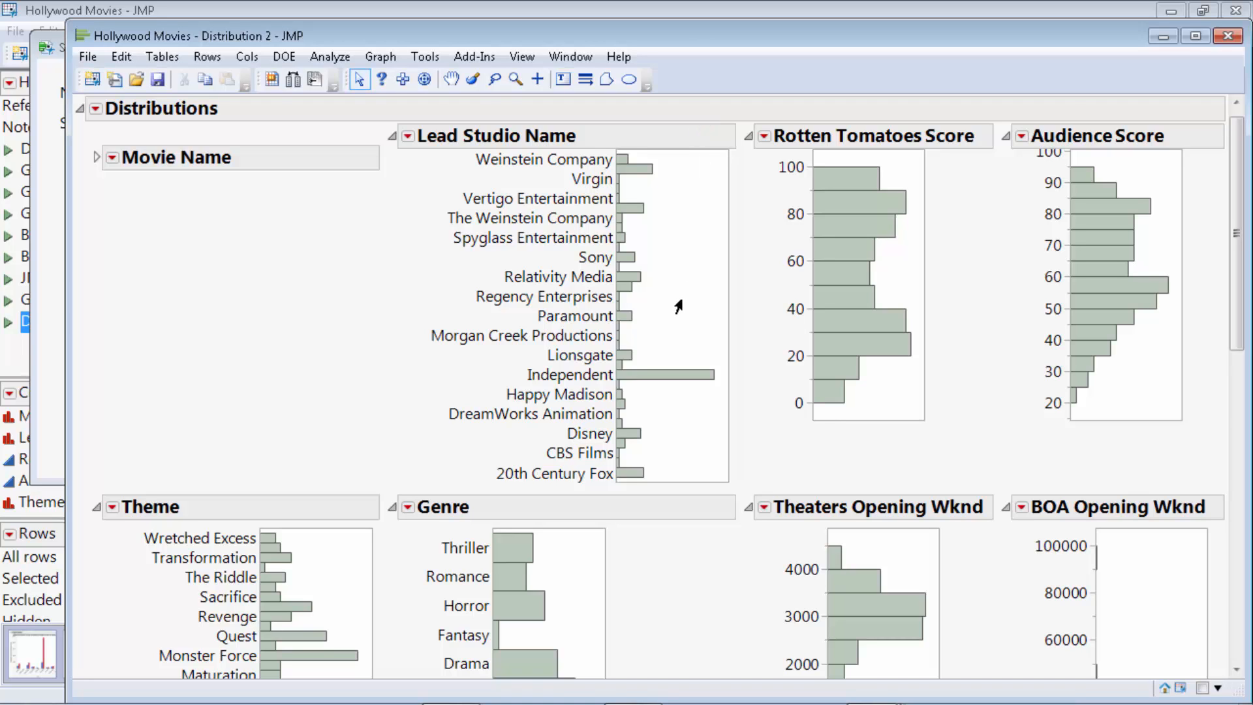
click(1228, 36)
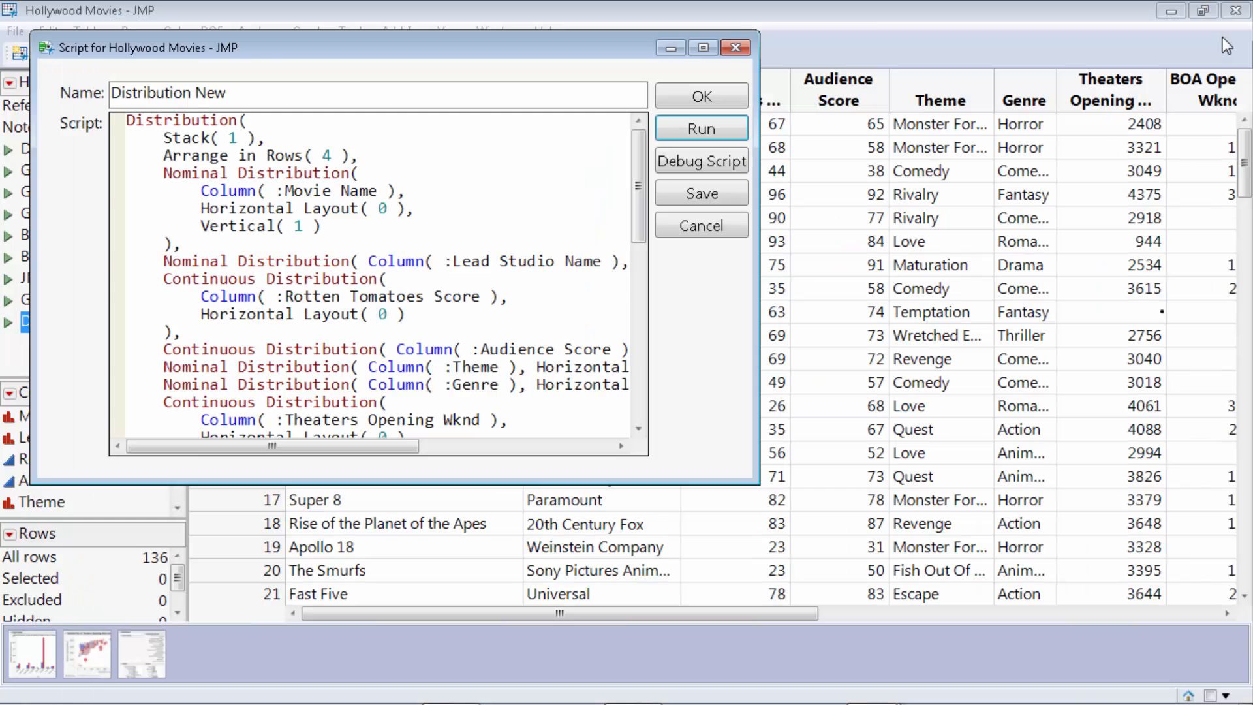
click(699, 95)
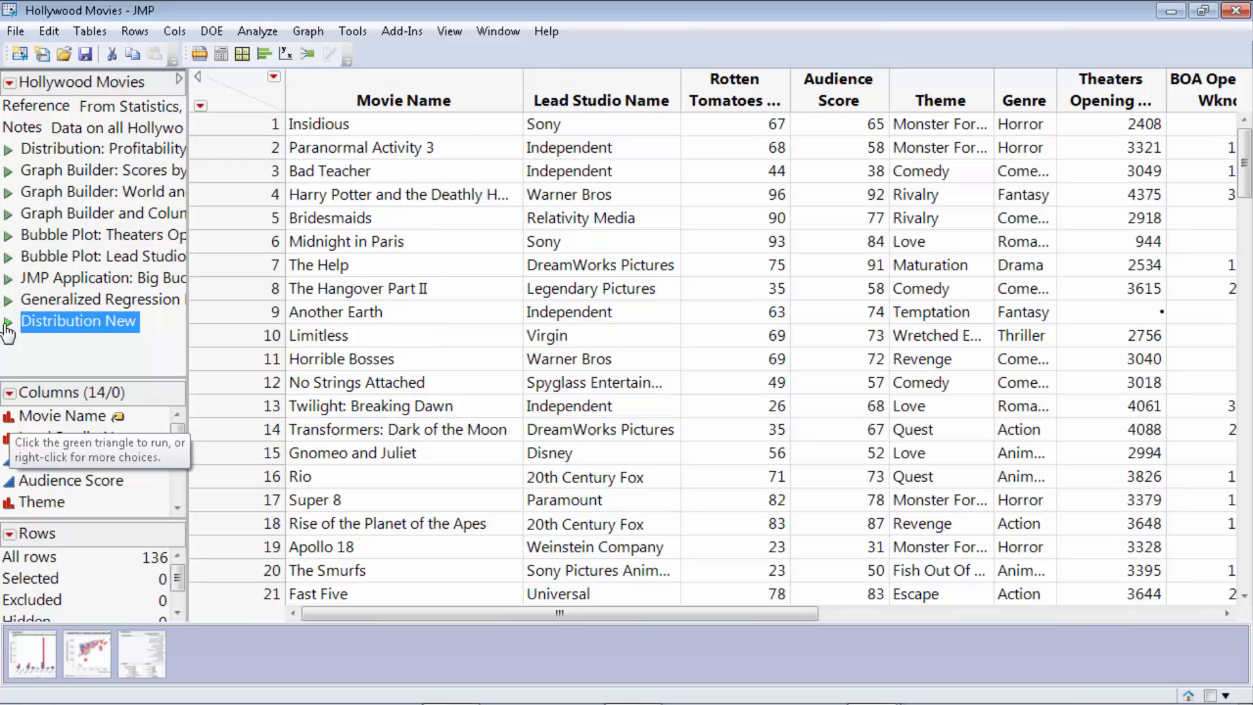
Rerun Distribution New from its green triangle, close the report, and minimize the table.
click(8, 325)
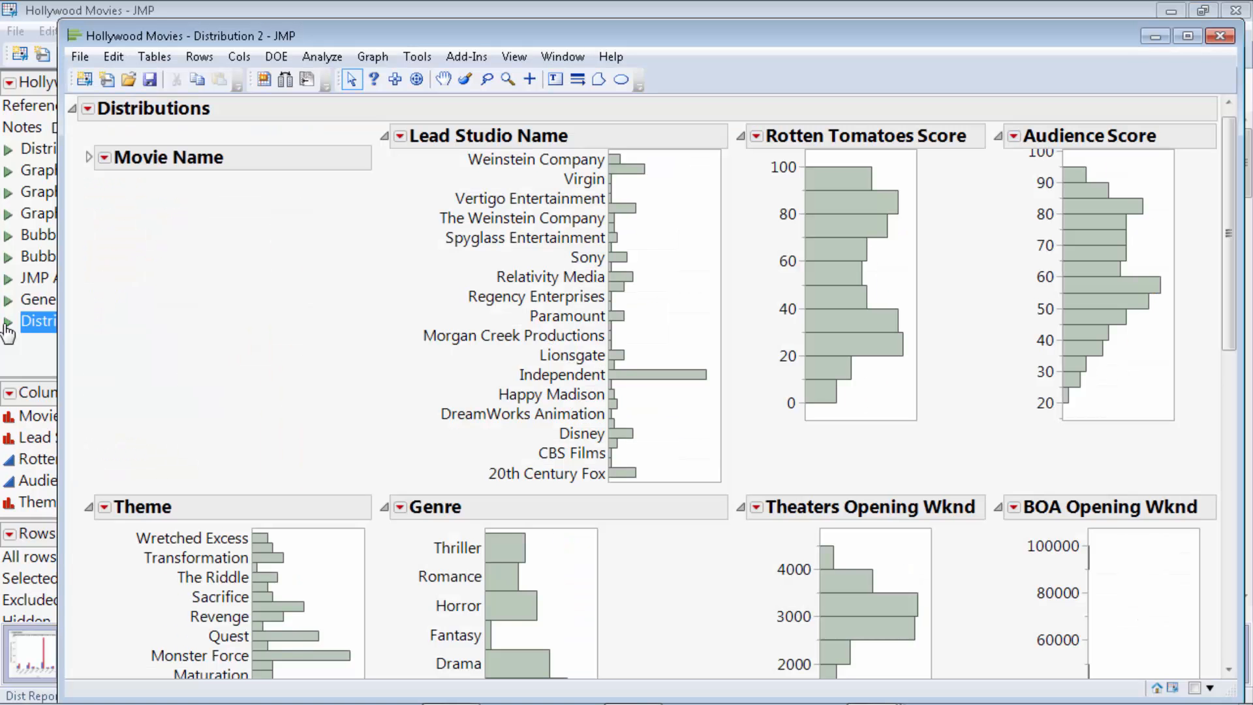
click(1156, 36)
click(1171, 11)
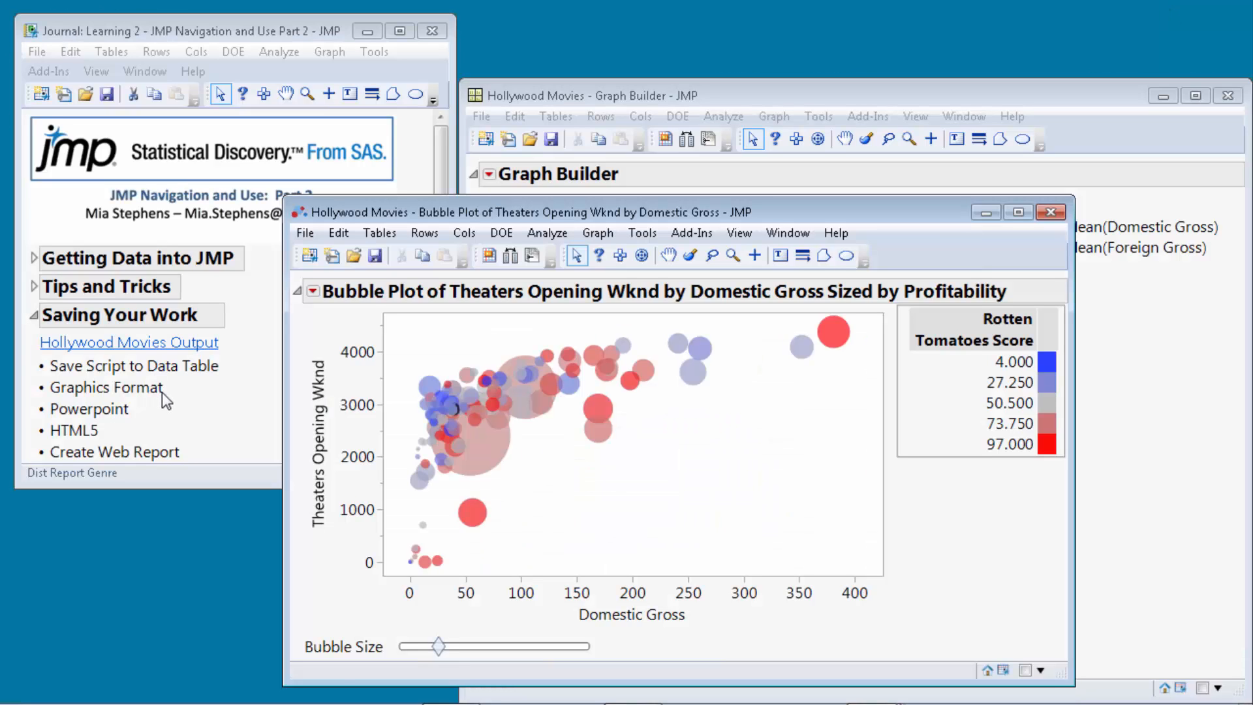
Raise the bubble plot window, enlarge its bubbles, and select the entire report with the Selection tool.
drag(599, 213, 601, 154)
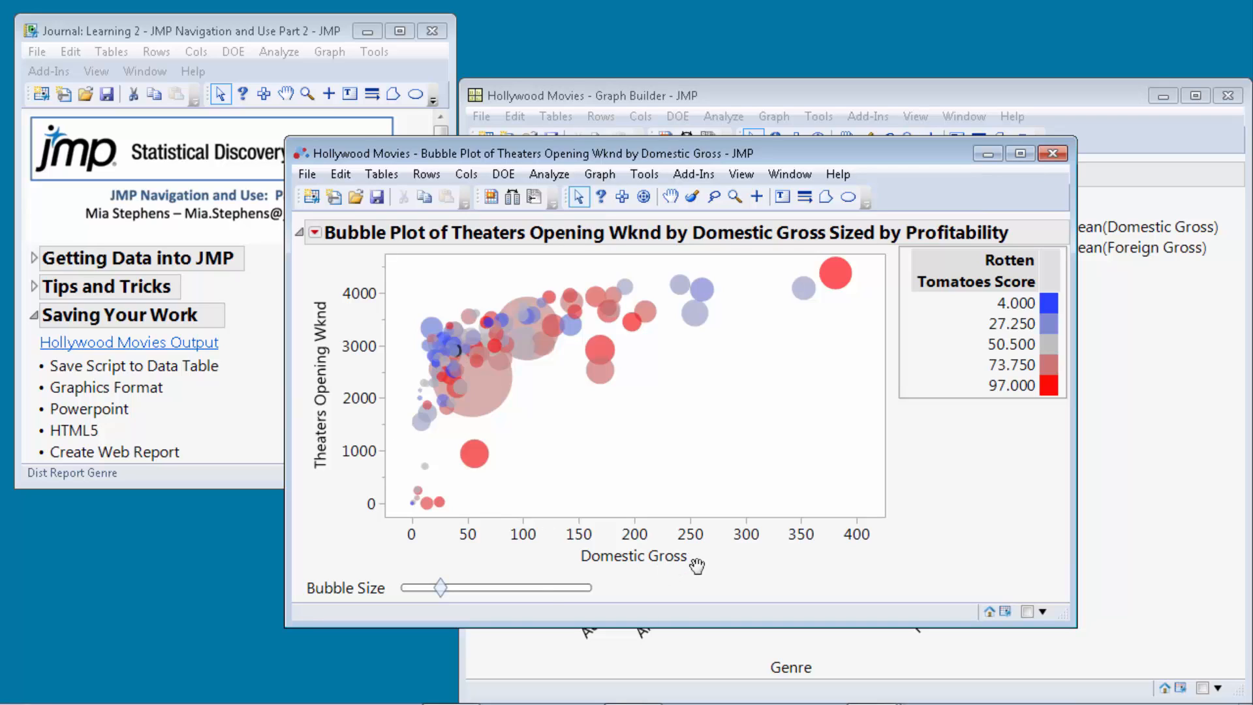
mouse_move(442, 587)
mouse_down()
mouse_move(515, 594)
mouse_move(454, 587)
mouse_up()
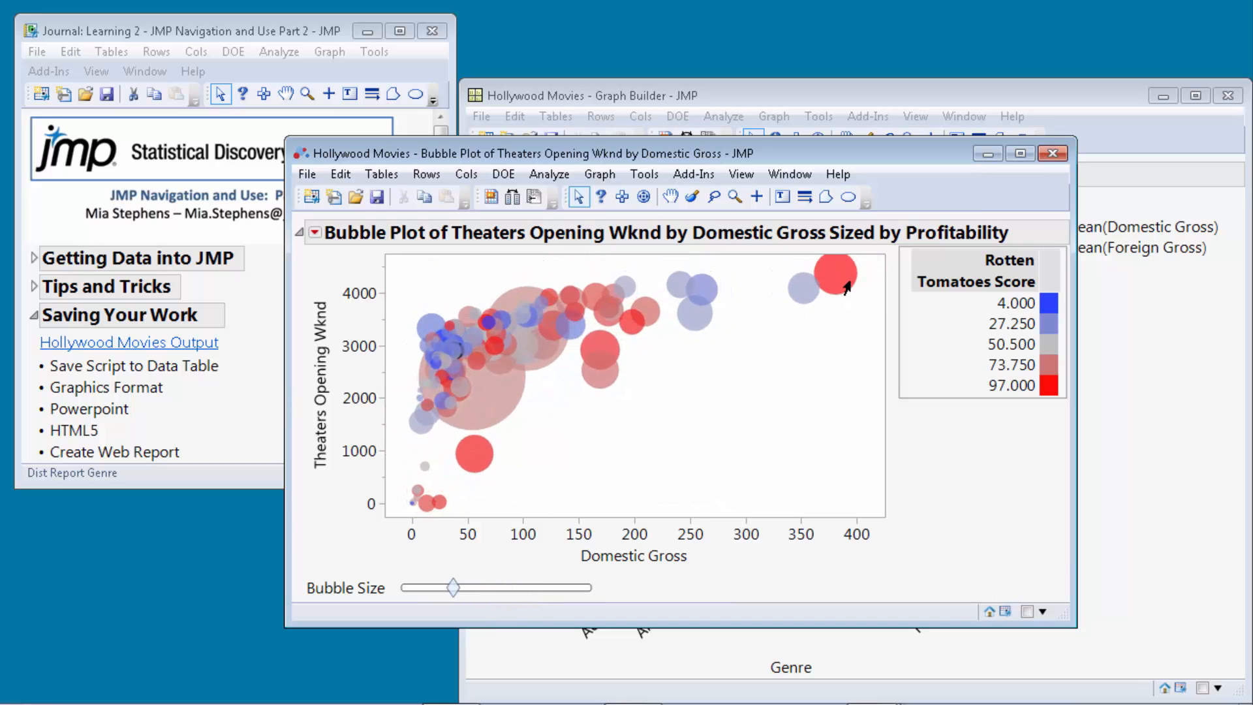
mouse_move(831, 278)
click(622, 199)
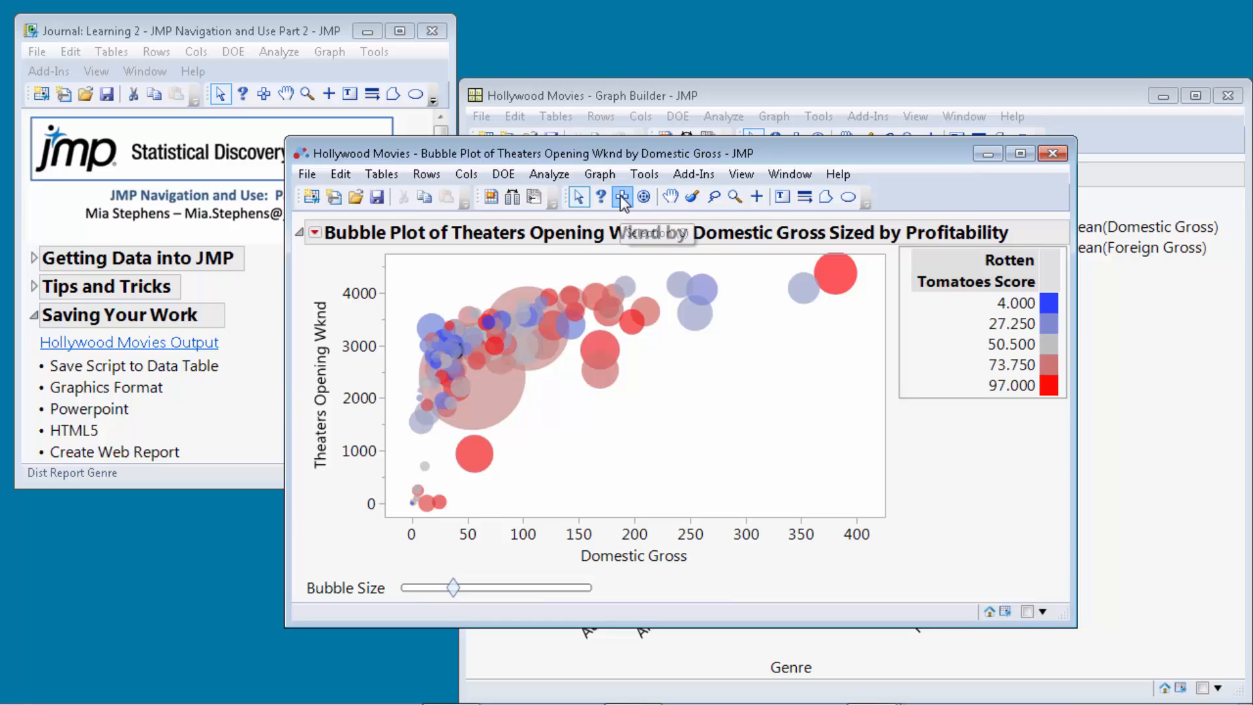
click(417, 233)
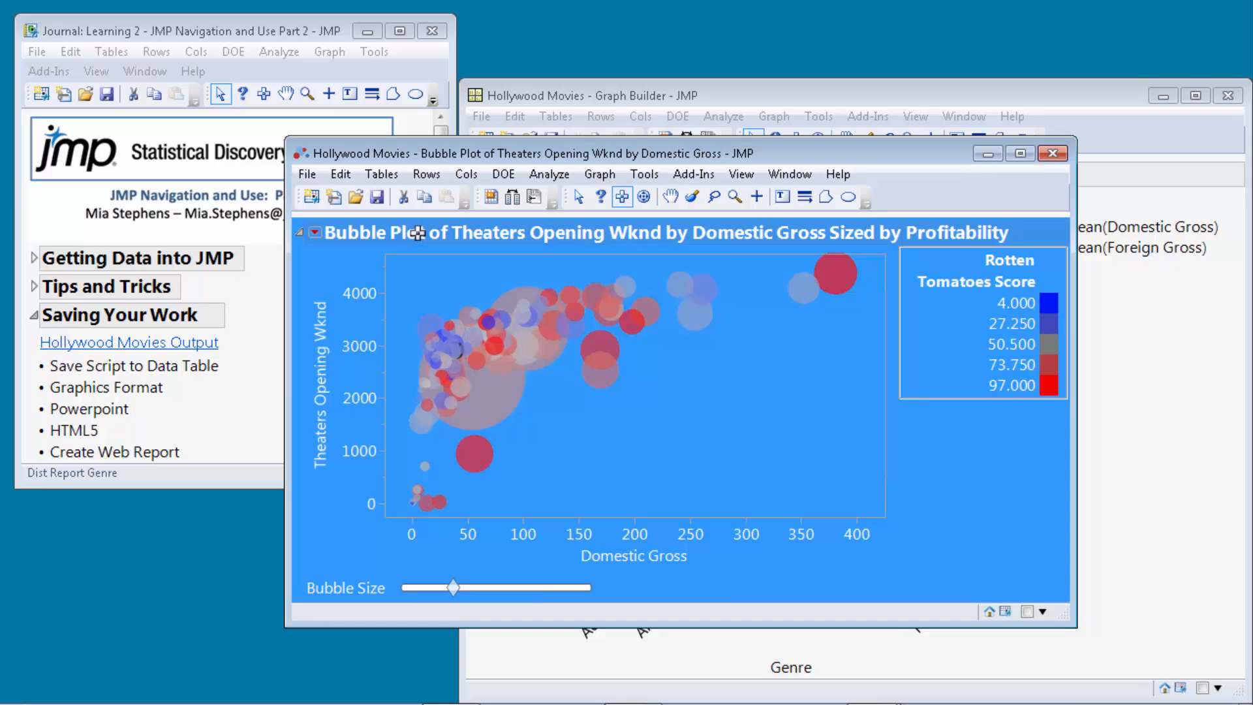
click(307, 173)
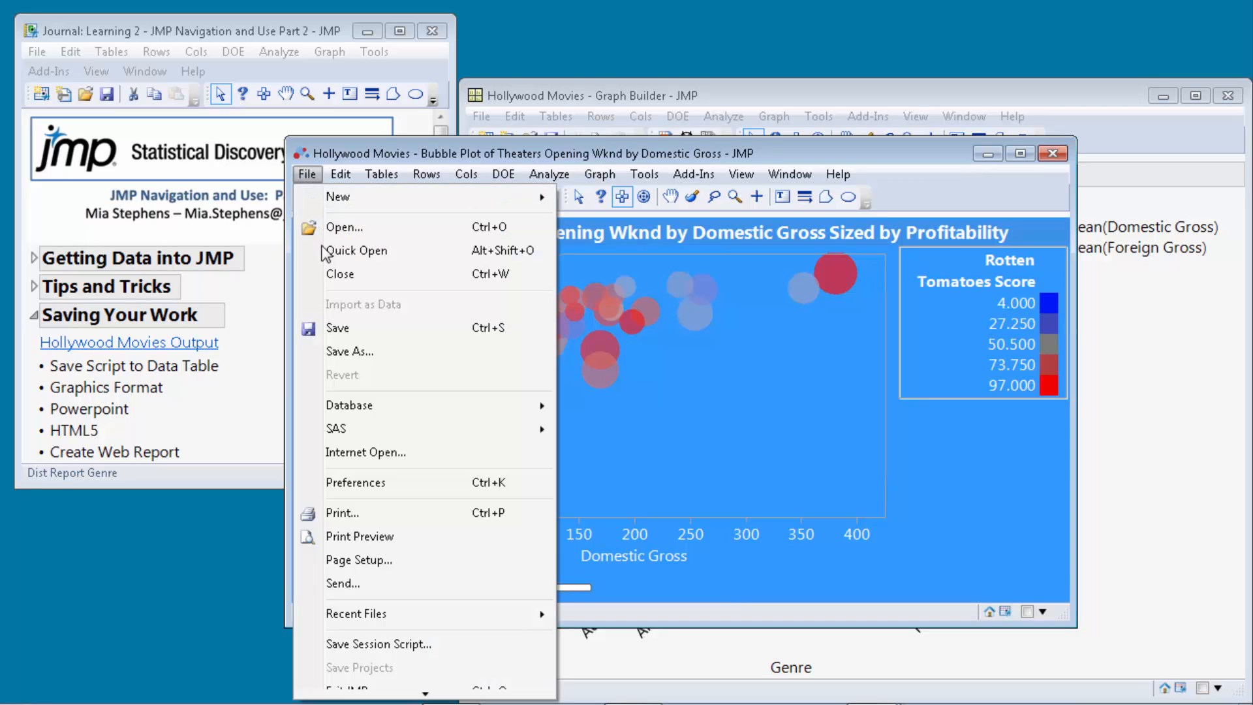
Save the report as PowerPoint Presentation Bubble Plot.pptx, opening it in PowerPoint after saving.
click(353, 350)
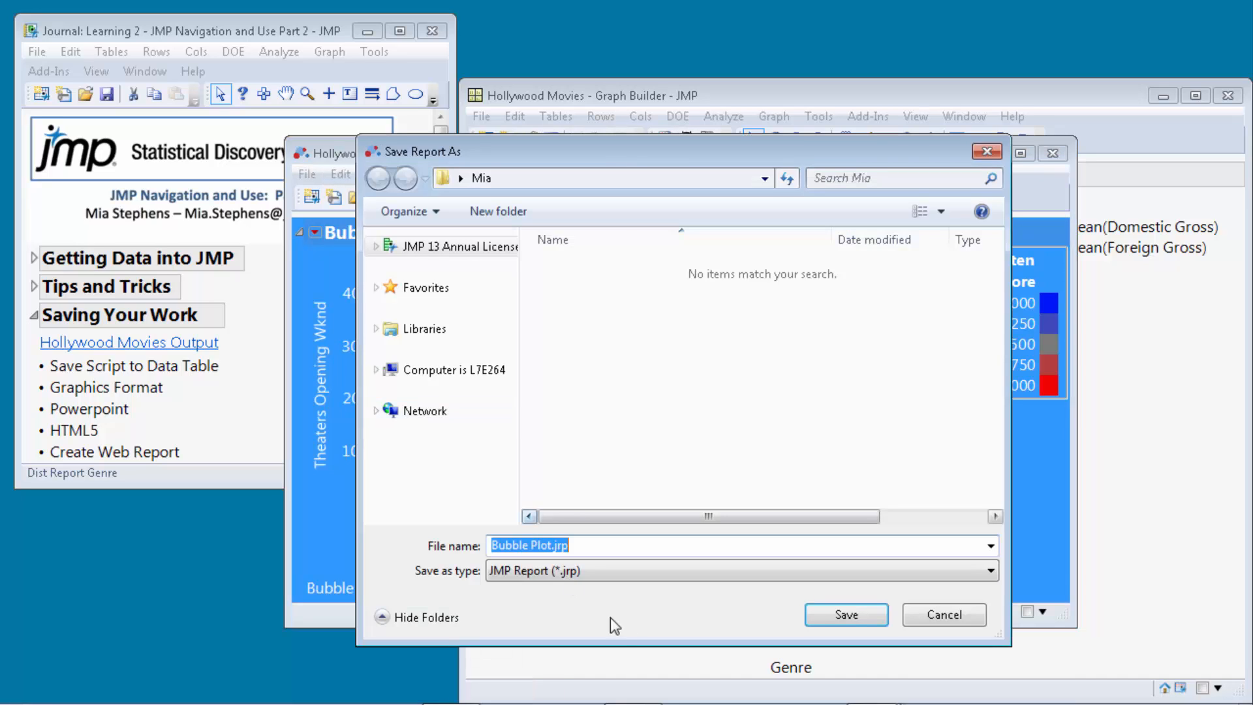
click(637, 578)
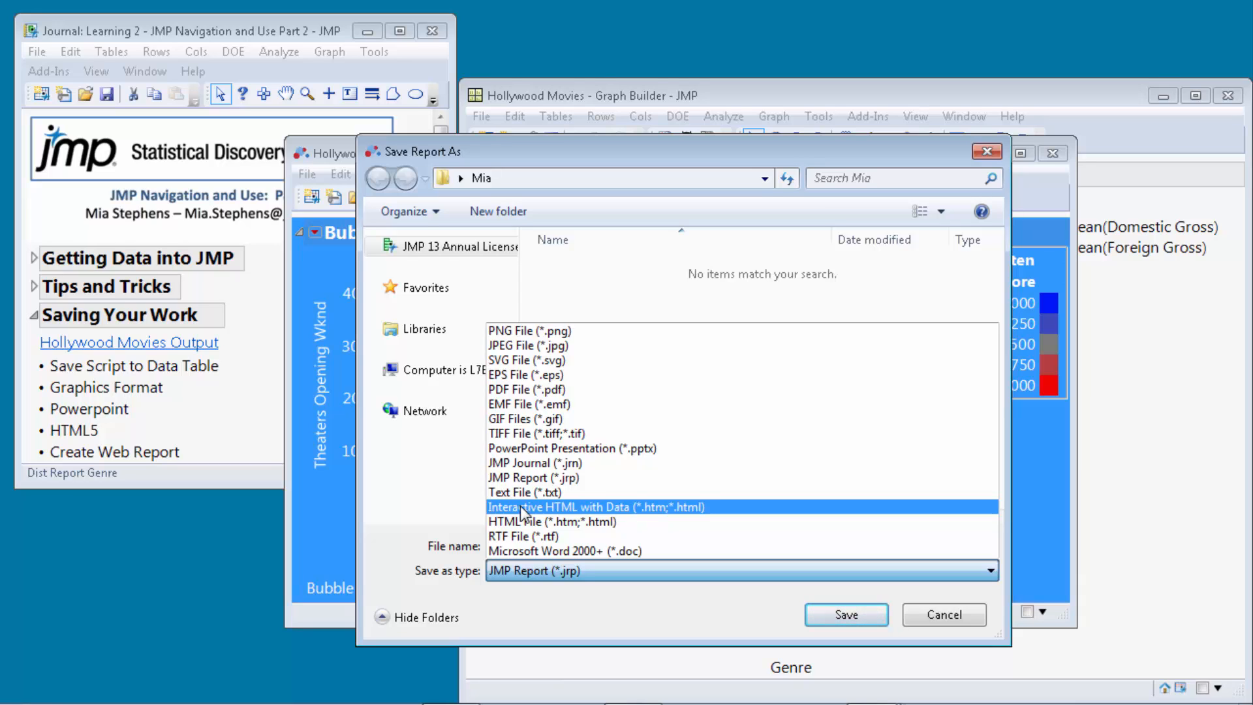
click(554, 448)
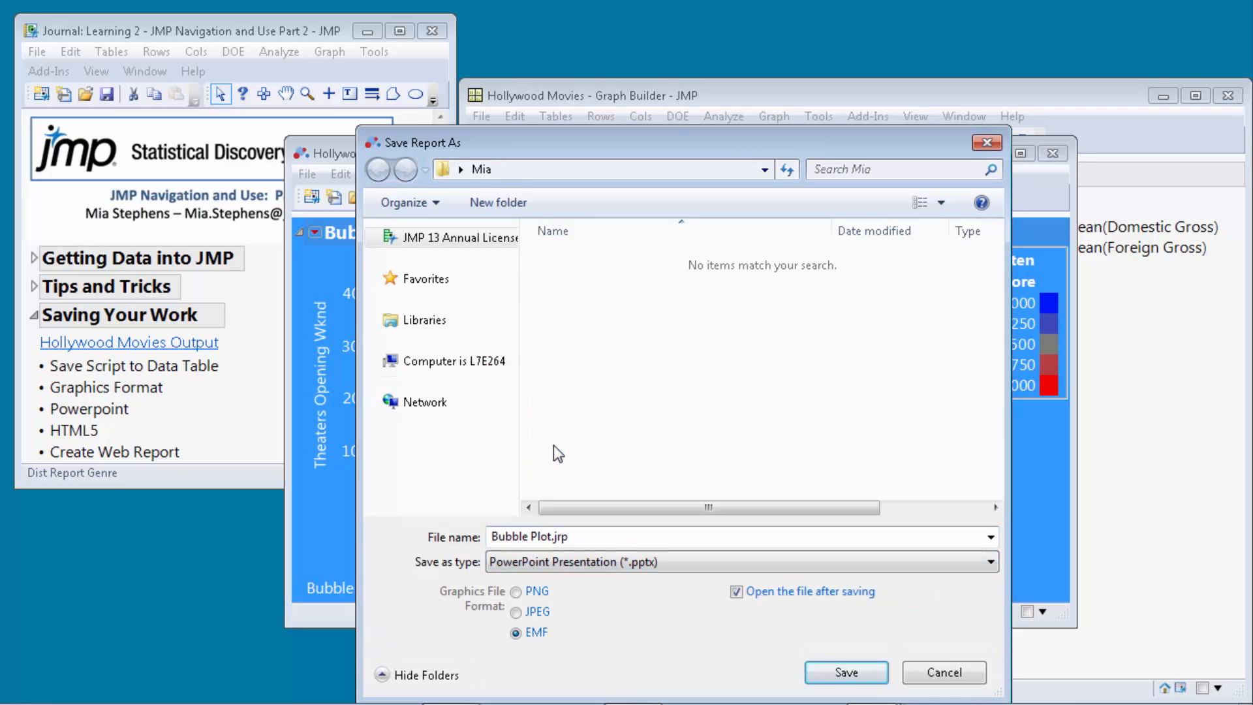
click(841, 674)
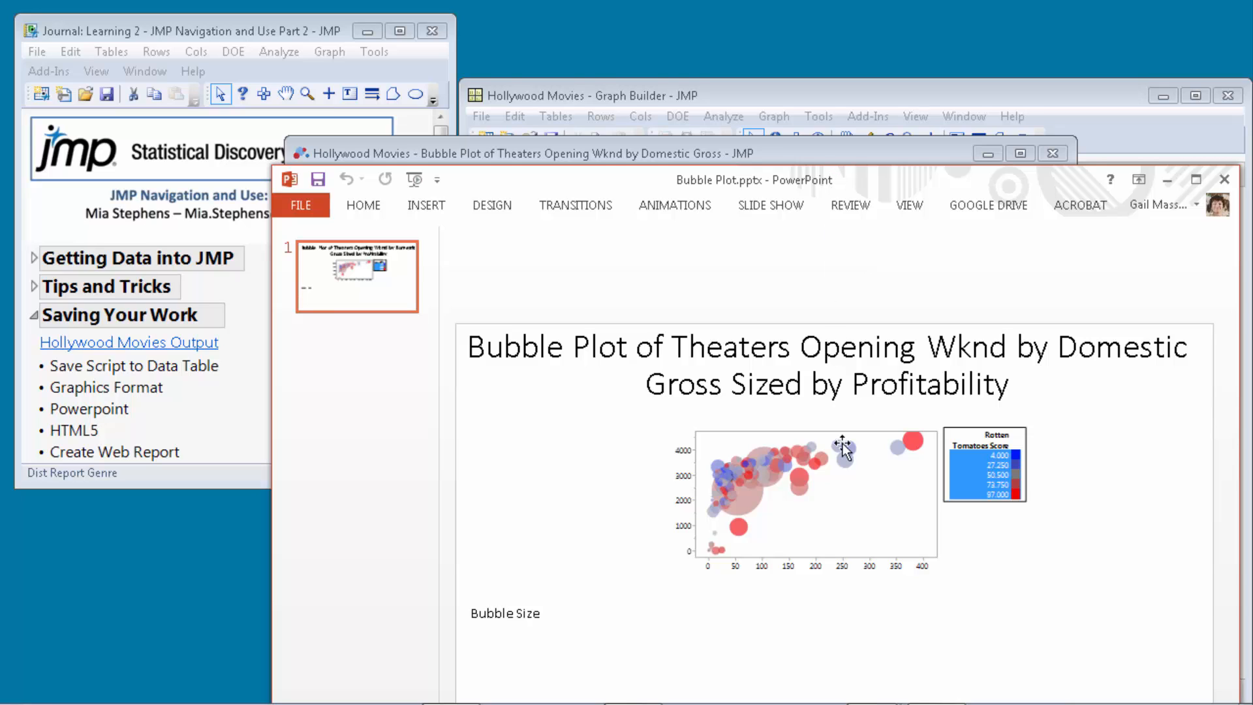
Enlarge the bubble plot picture on the slide, then close PowerPoint without saving.
click(830, 466)
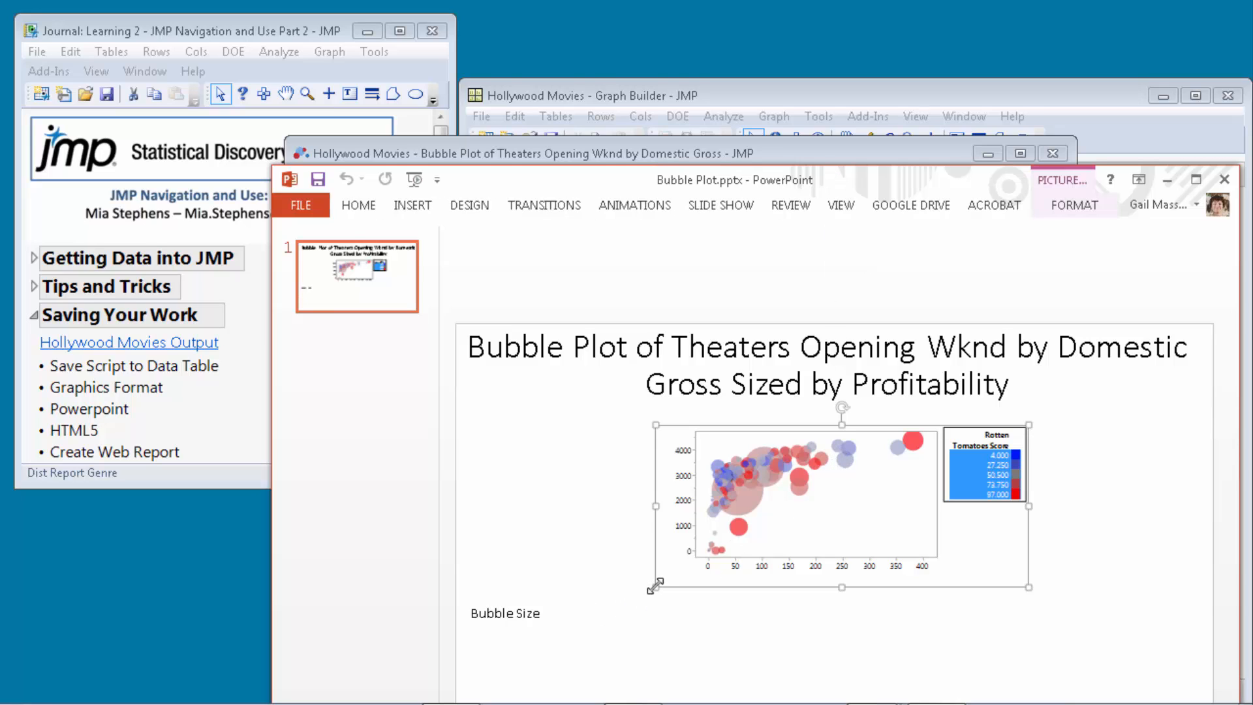
drag(656, 586, 527, 643)
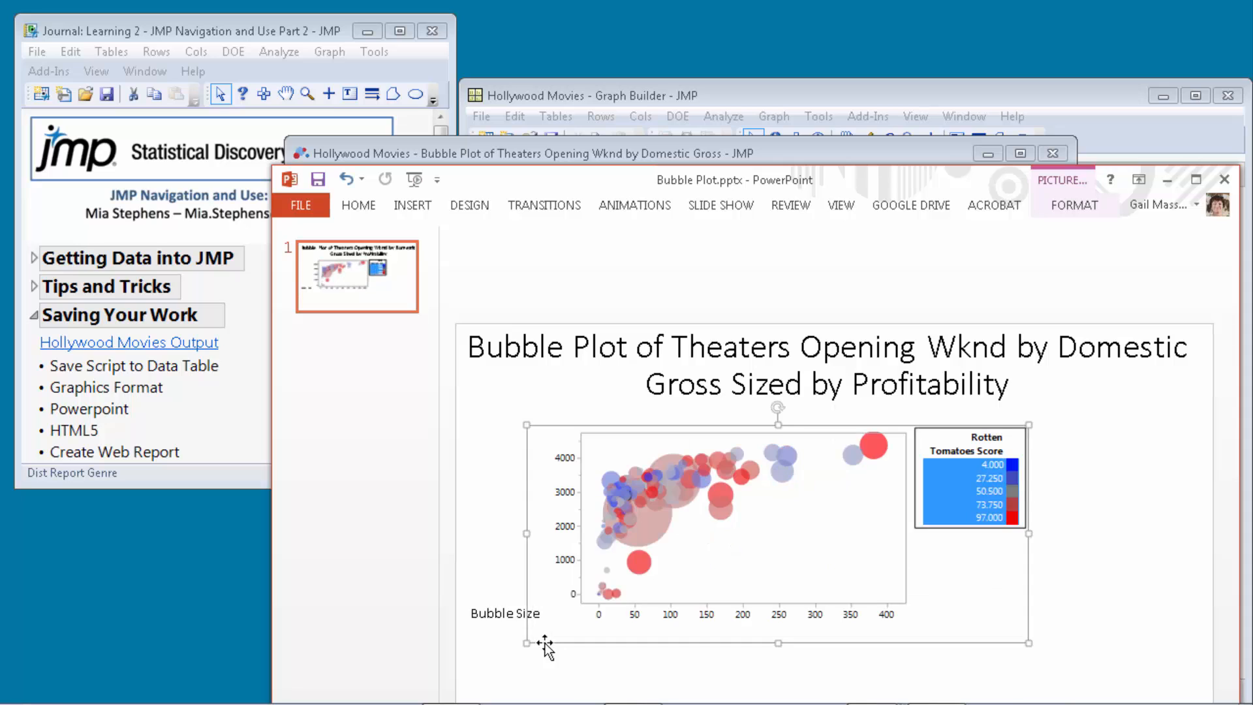
click(1225, 179)
click(636, 385)
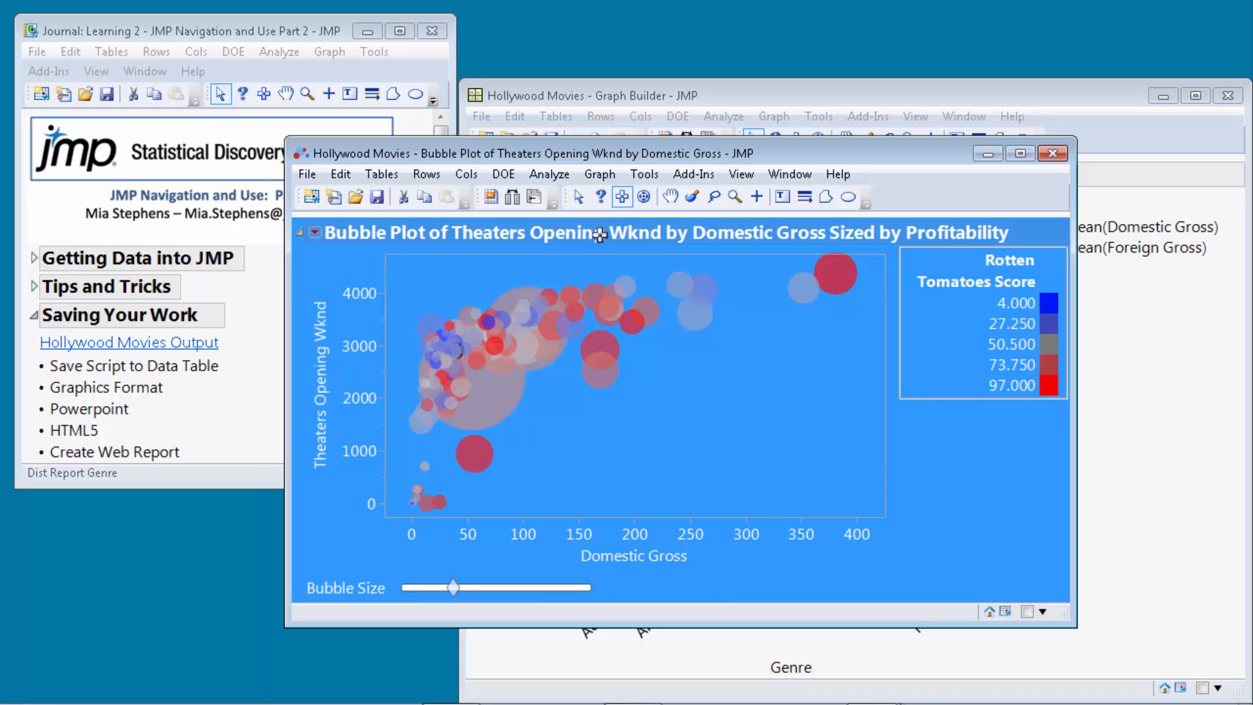
Copy the selected bubble plot report with Edit > Copy and switch toward the Word document.
click(339, 174)
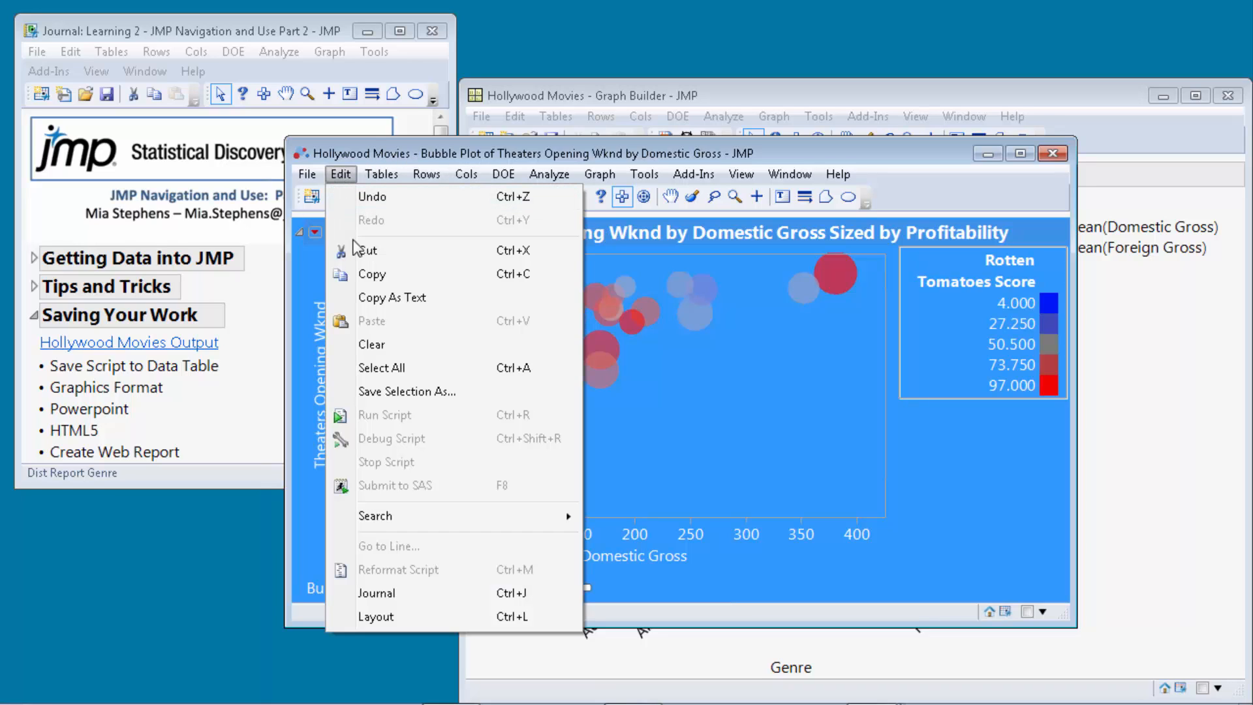
click(374, 275)
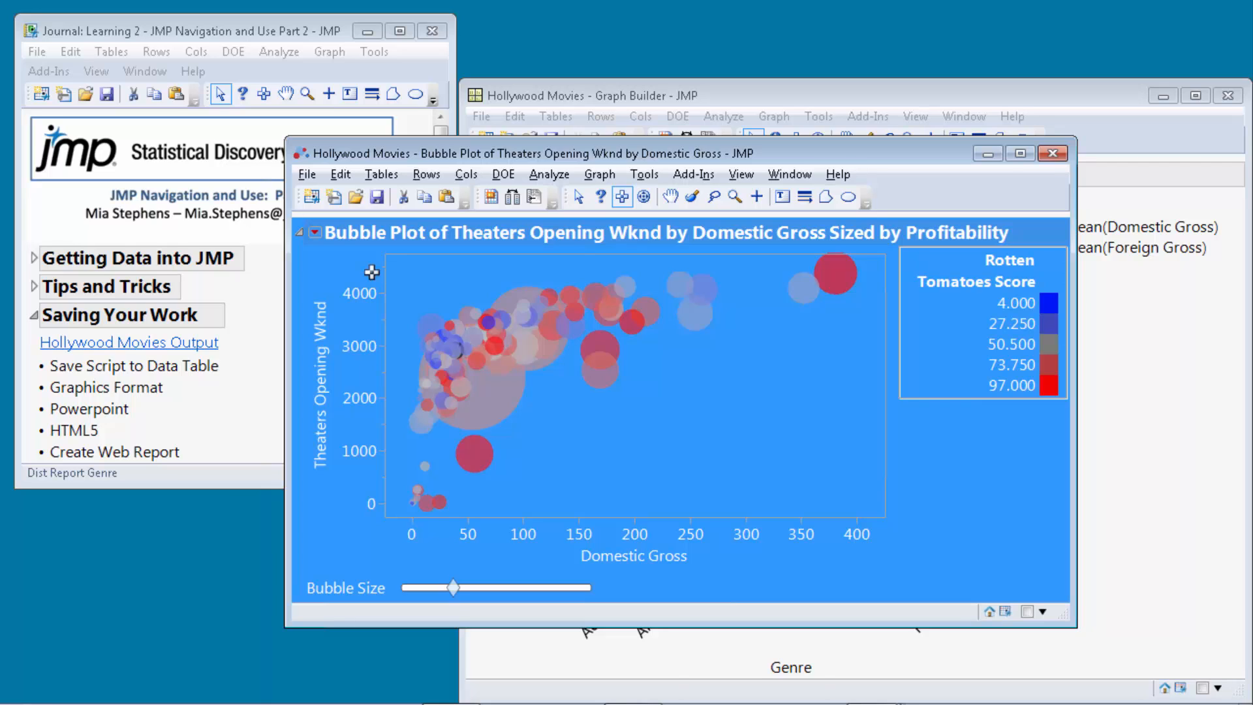
key(alt+Tab)
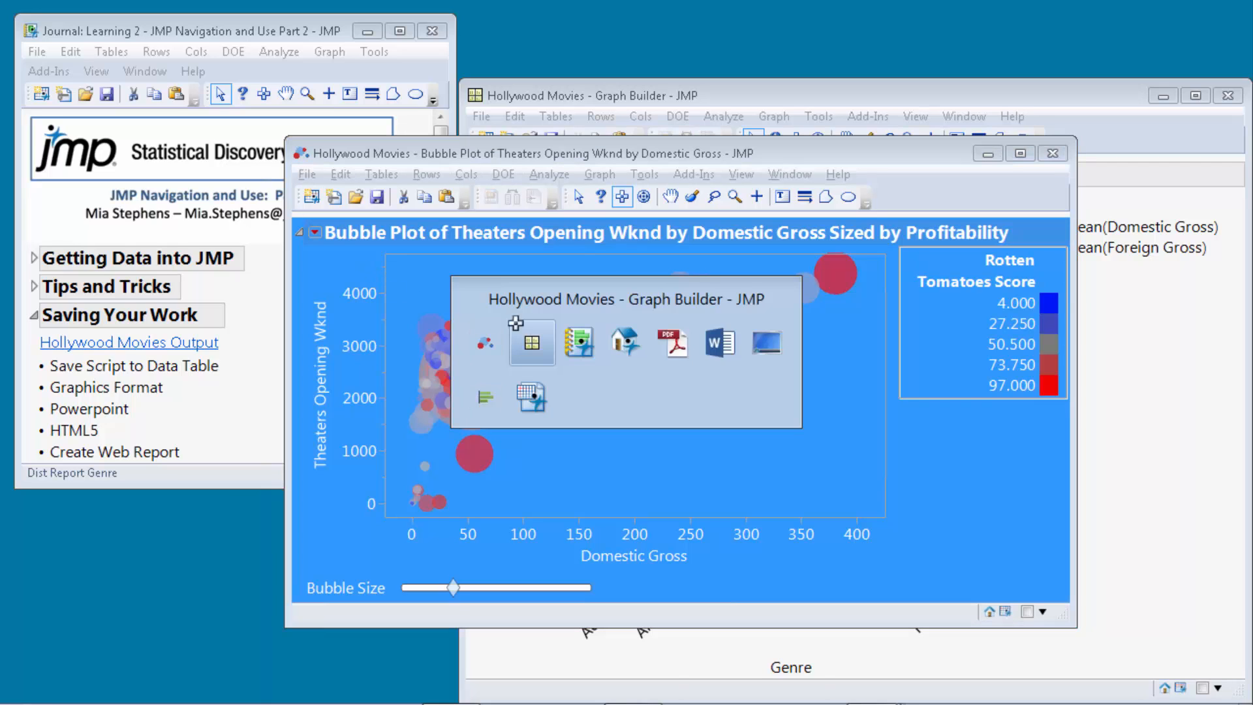
Paste the bubble plot into Document1 from the right-click menu, then undo the paste.
click(725, 353)
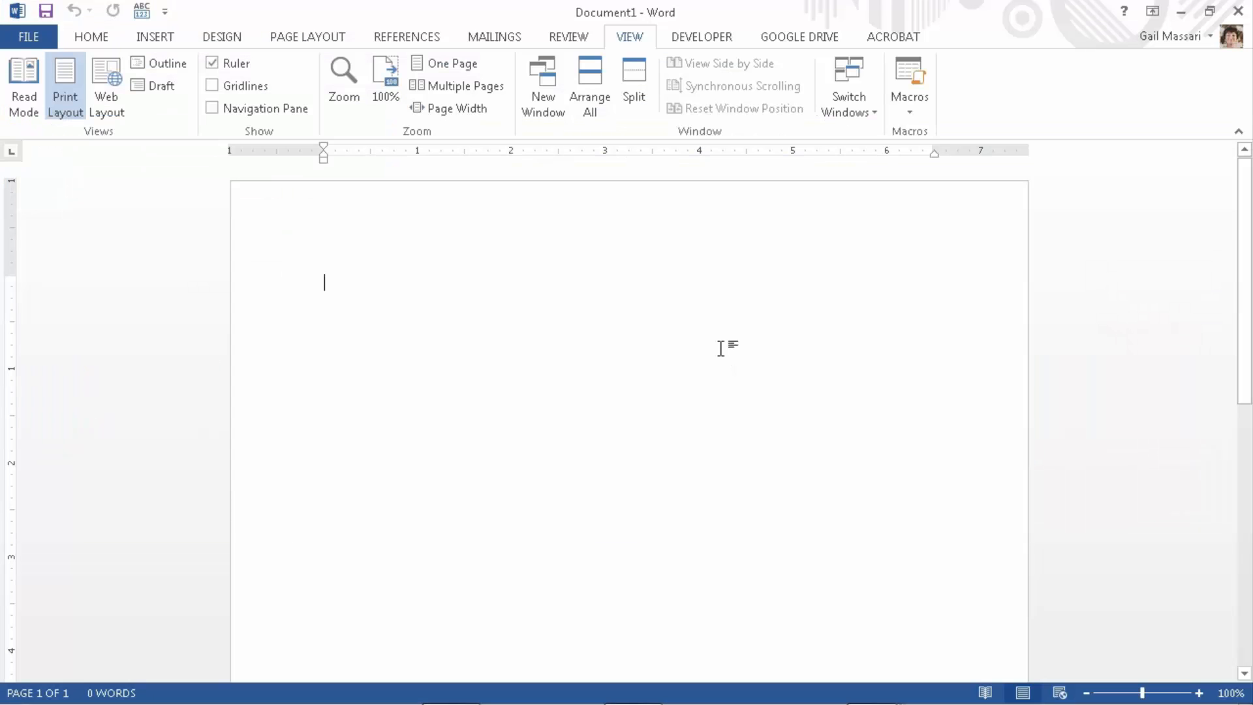
right_click(491, 310)
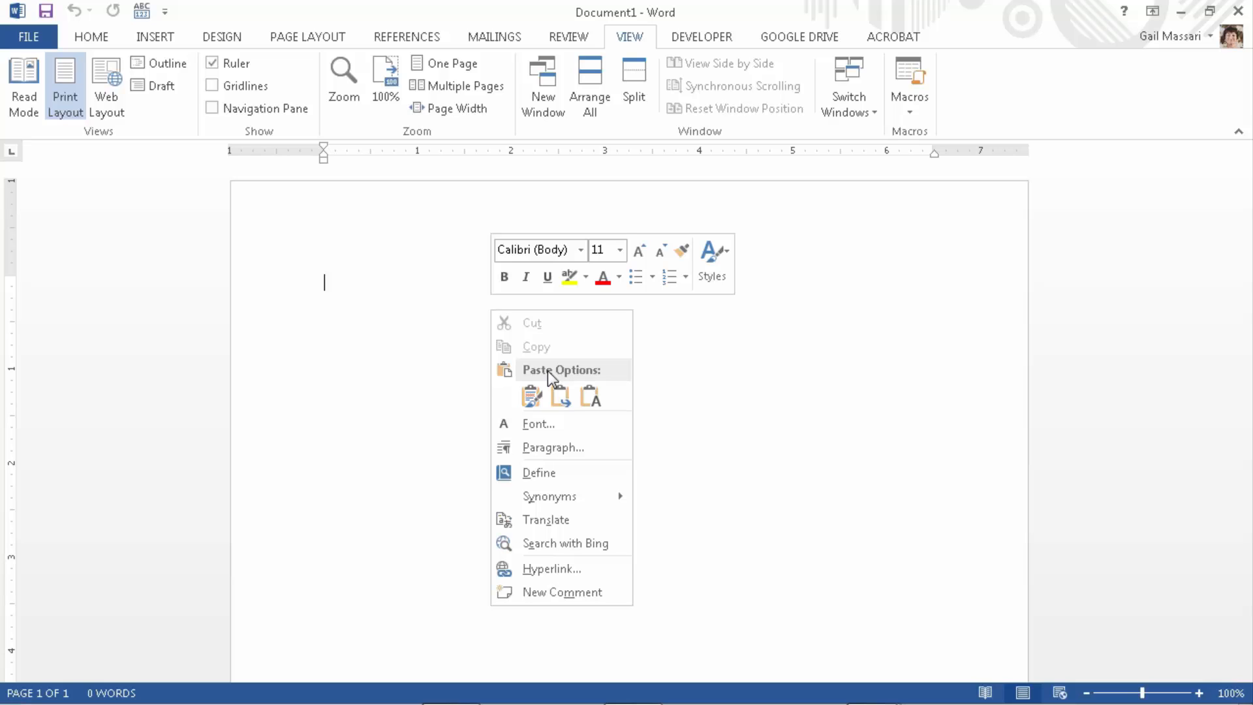
click(532, 396)
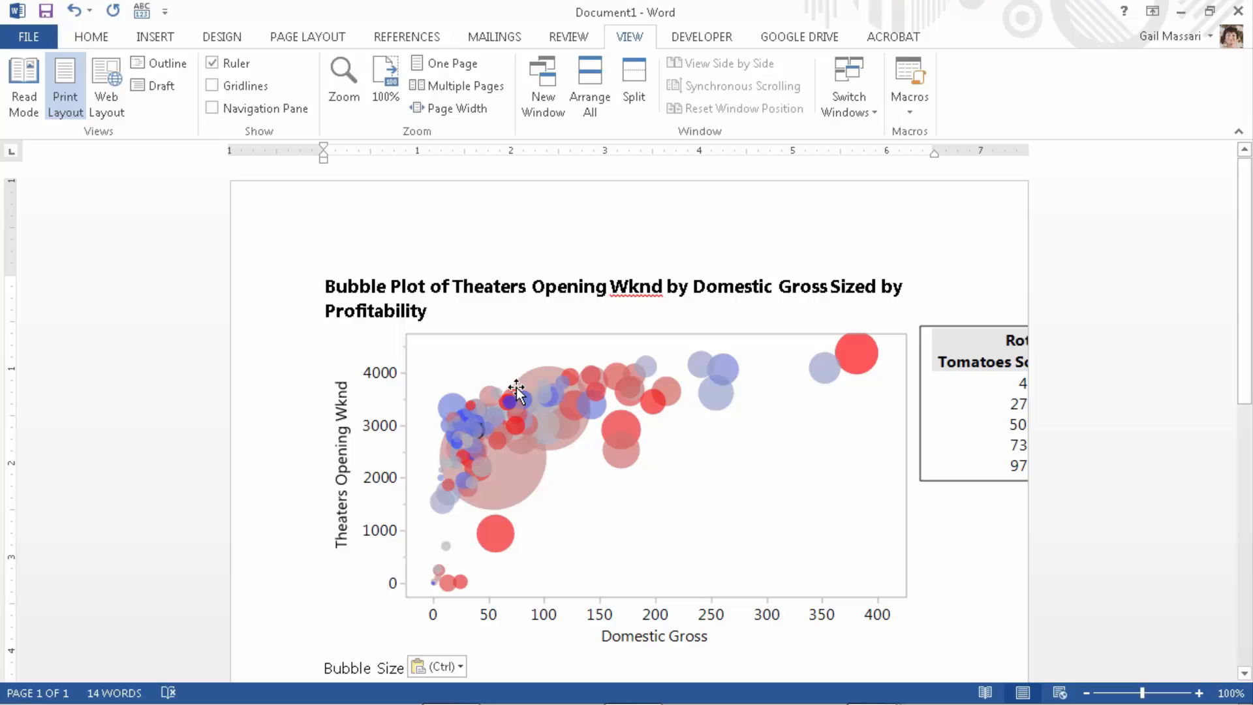
key(ctrl+z)
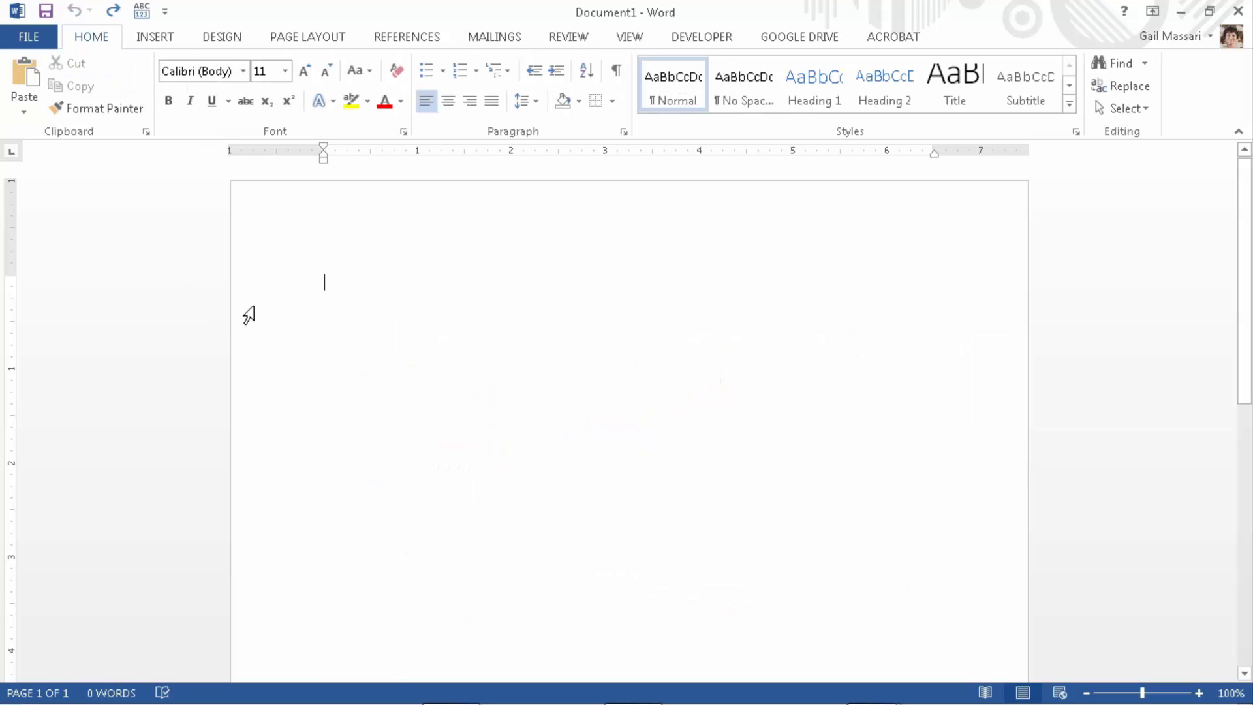
Paste Special the bubble plot as Picture (Enhanced Metafile), then return to the JMP journal.
click(25, 108)
click(83, 186)
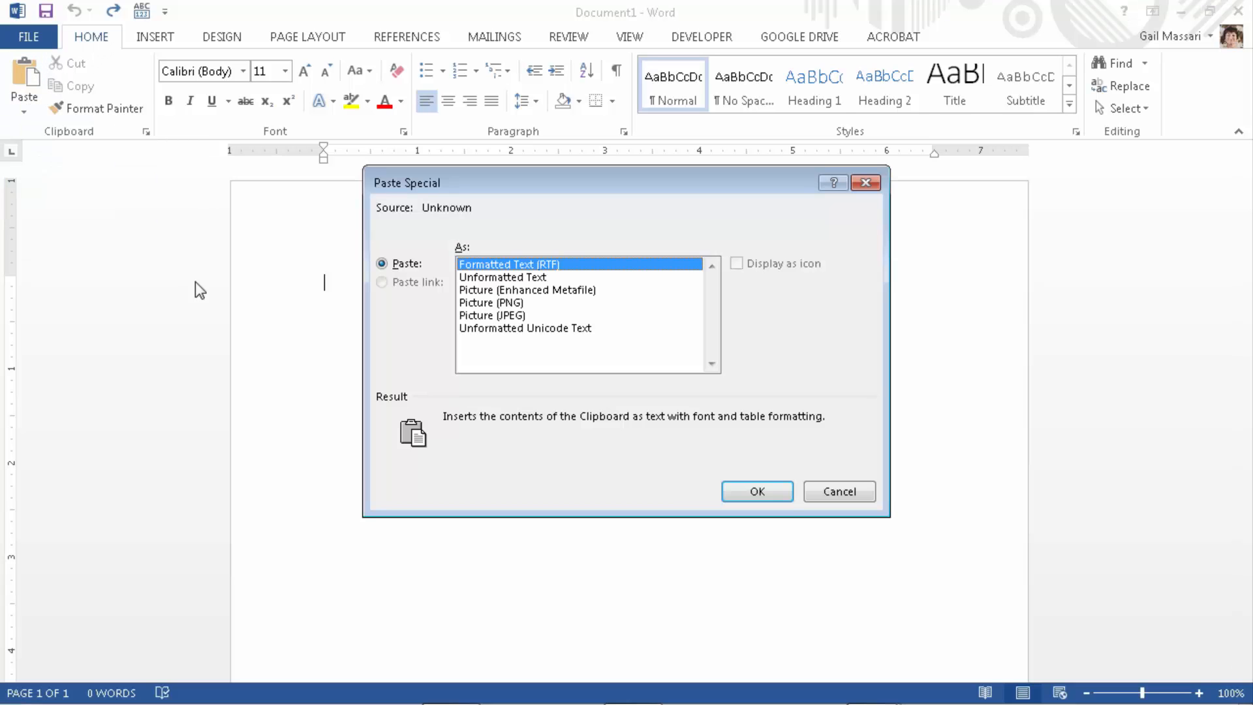
click(517, 291)
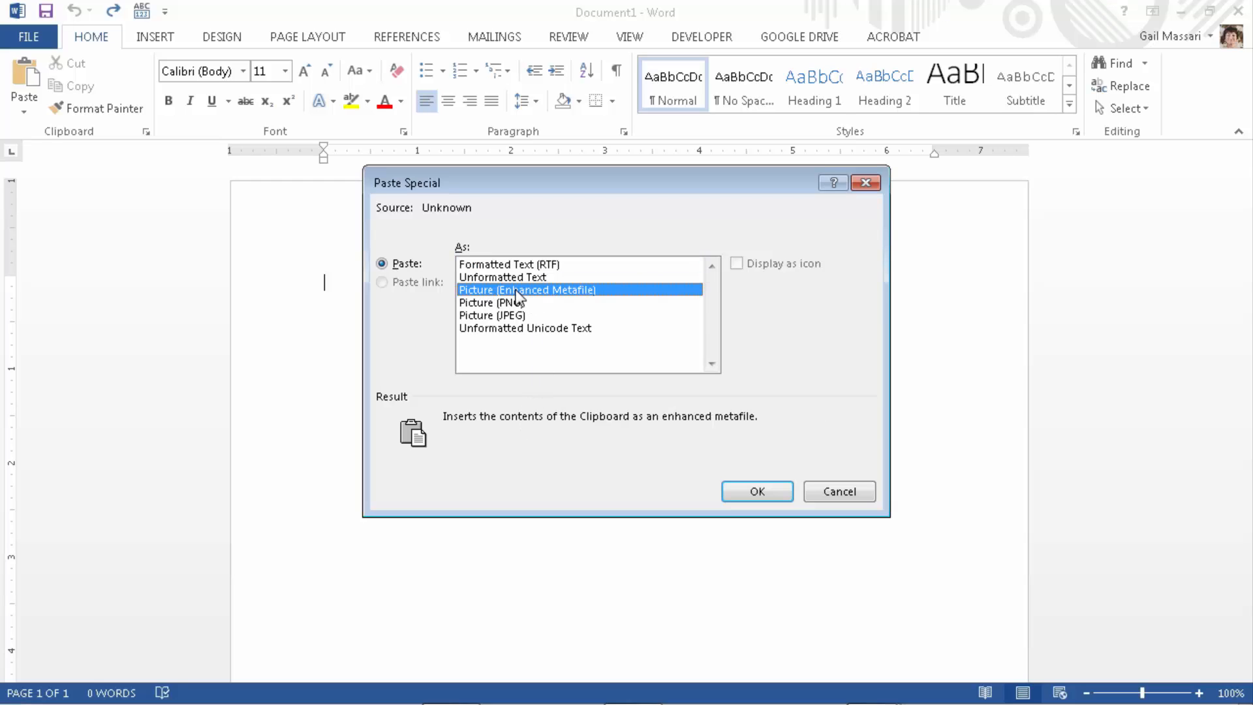
click(755, 492)
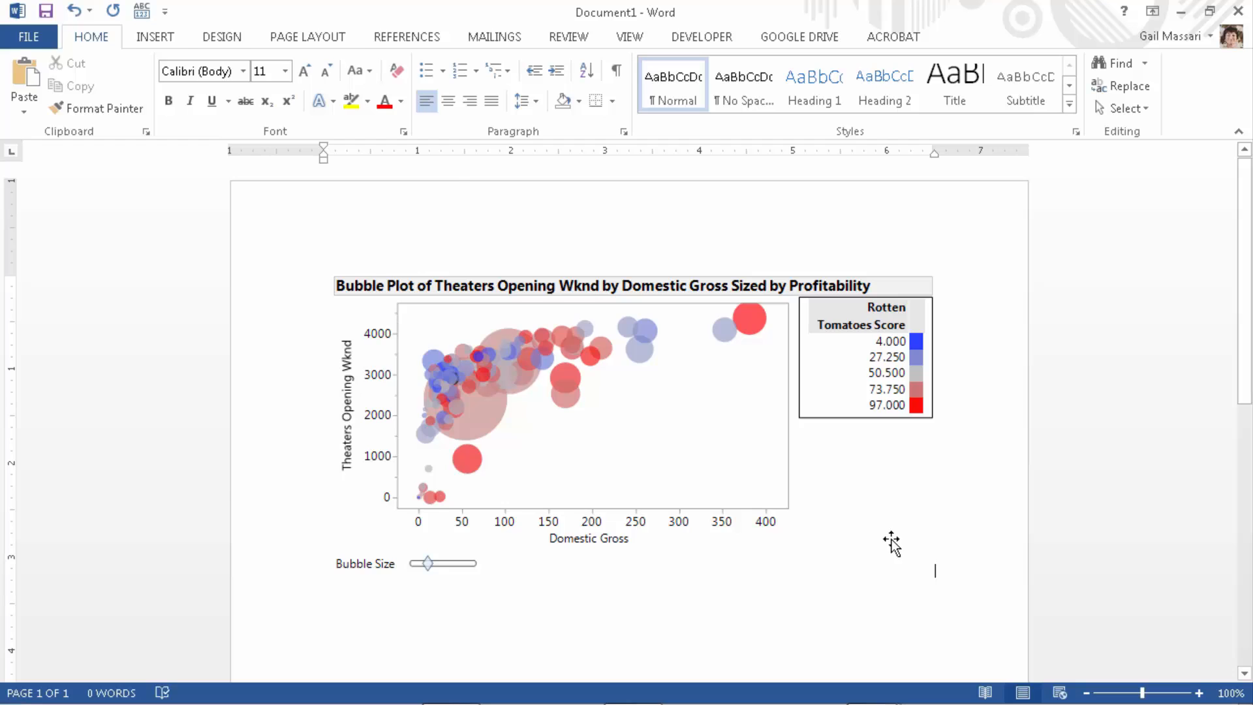
key(alt+Tab)
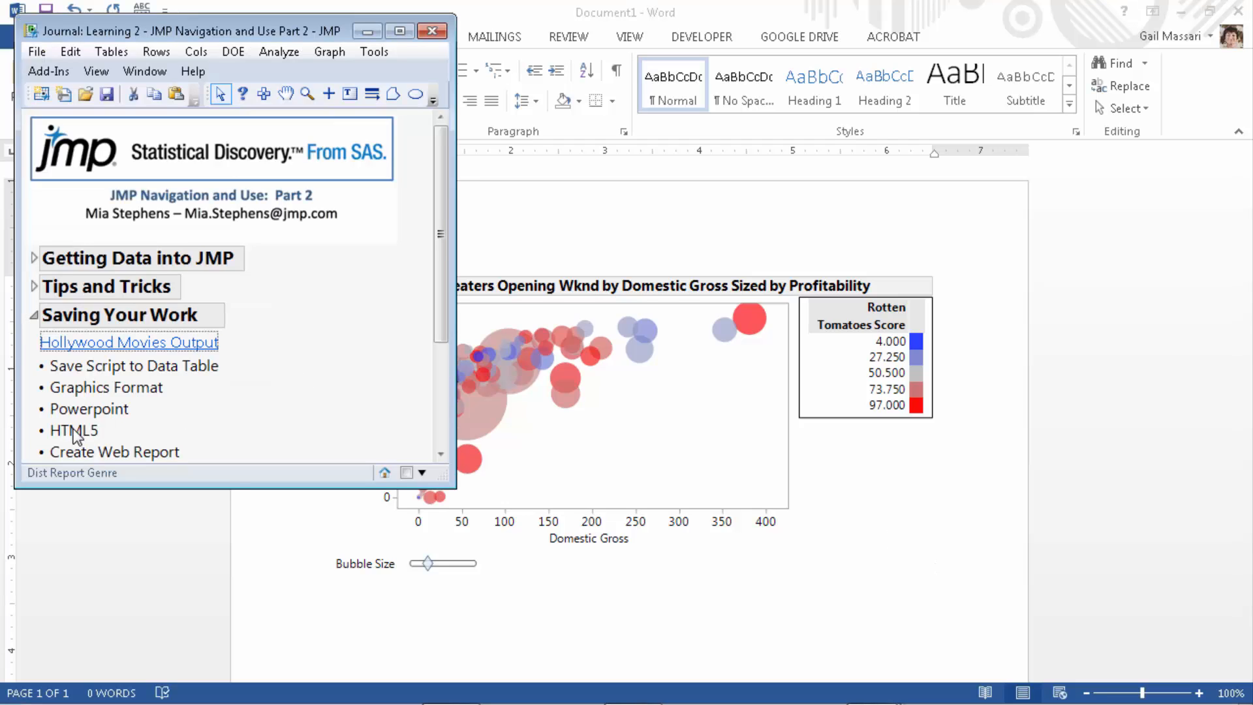
Minimize Word and set the bubble plot report's Save As type to Interactive HTML with Data.
click(1182, 13)
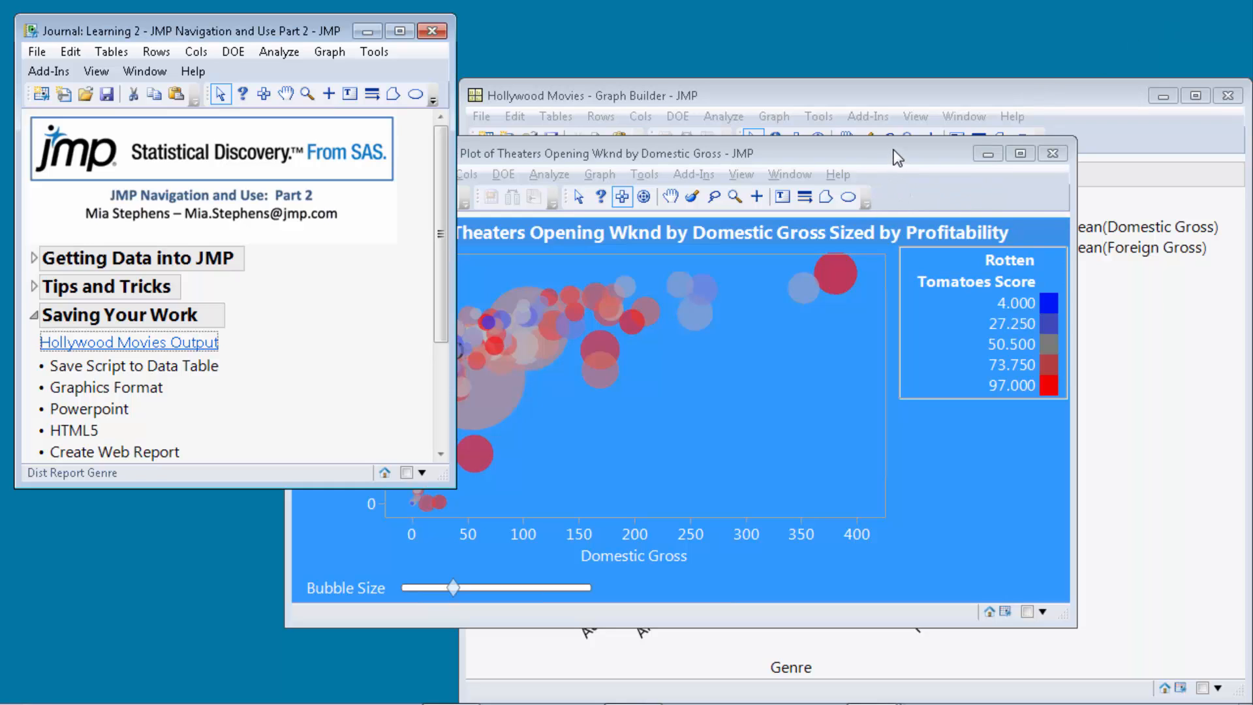
click(801, 163)
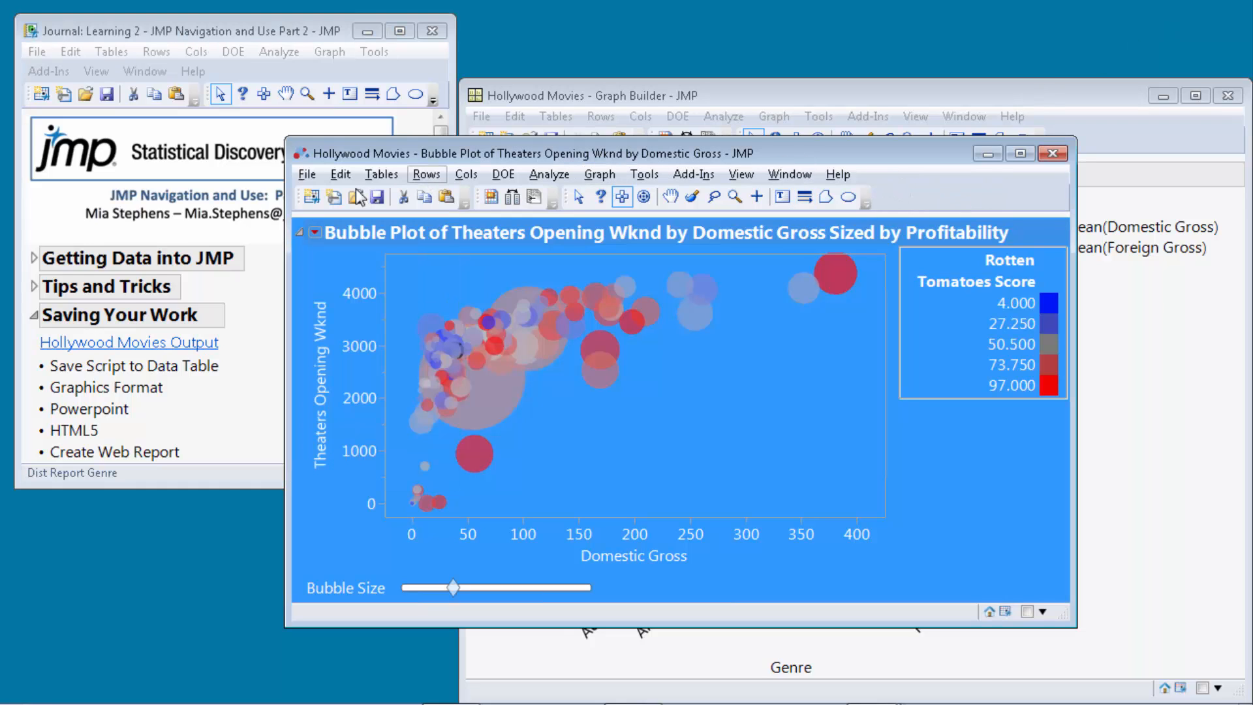
click(307, 175)
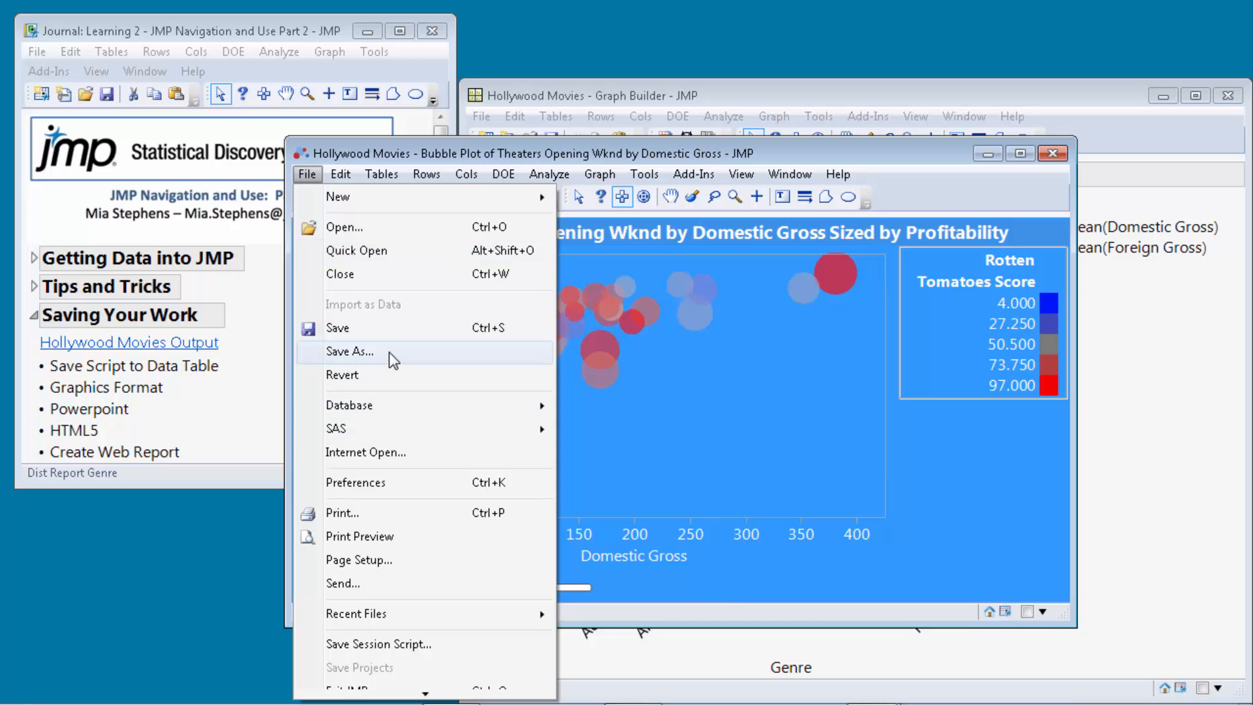
mouse_move(342, 175)
click(335, 350)
click(578, 544)
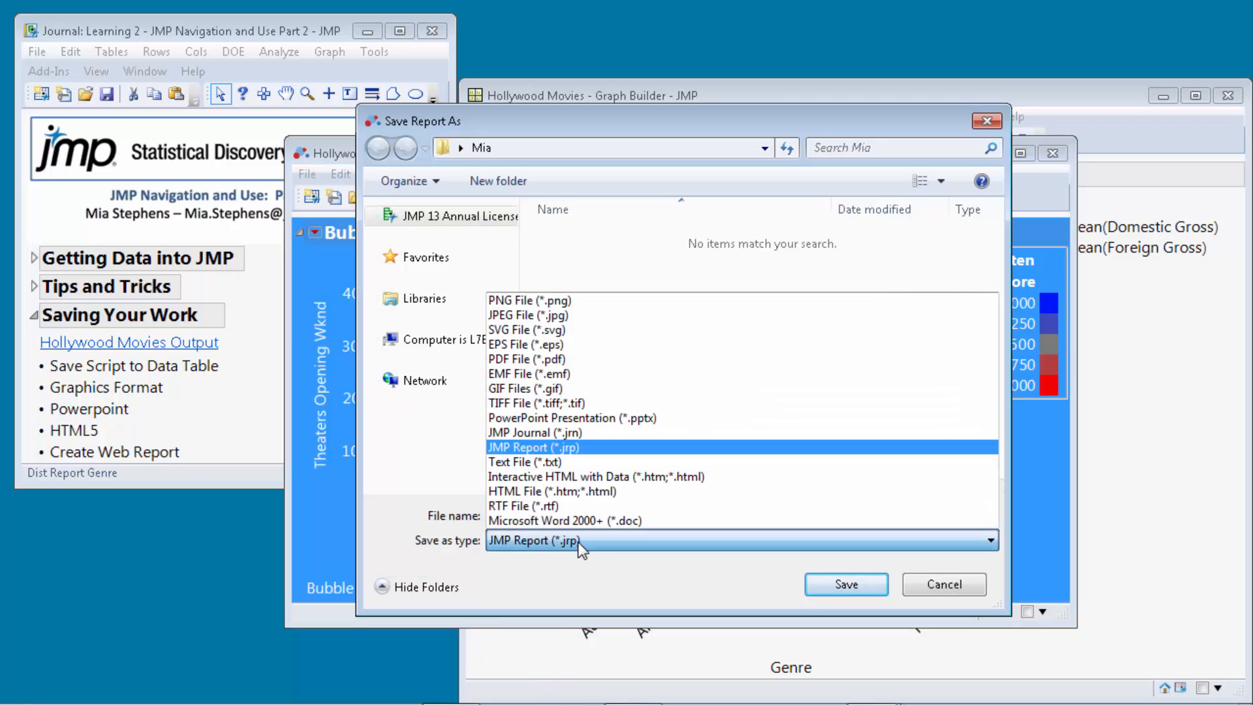
click(608, 477)
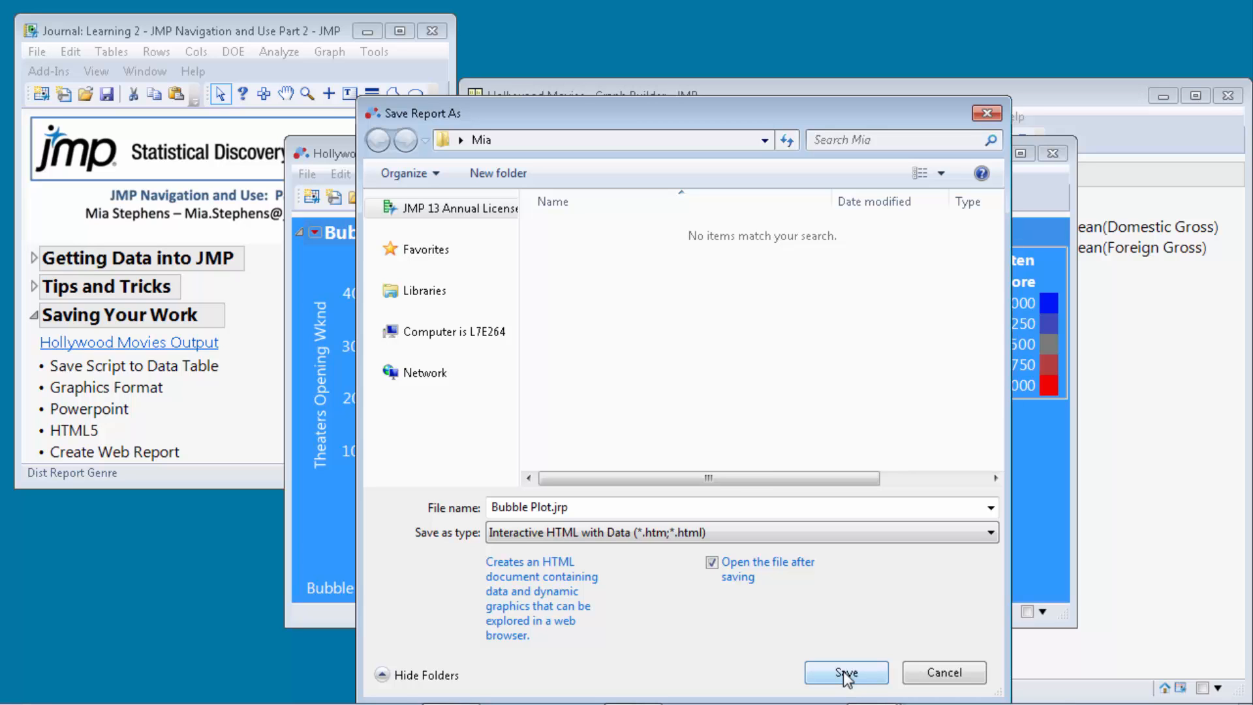
Save Bubble Plot.htm, enlarge the bubbles with its Firefox slider, then close the tab.
click(847, 673)
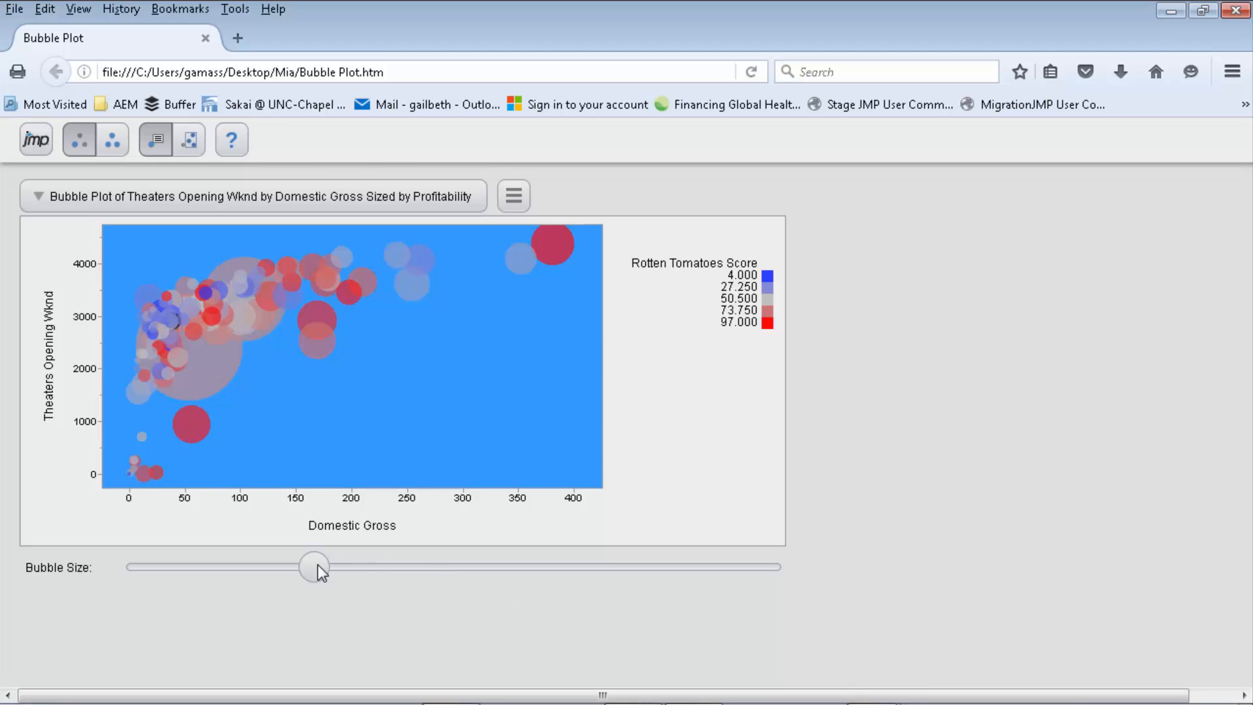
mouse_move(321, 571)
mouse_down()
mouse_move(523, 596)
mouse_move(437, 568)
mouse_move(200, 551)
mouse_move(314, 559)
mouse_up()
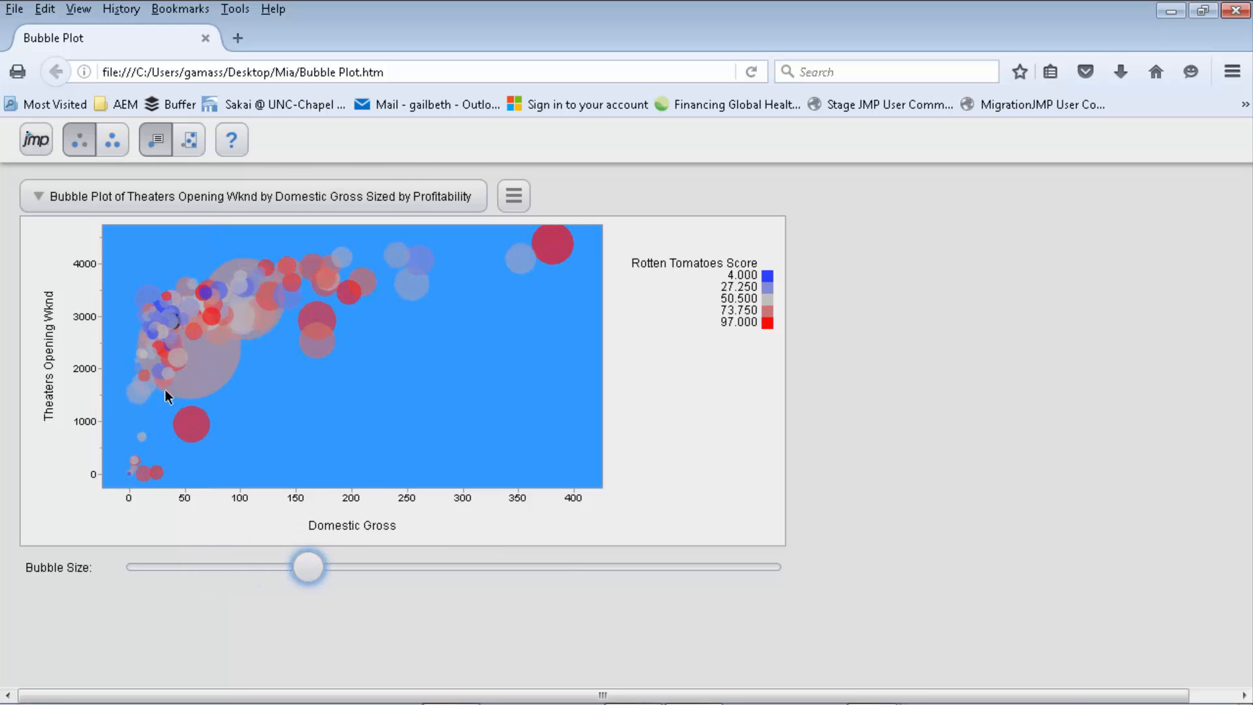
click(205, 39)
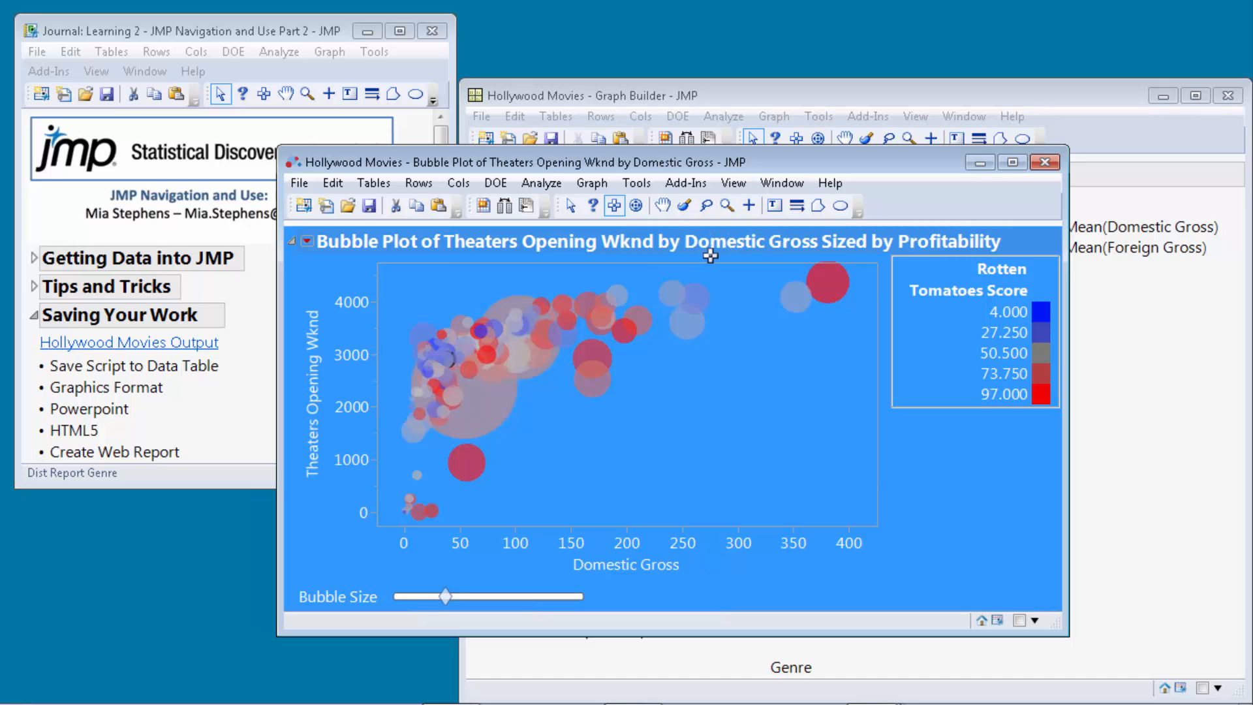
Start a web report from the Graph Builder, Bubble Plot and Distribution reports, saved to Desktop.
click(735, 184)
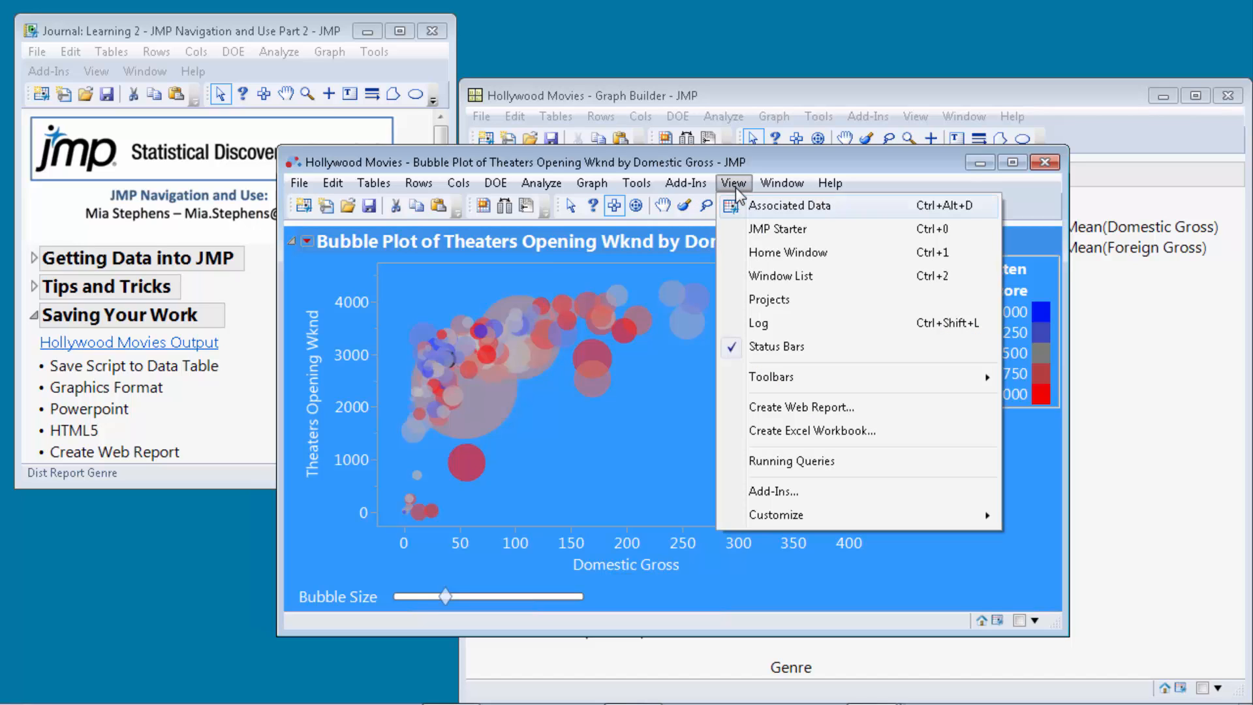
click(812, 406)
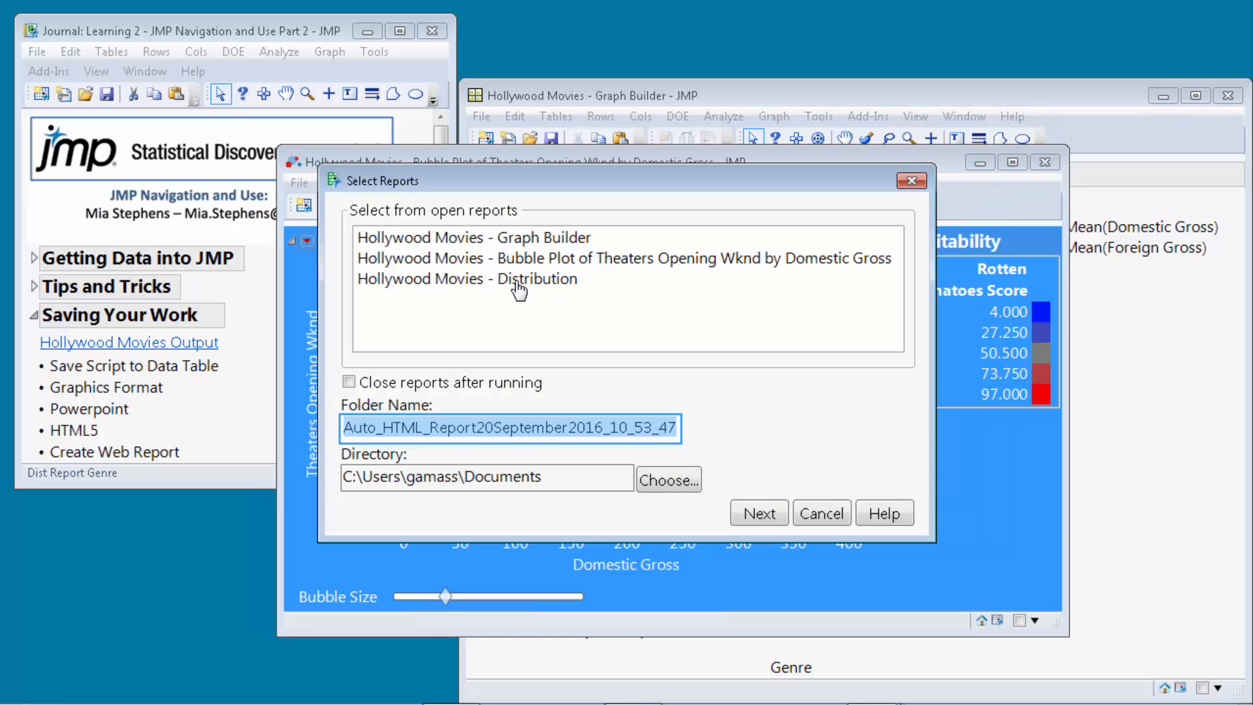
click(527, 241)
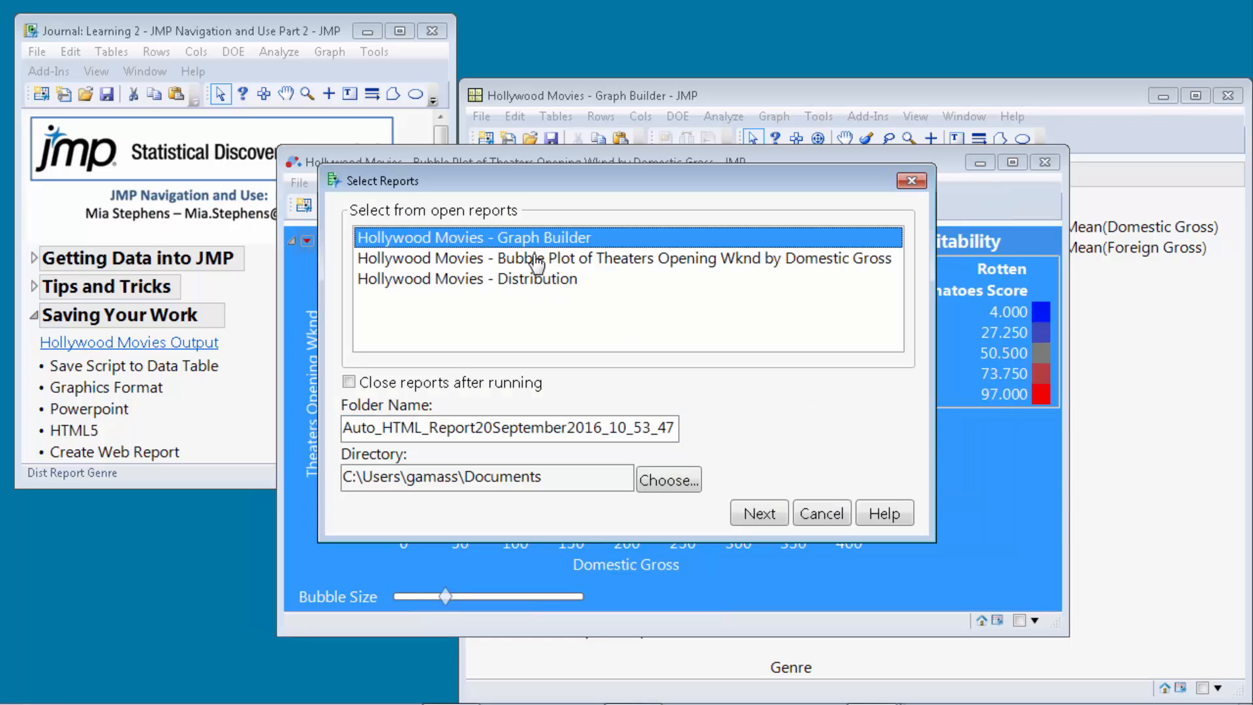
ctrl+click(532, 259)
ctrl+click(535, 280)
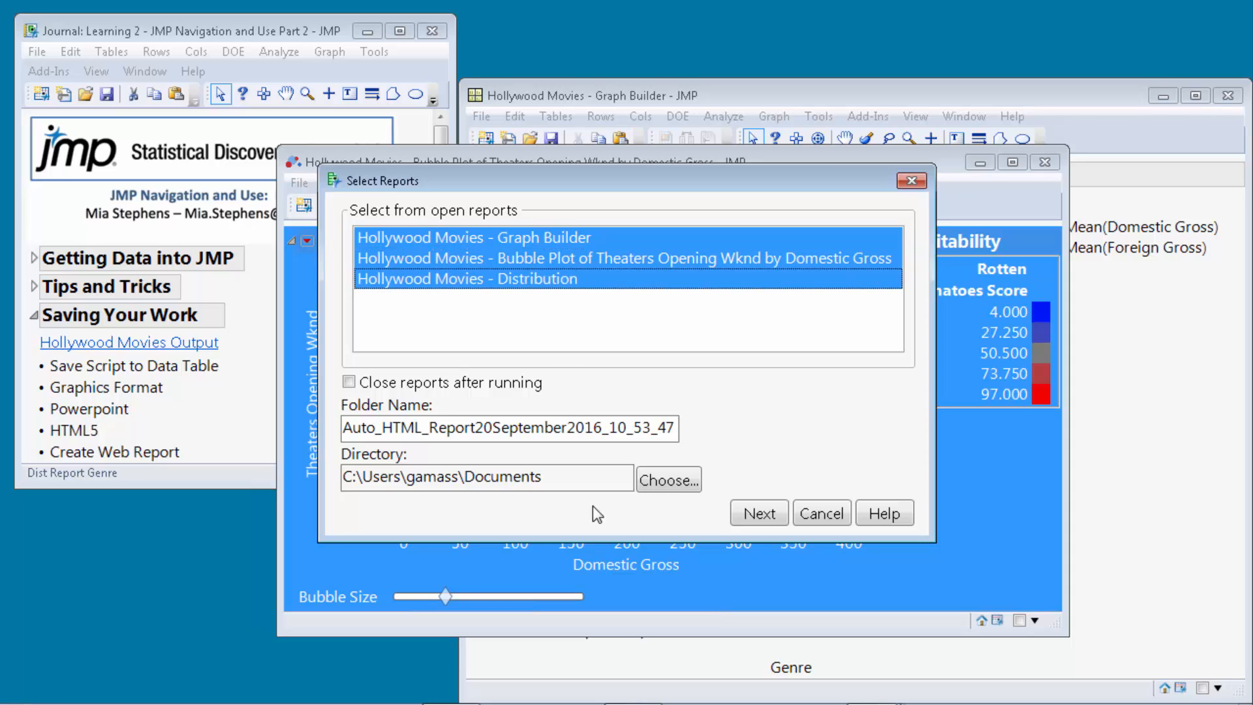
click(658, 486)
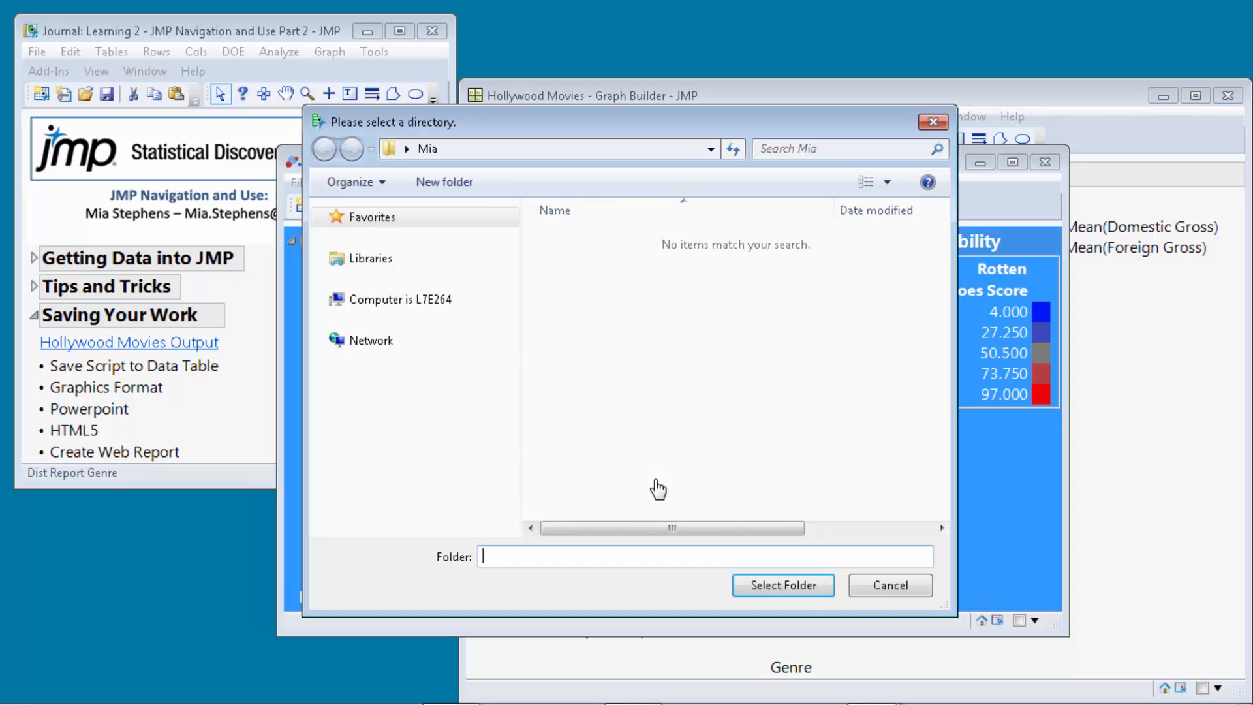
click(799, 583)
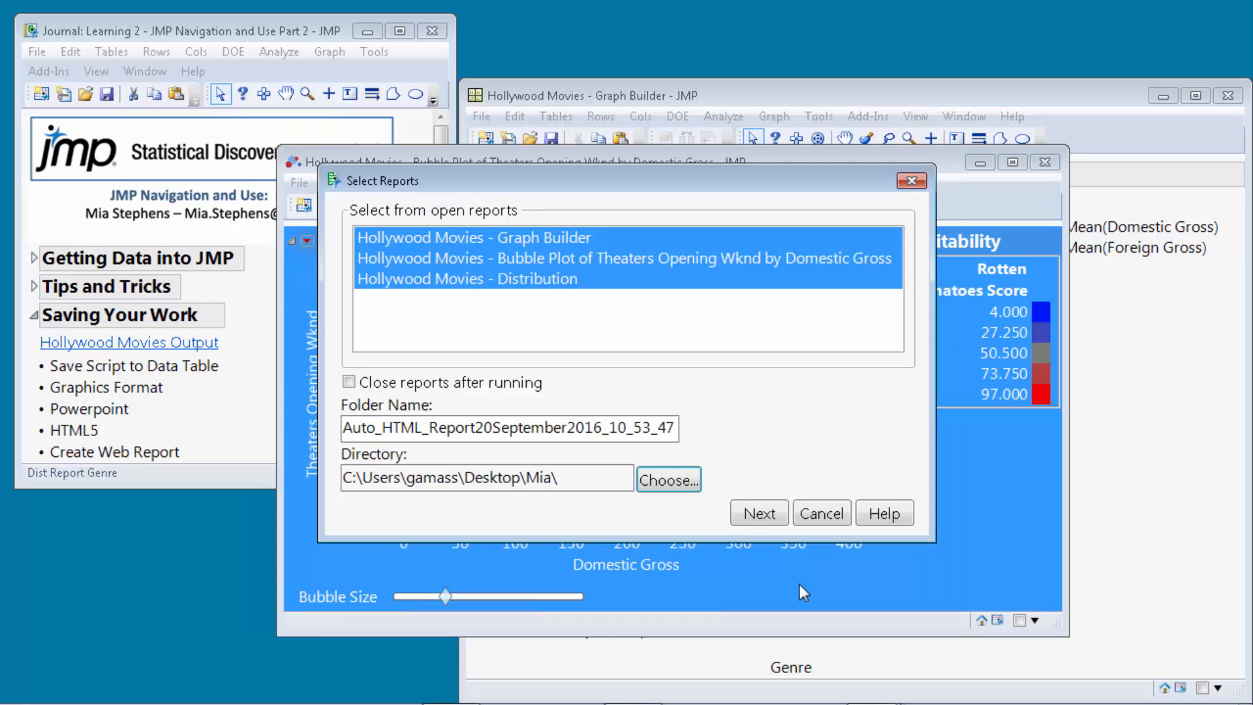
Build My Web Report and open its interactive Graph Builder page.
click(756, 513)
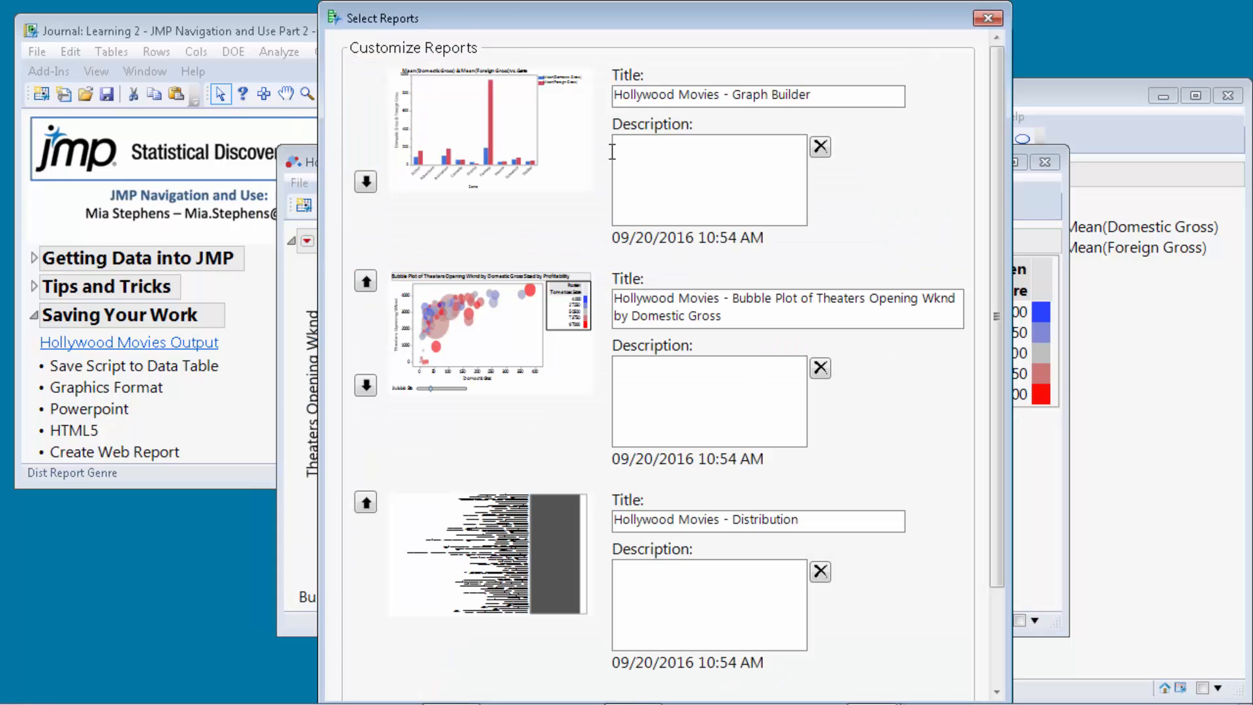
scroll(652, 431, down, 3)
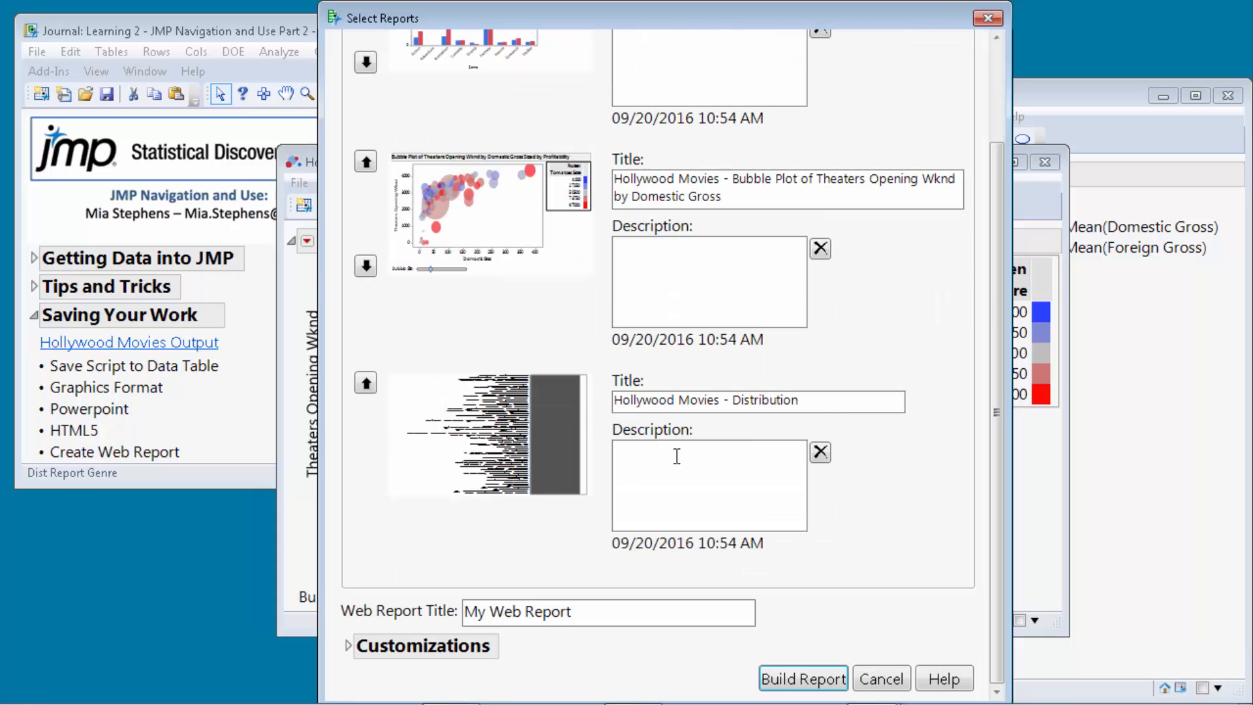
click(349, 647)
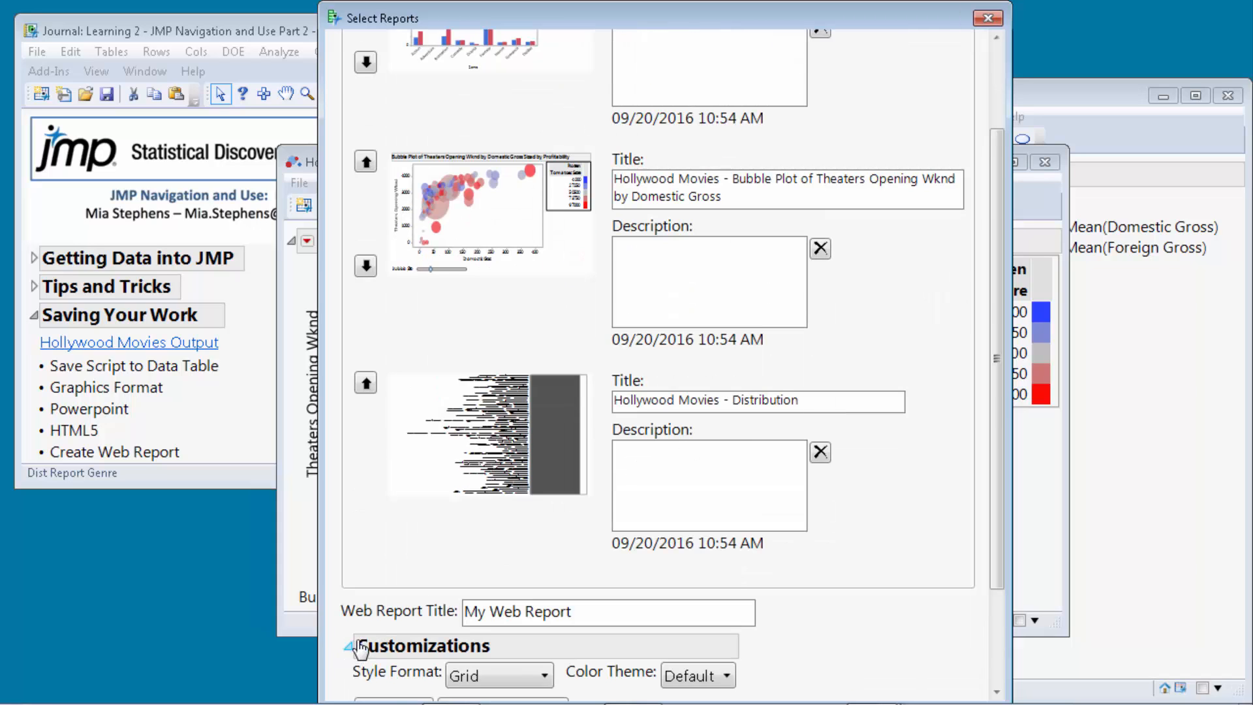
scroll(352, 646, down, 3)
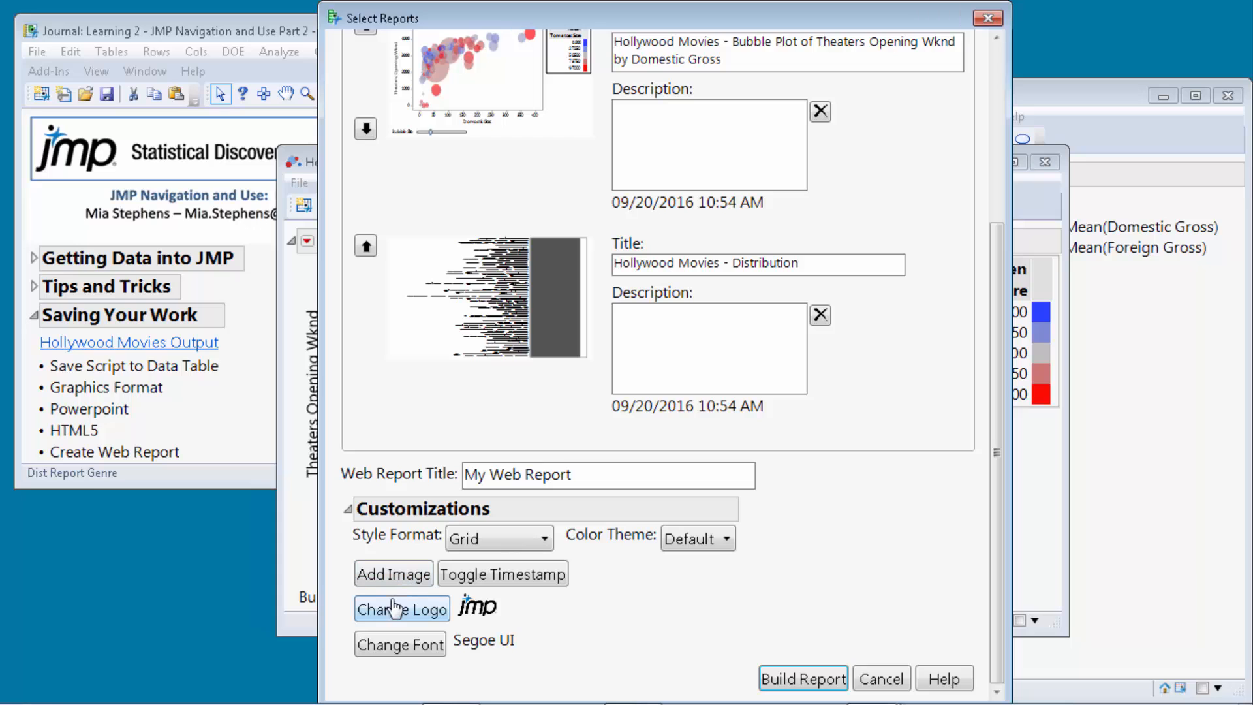
click(803, 679)
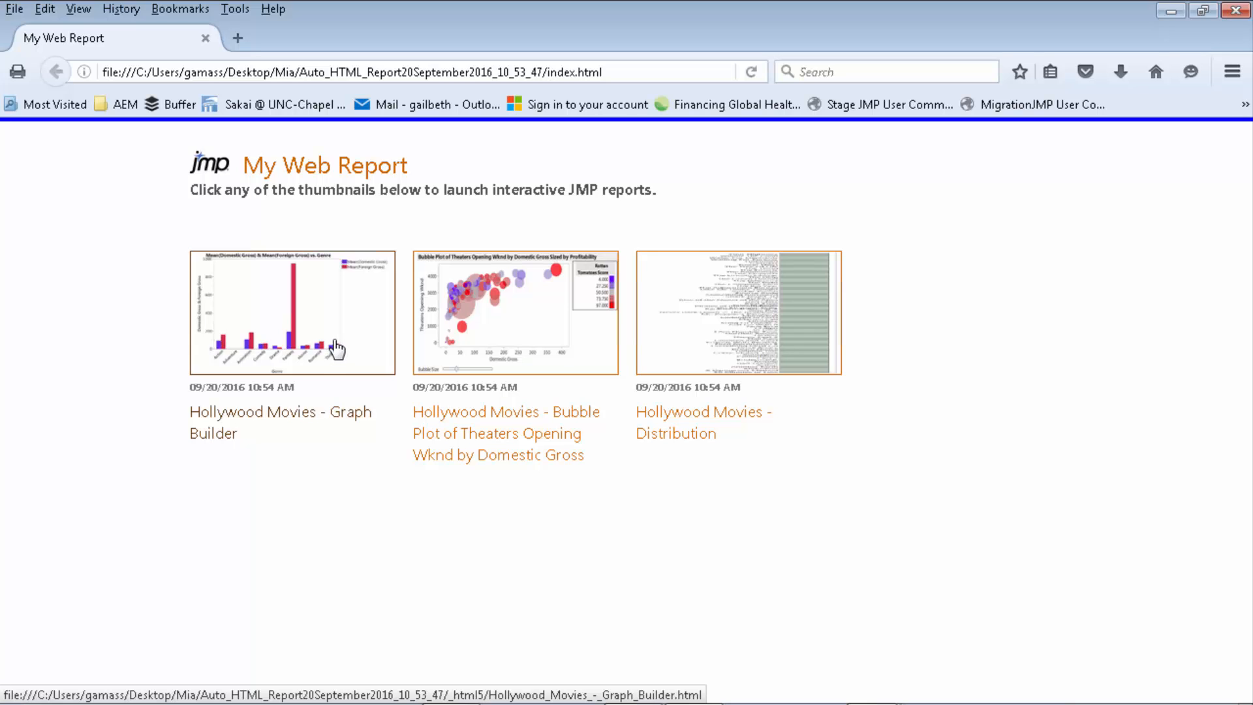
click(336, 349)
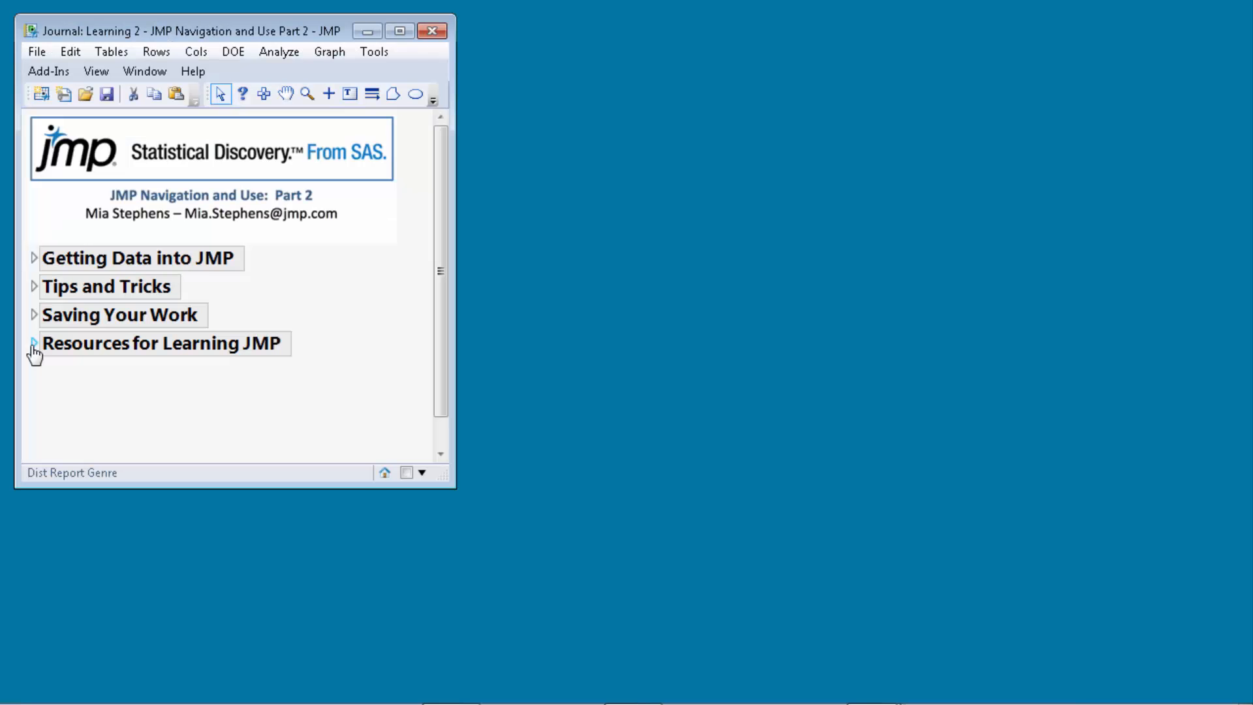
Expand Resources for Learning JMP, make the journal taller, and briefly check Help in JMP.
click(33, 346)
drag(443, 478, 464, 627)
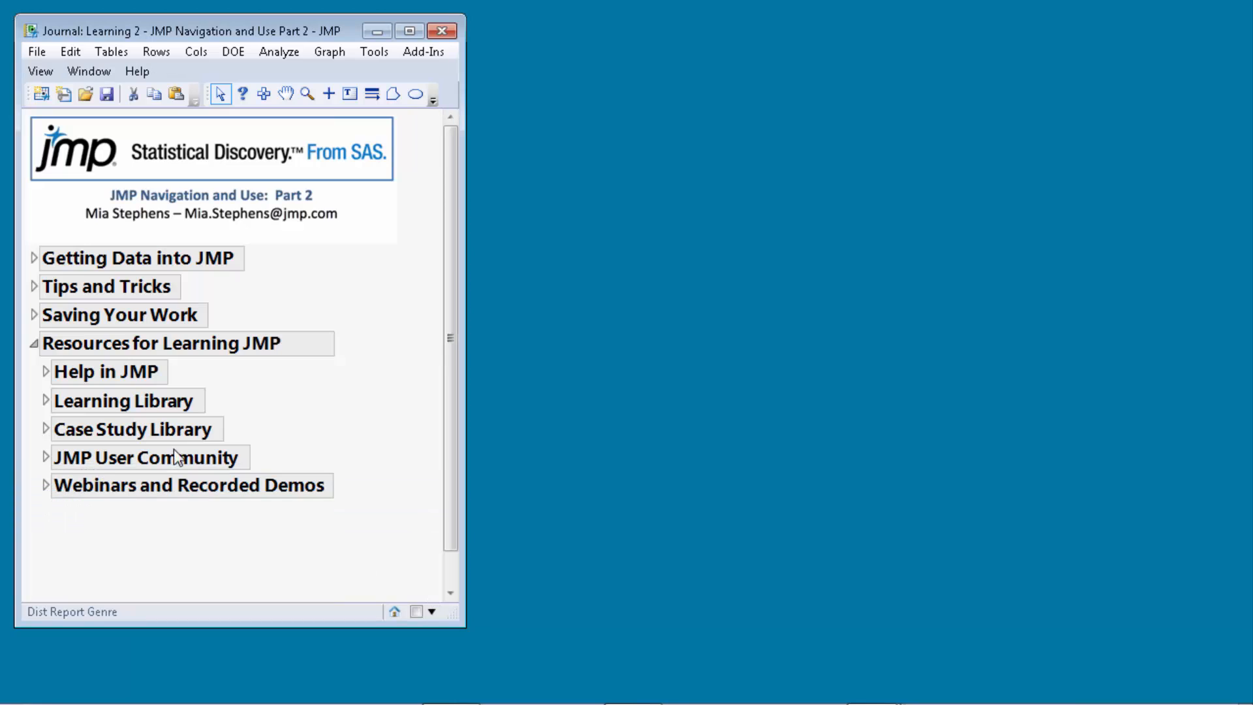
click(46, 372)
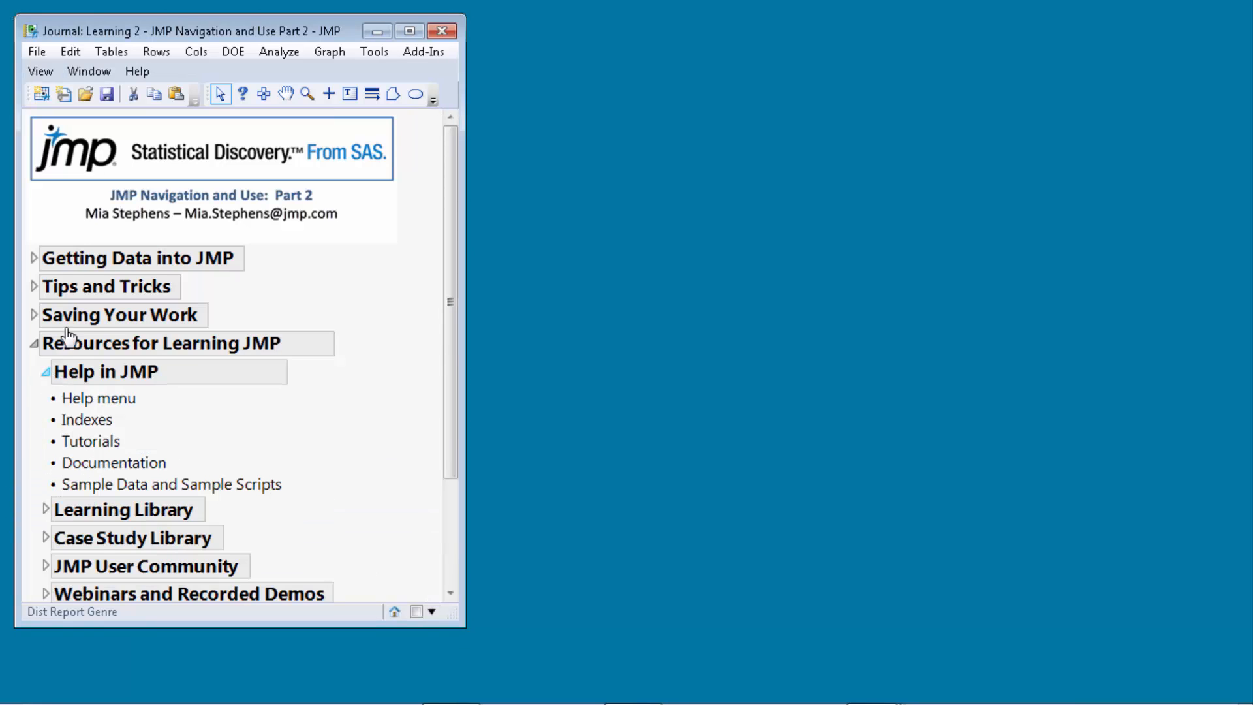
click(140, 72)
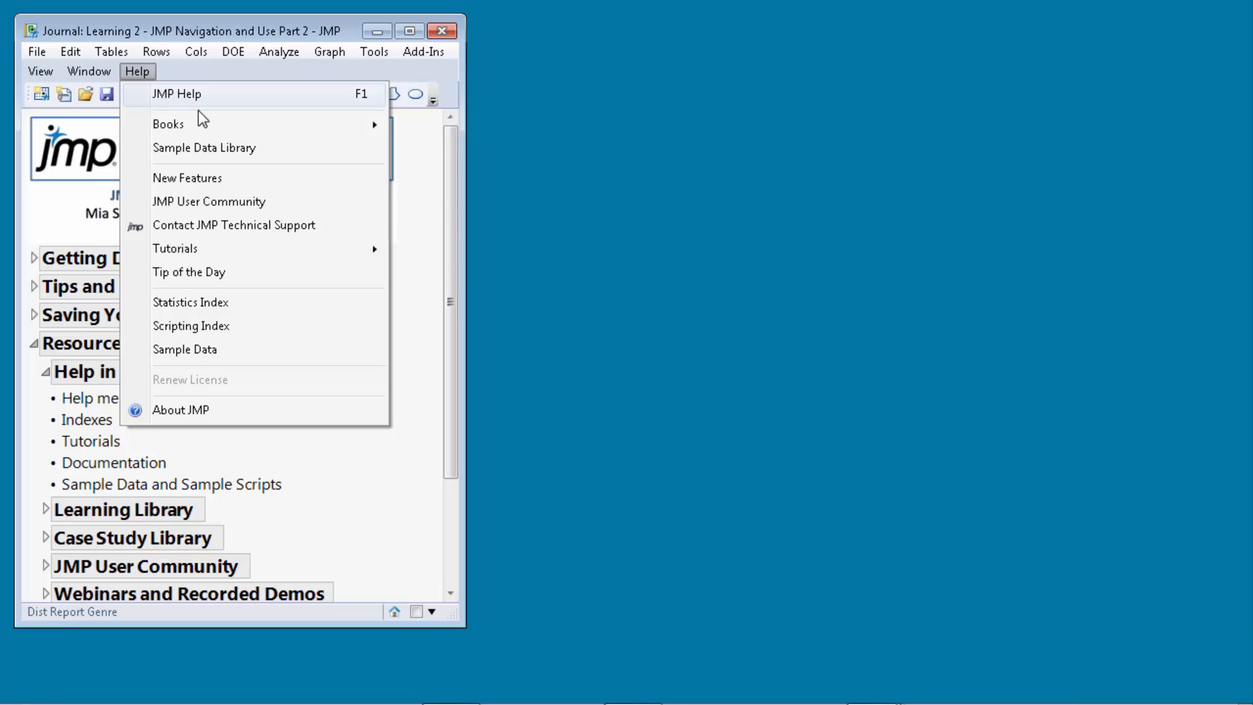
mouse_move(199, 133)
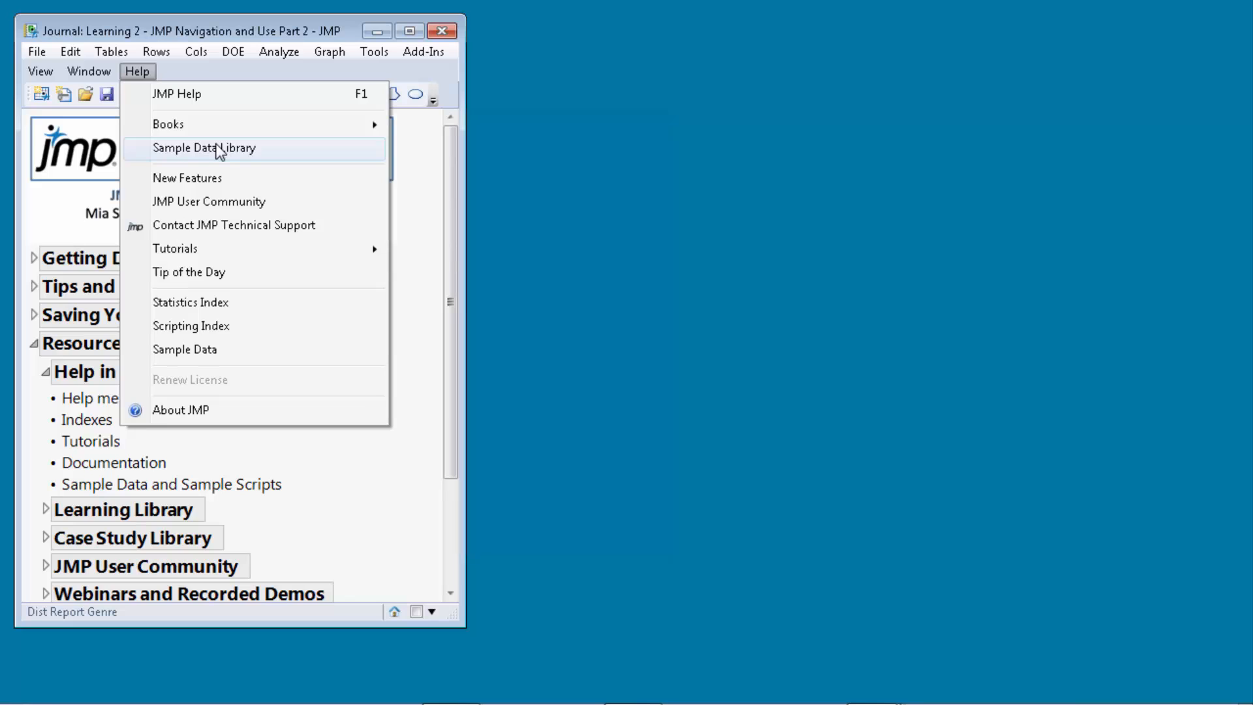
click(204, 442)
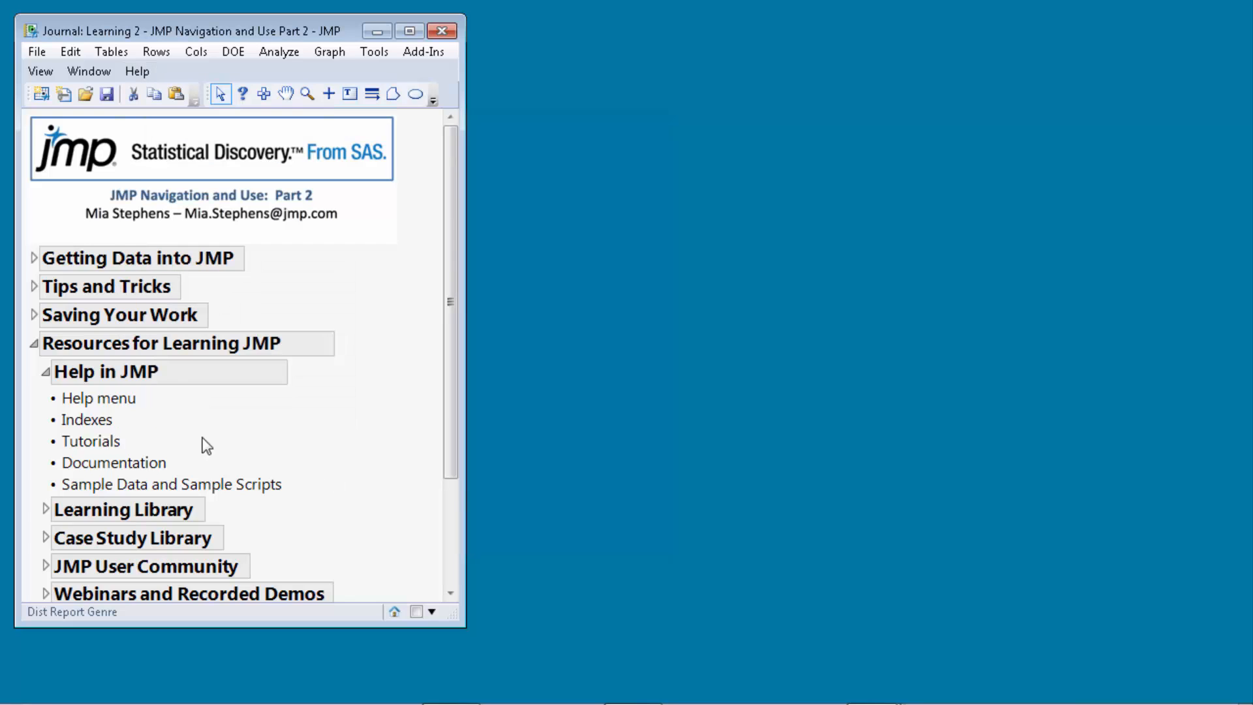
click(46, 372)
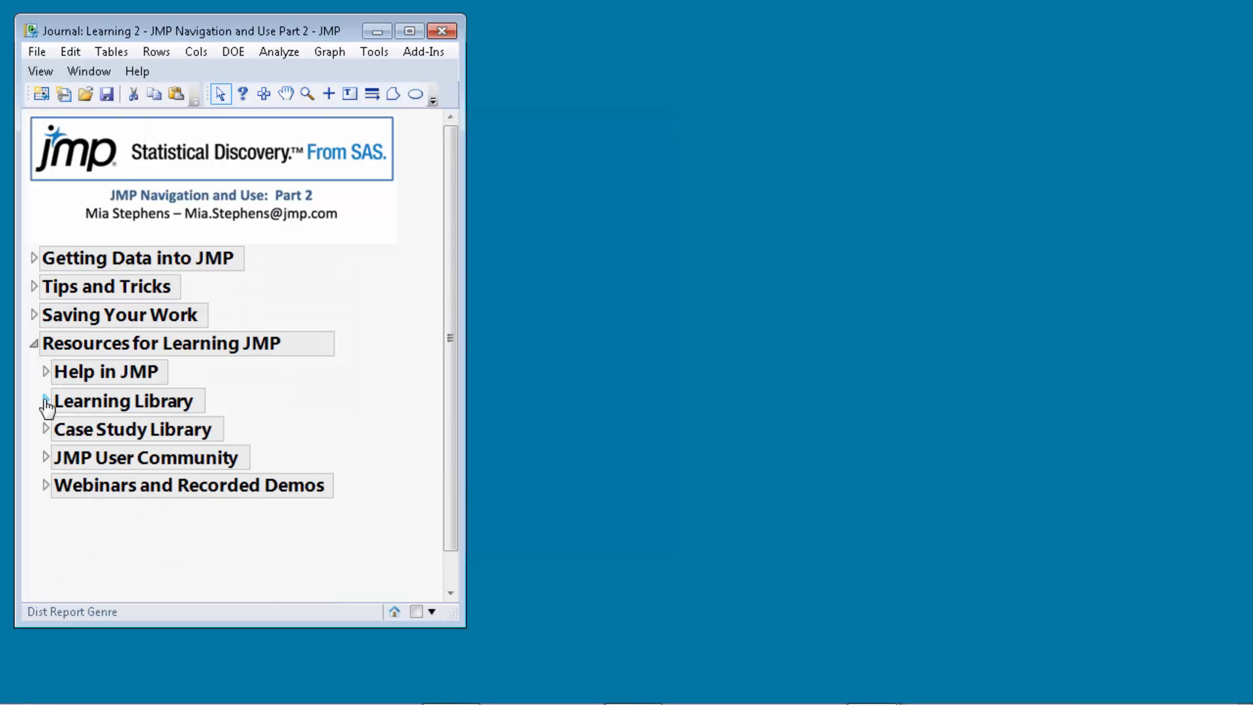
click(45, 401)
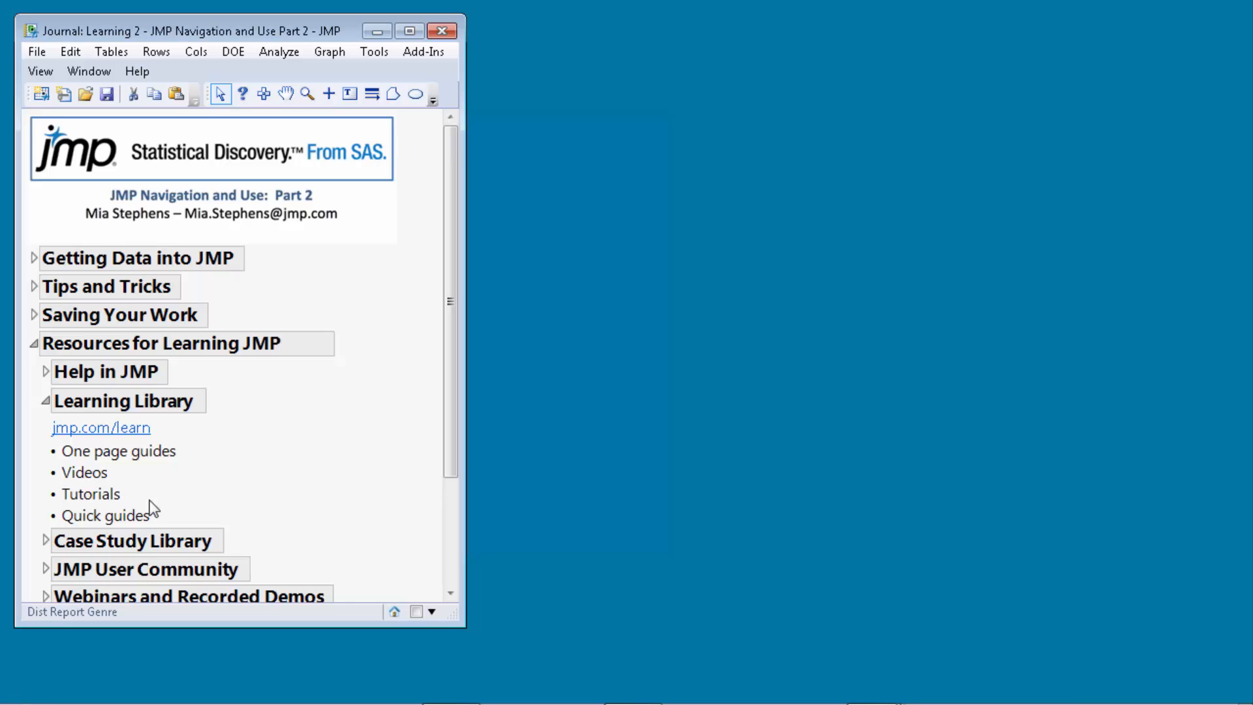
click(47, 401)
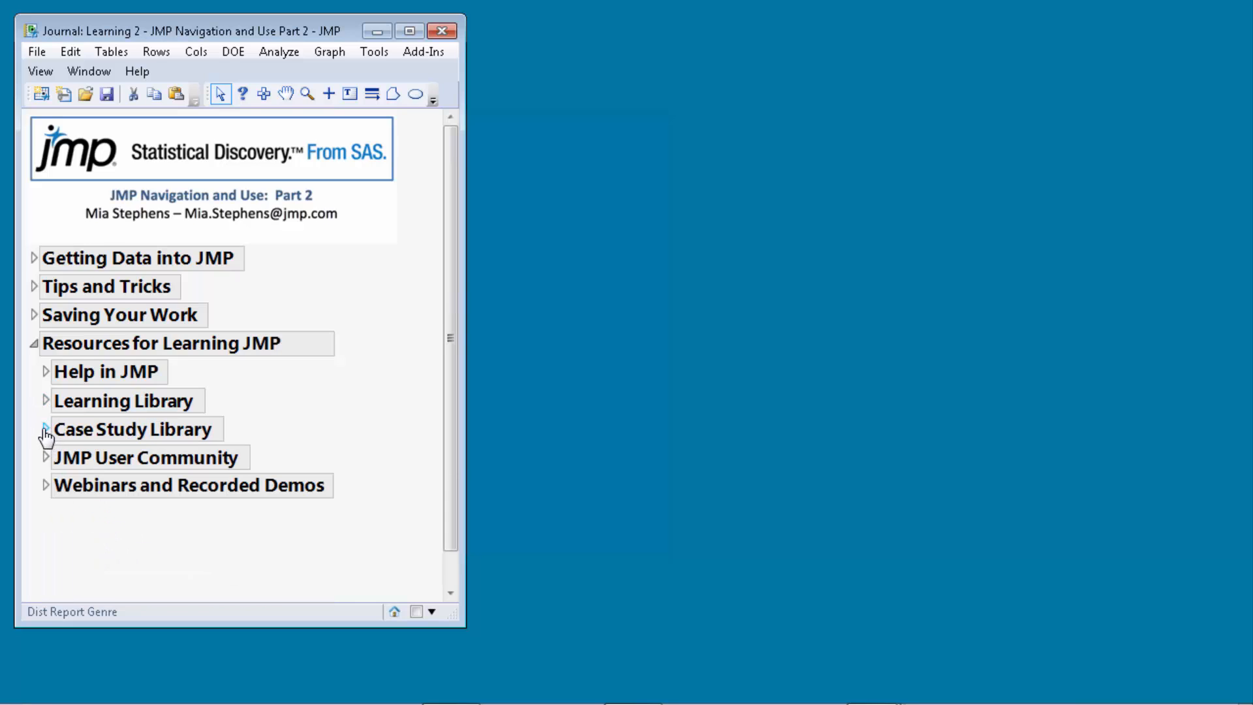
click(46, 433)
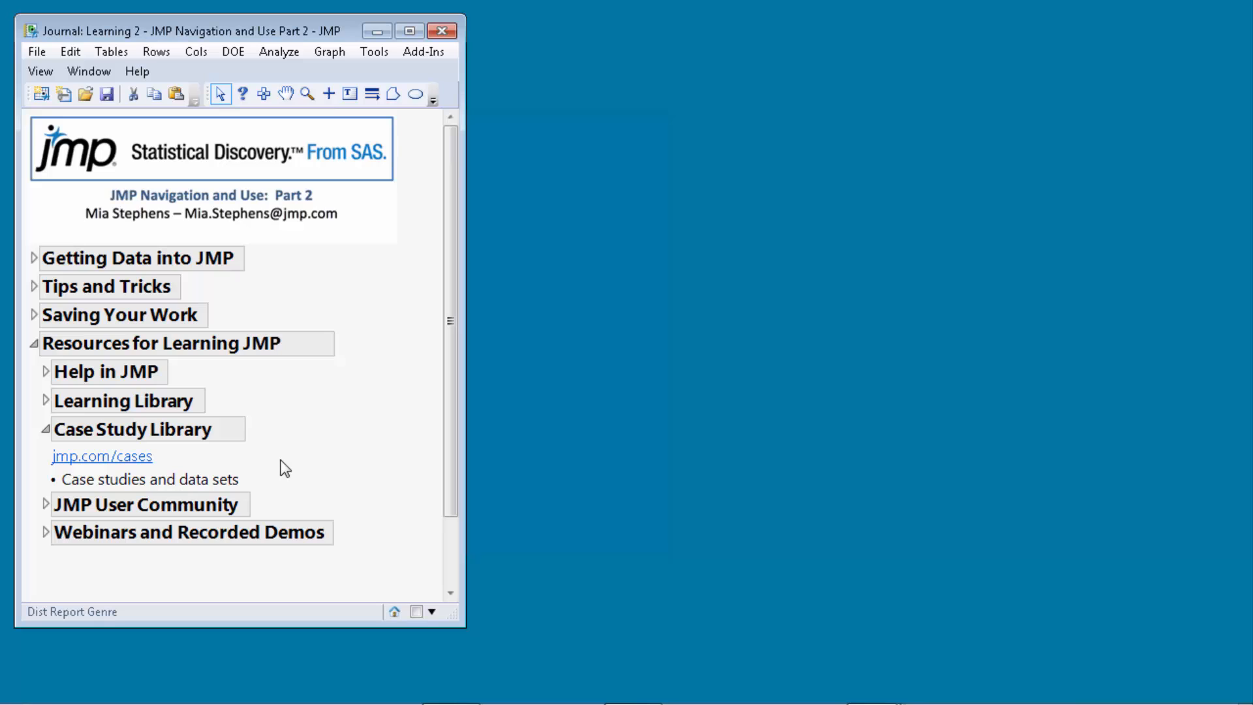
click(45, 431)
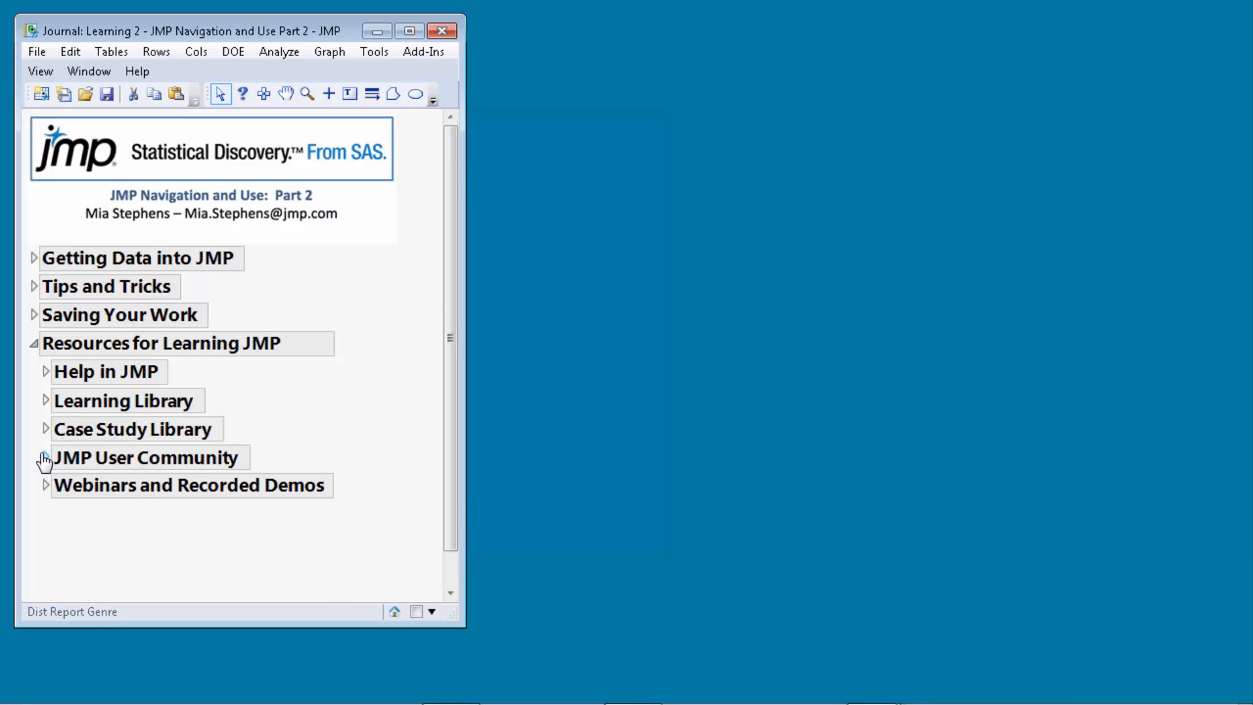
click(45, 458)
drag(451, 468, 439, 527)
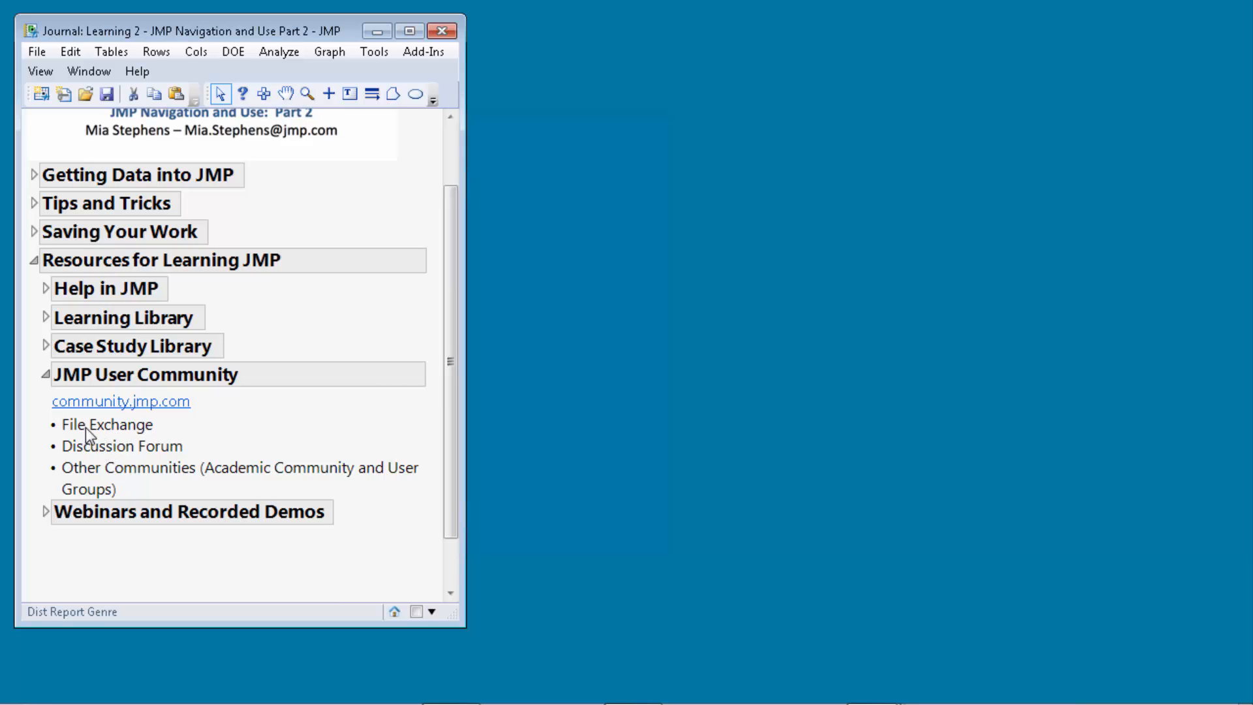
click(47, 378)
click(45, 449)
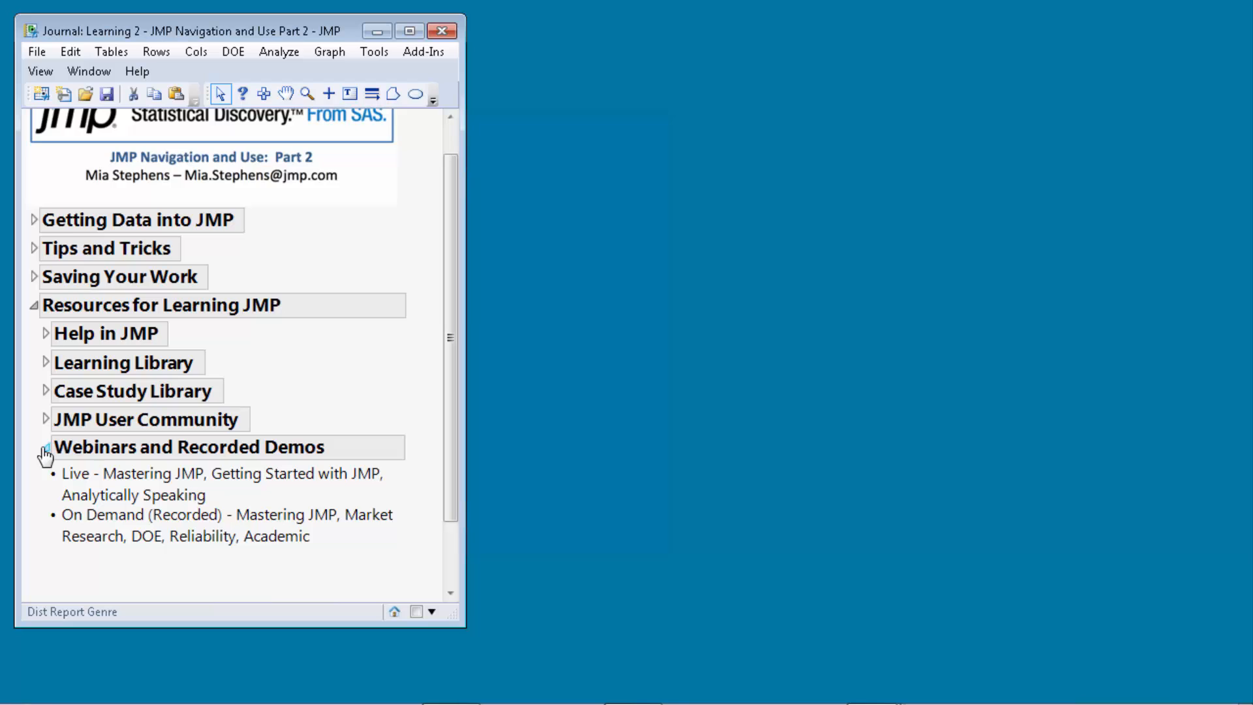
click(46, 450)
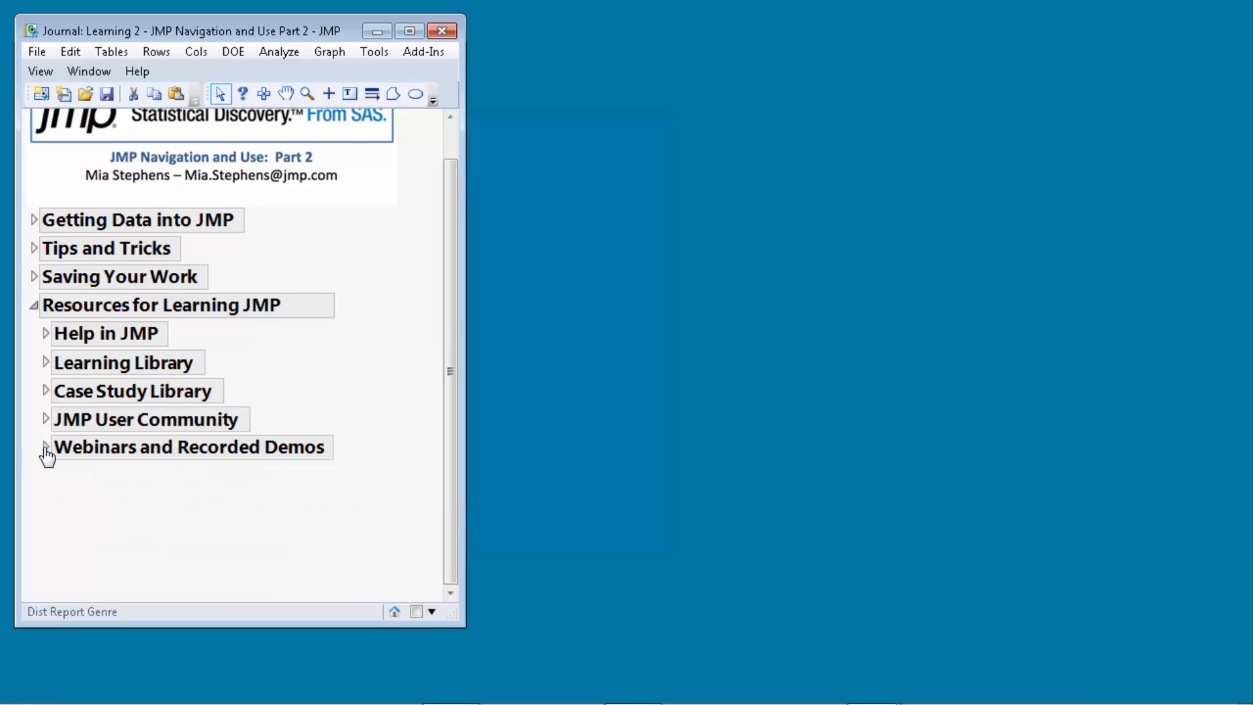